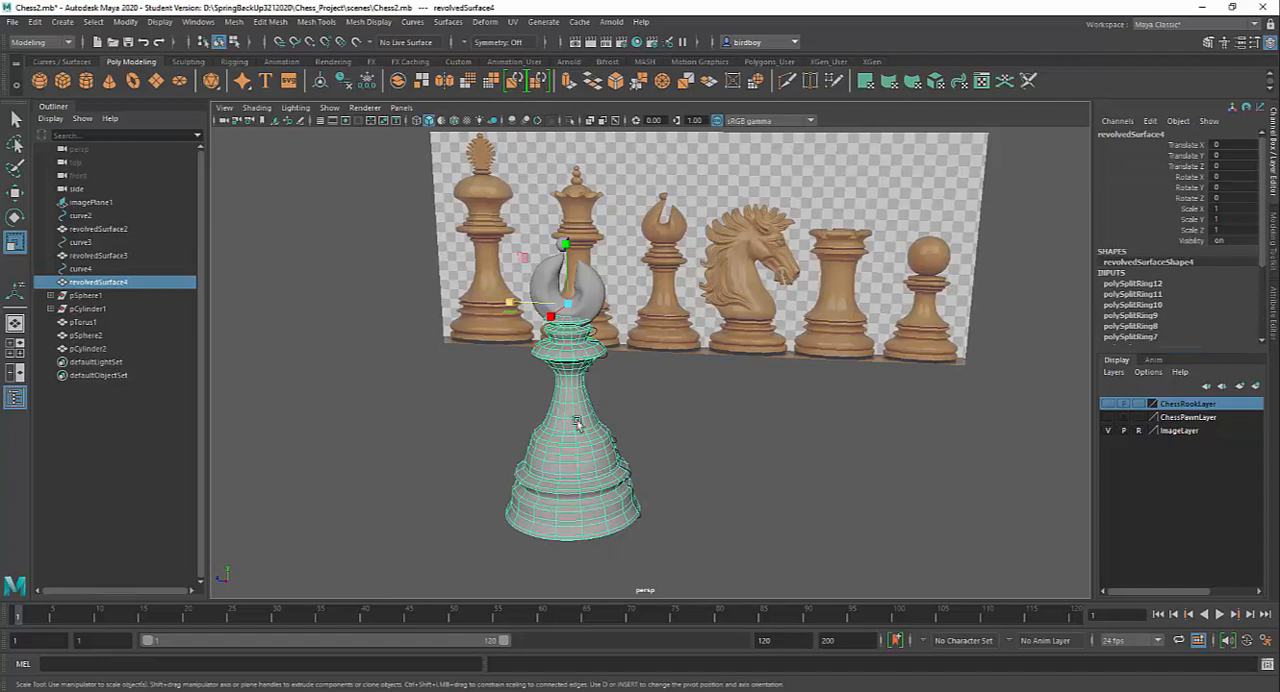
Toggle the visibility of the ChessPawnLayer on and back off
left_click_drag(675, 401, 656, 402, "alt")
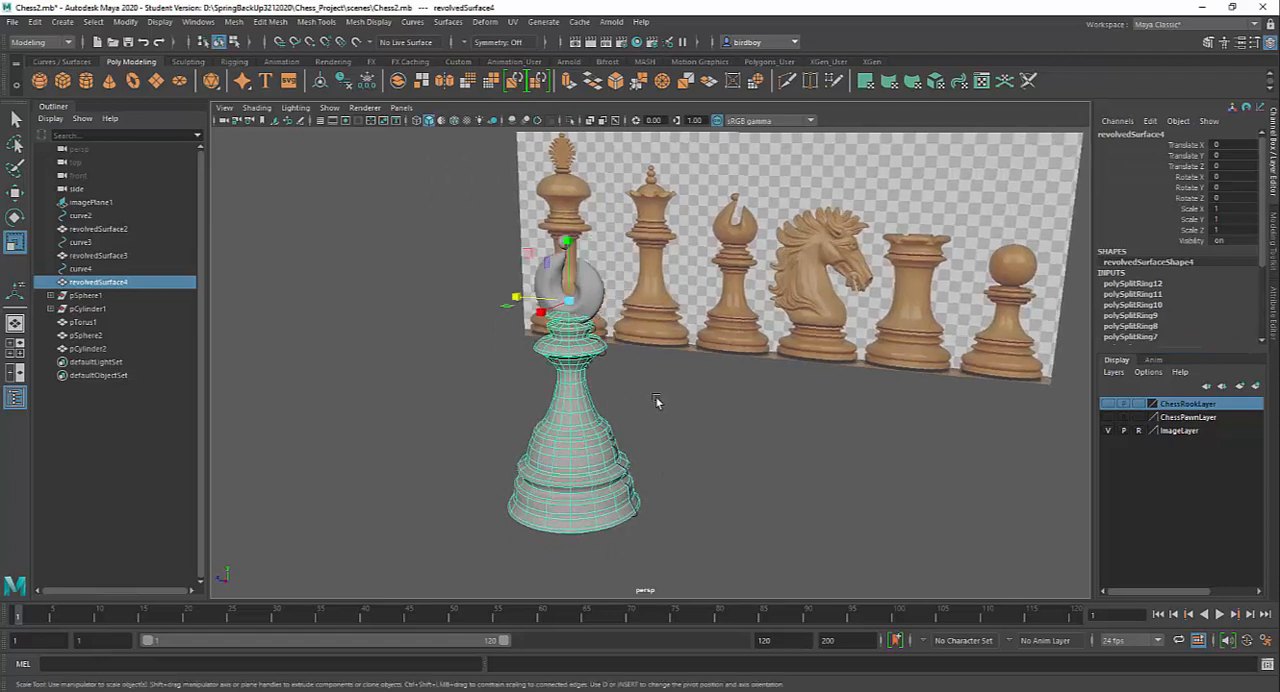
left_click(1108, 418)
left_click(1108, 418)
left_click(1108, 417)
left_click(1108, 417)
left_click_drag(697, 467, 737, 443, "alt")
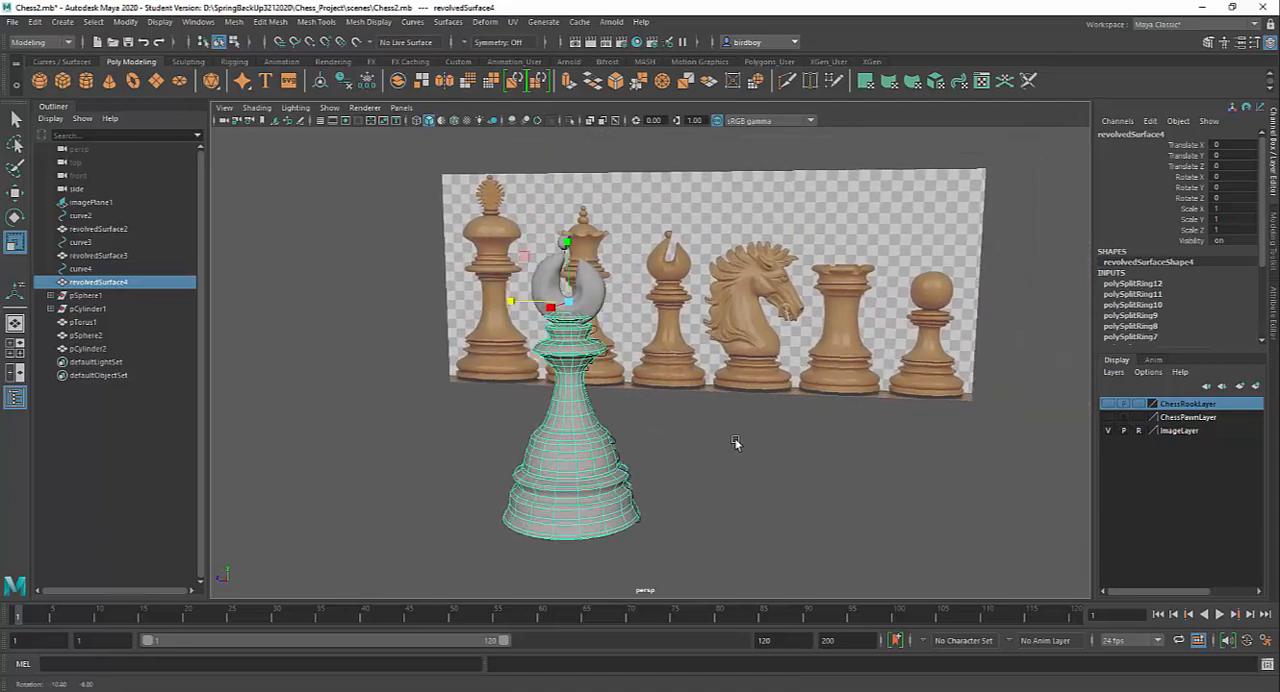
Examine the bishop's slotted head and the small ball on its tip from several angles
middle_click_drag(732, 429, 736, 447, "alt")
right_click_drag(743, 446, 824, 506, "alt")
left_click_drag(775, 461, 864, 481, "alt")
right_click_drag(764, 443, 797, 549, "alt")
left_click(625, 274)
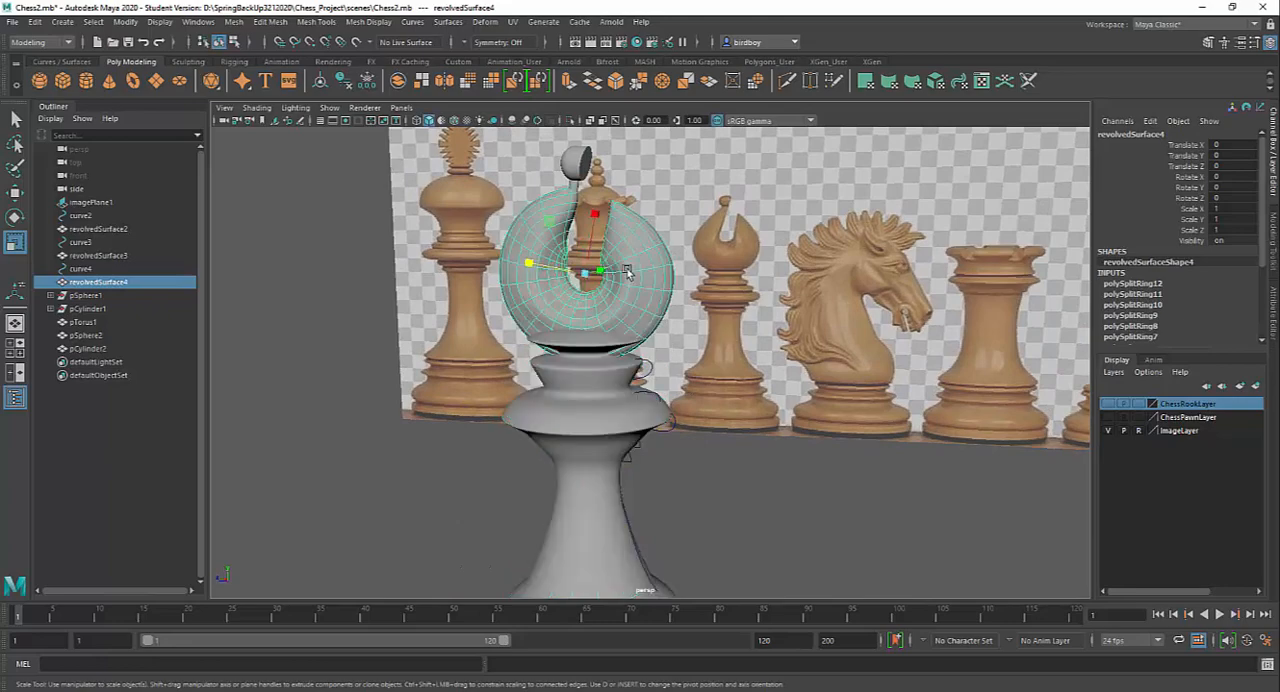
left_click(574, 158)
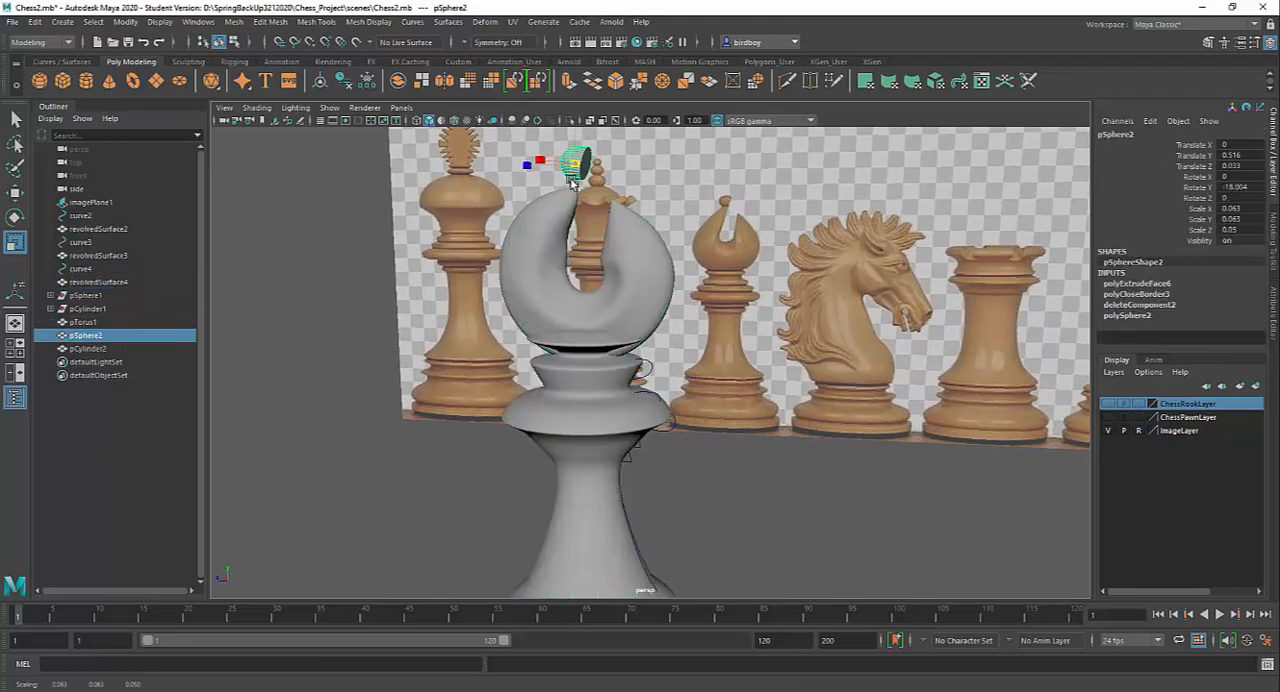
left_click_drag(700, 305, 636, 328, "alt")
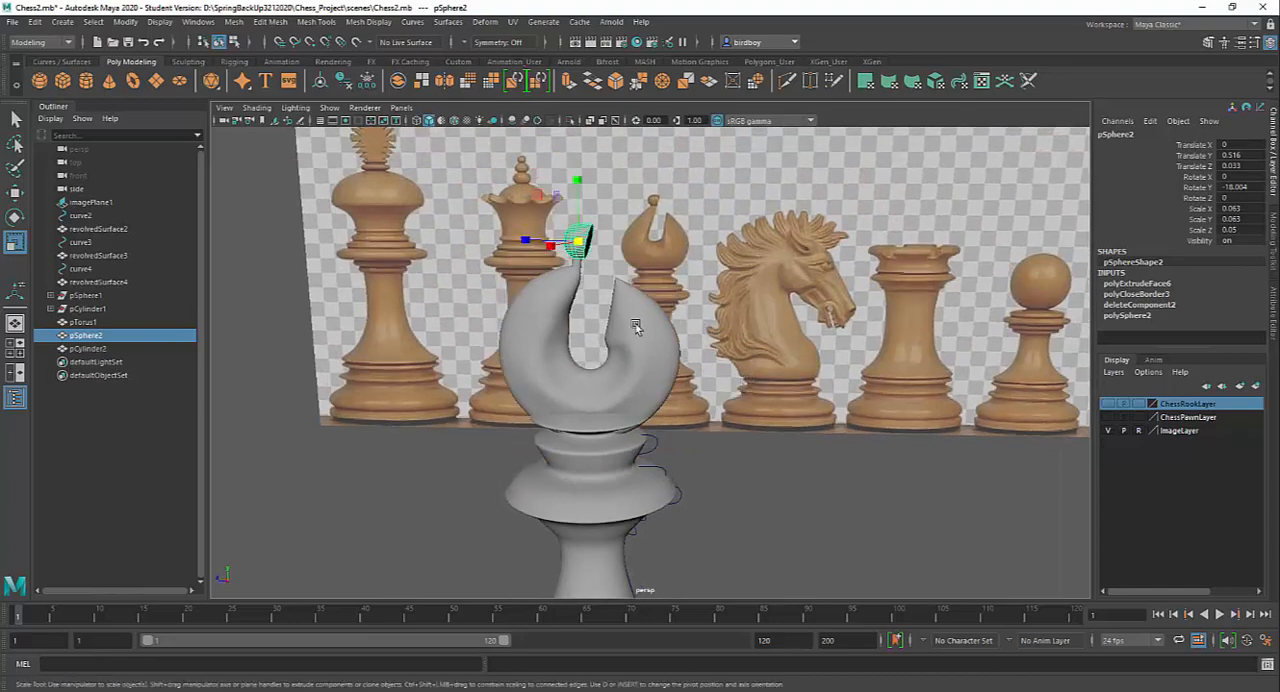
scroll(755, 515, "down", 3)
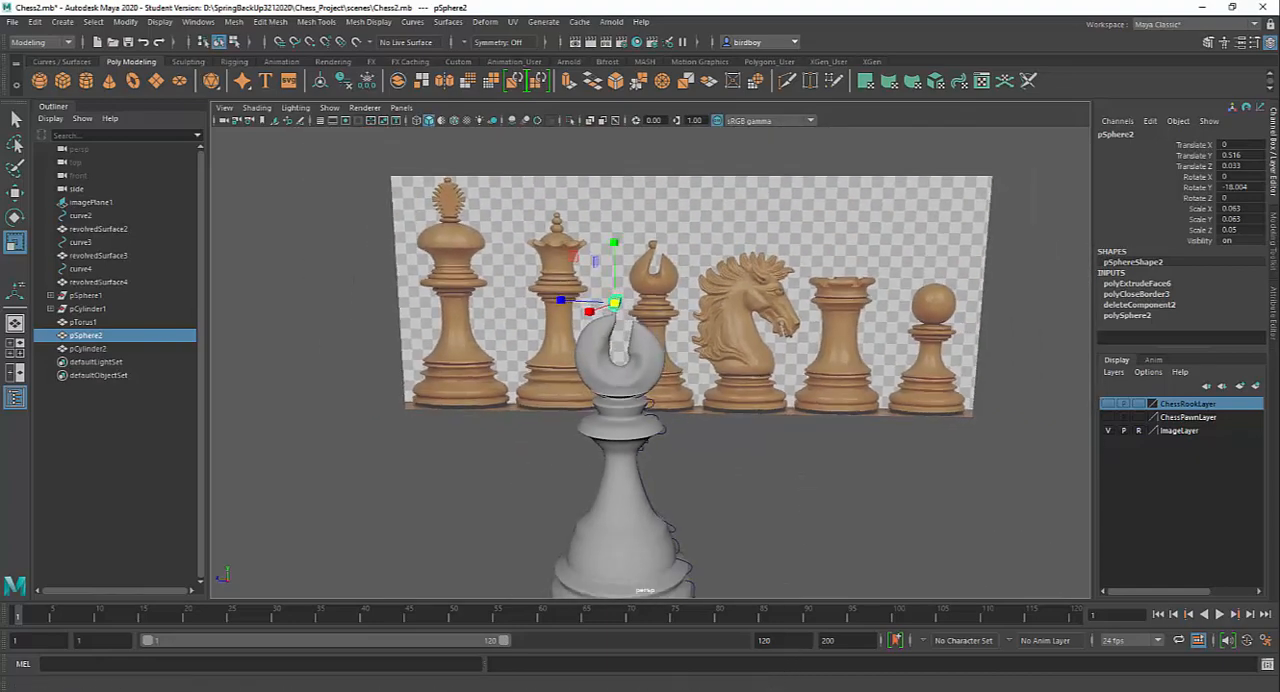
Check the bishop on the chessman patent drawing in Photos, return to Maya and inspect the model's head
left_click(800, 690)
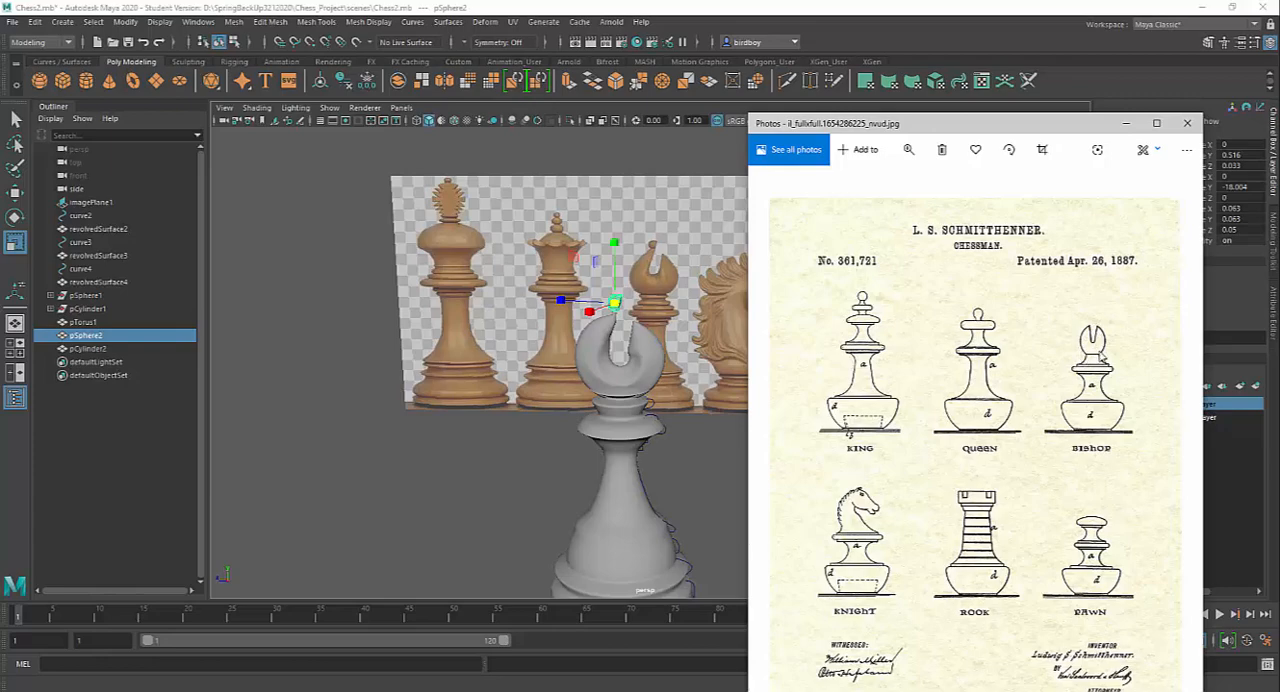
left_click(1124, 125)
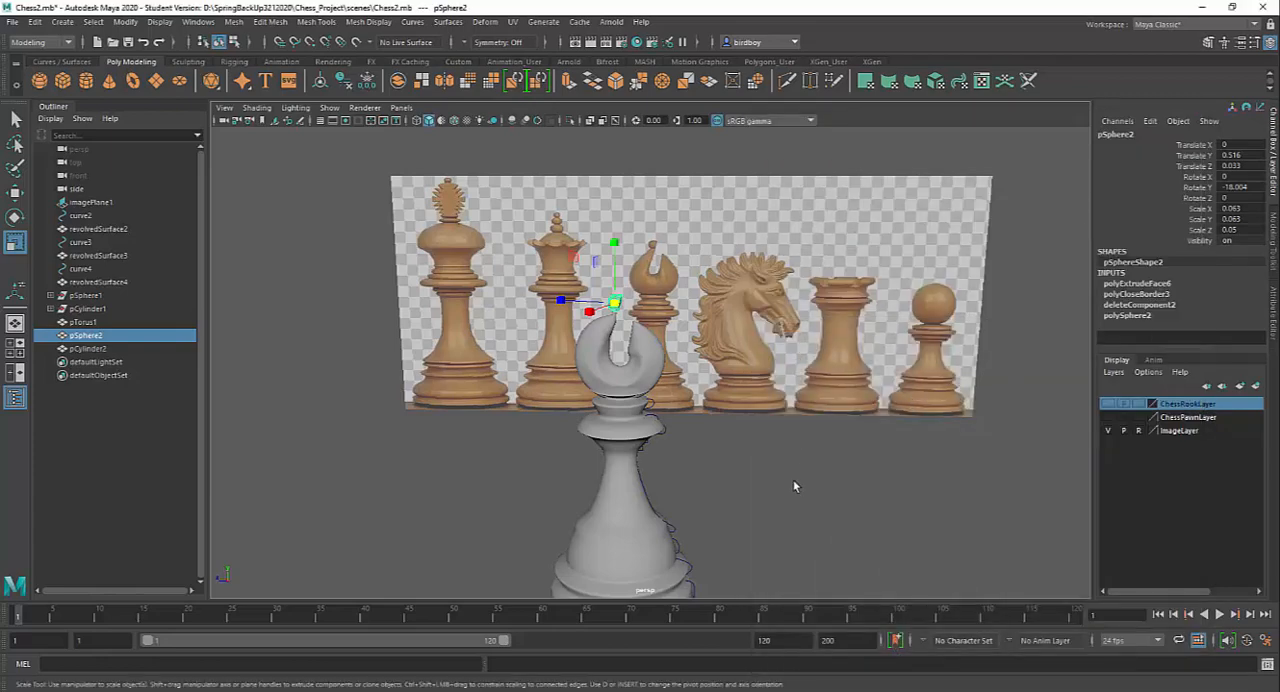
left_click_drag(793, 479, 758, 424, "alt")
right_click_drag(758, 424, 893, 600, "alt")
left_click_drag(778, 470, 663, 474, "alt")
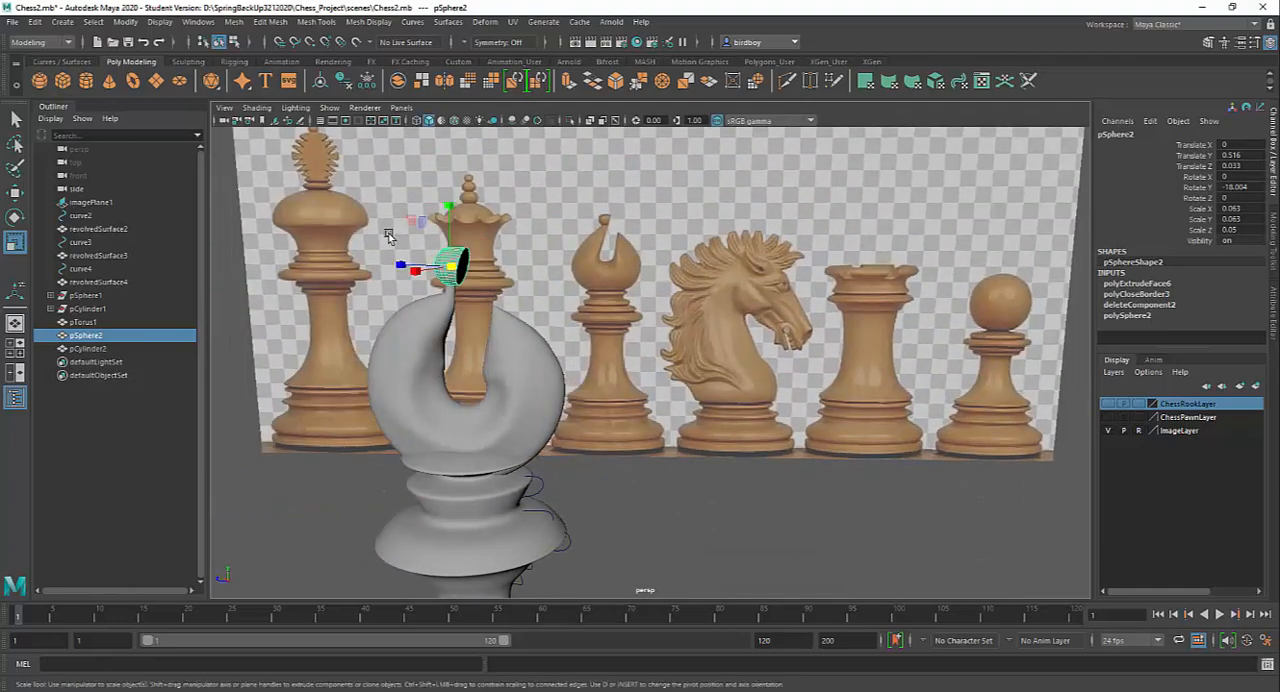
left_click_drag(453, 262, 461, 284)
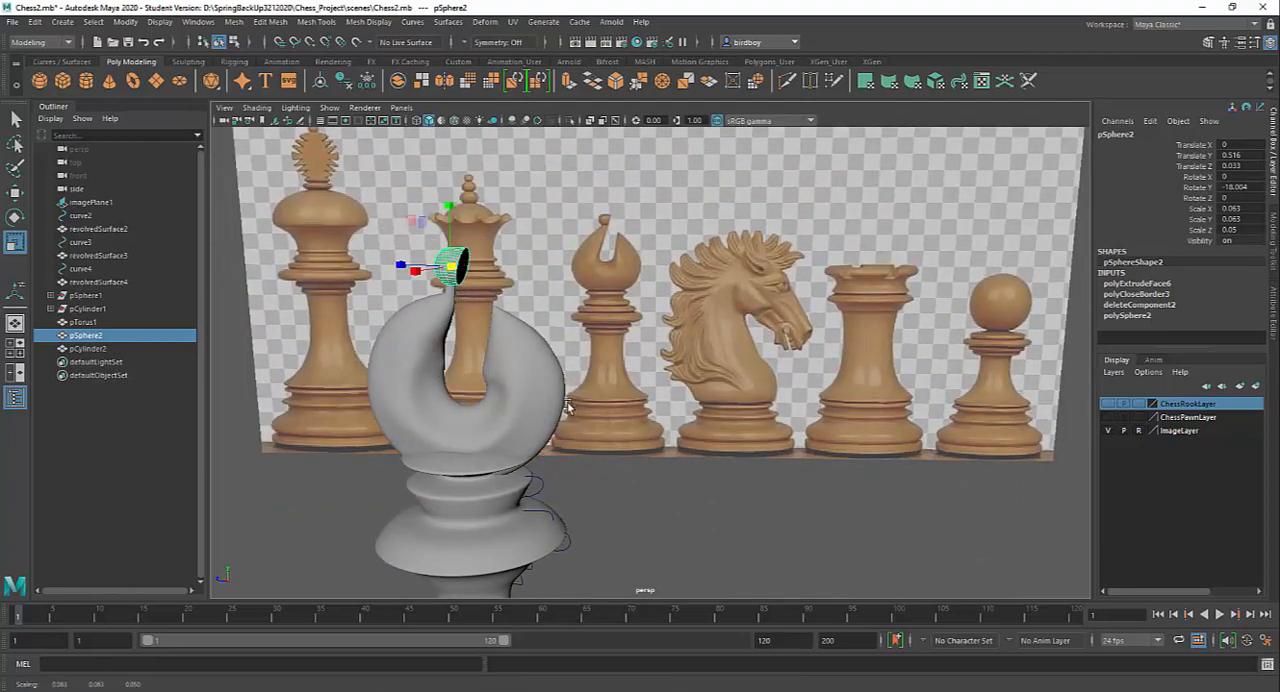
middle_click_drag(600, 410, 722, 410, "alt")
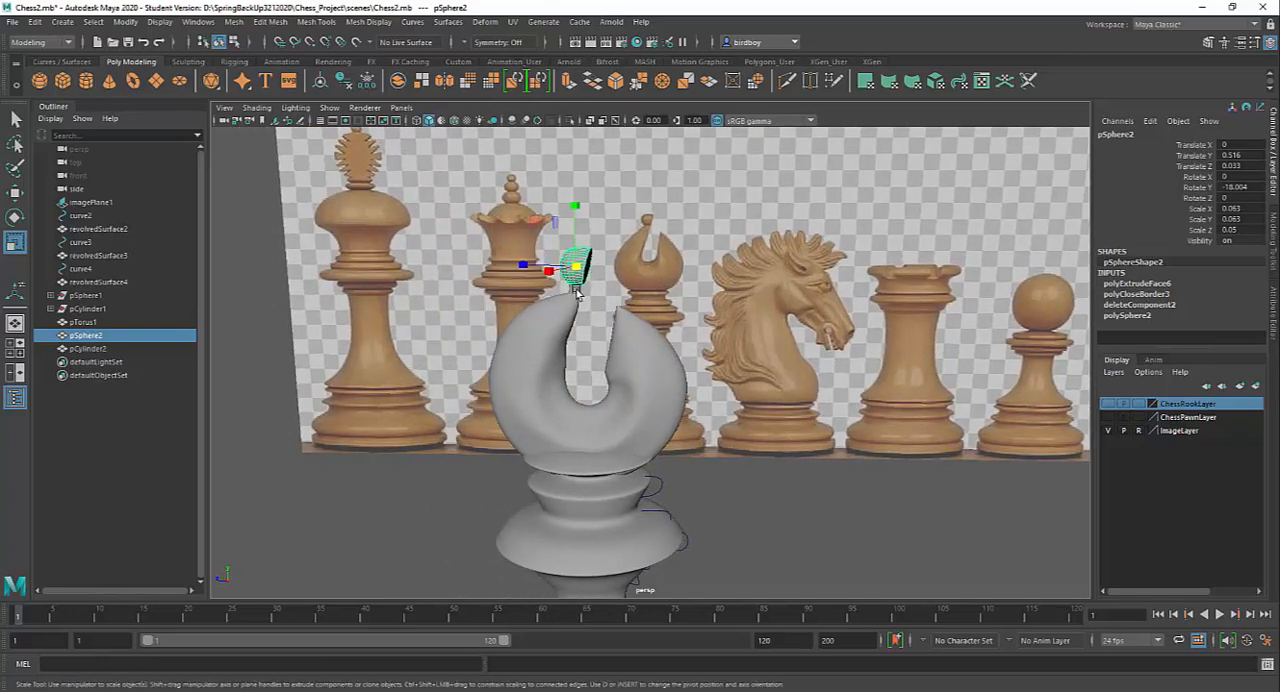
Hide the bishop's torus head together with the ball and the thin cylinder on its tip
left_click(578, 296)
left_click(551, 341)
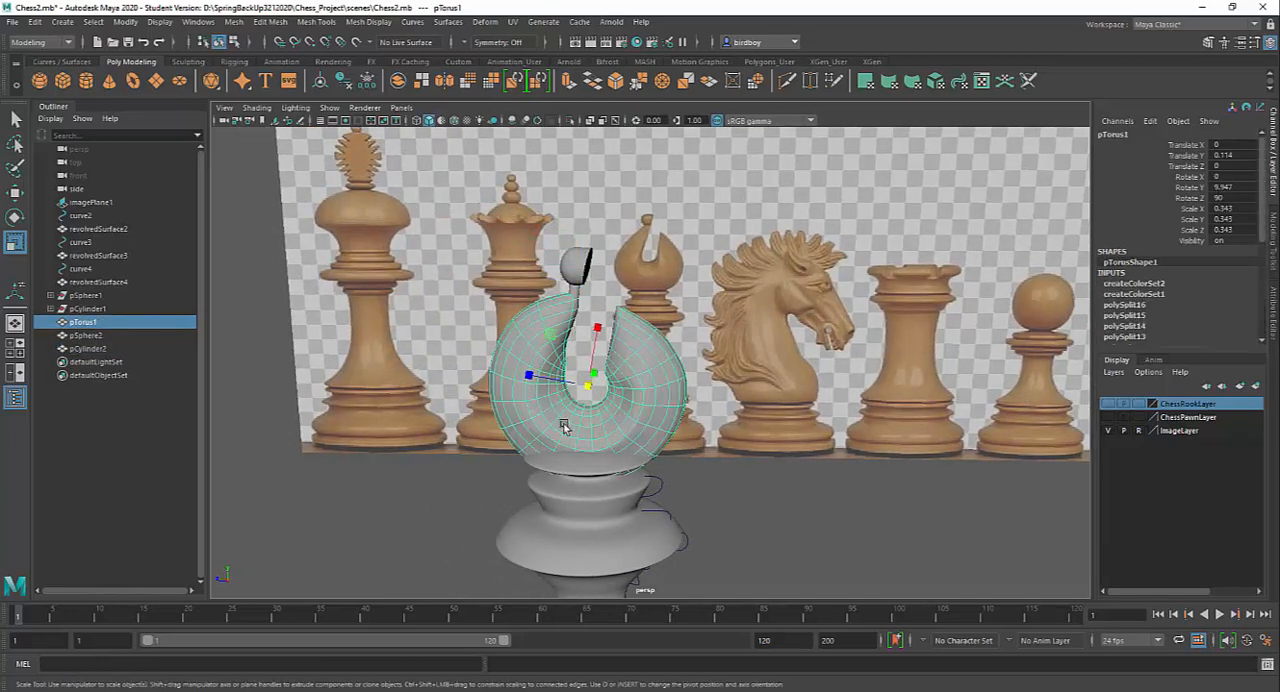
left_click_drag(697, 448, 723, 471, "alt")
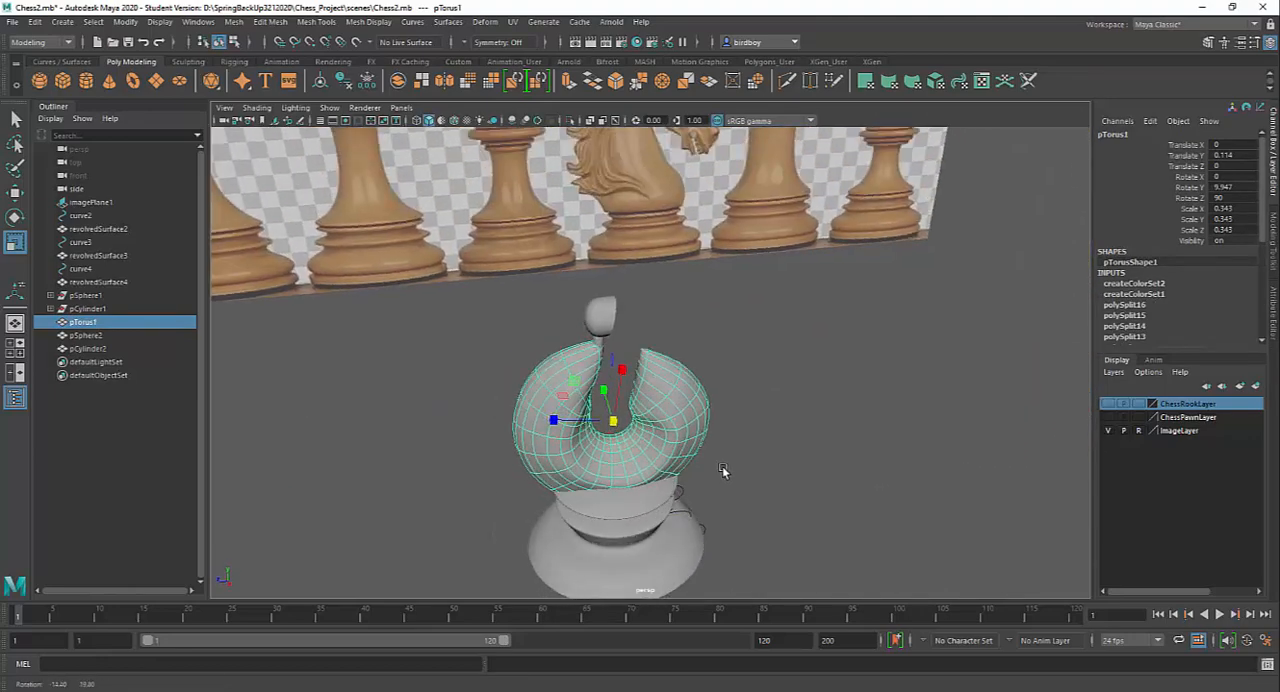
left_click(598, 316, "shift")
left_click(602, 350, "shift")
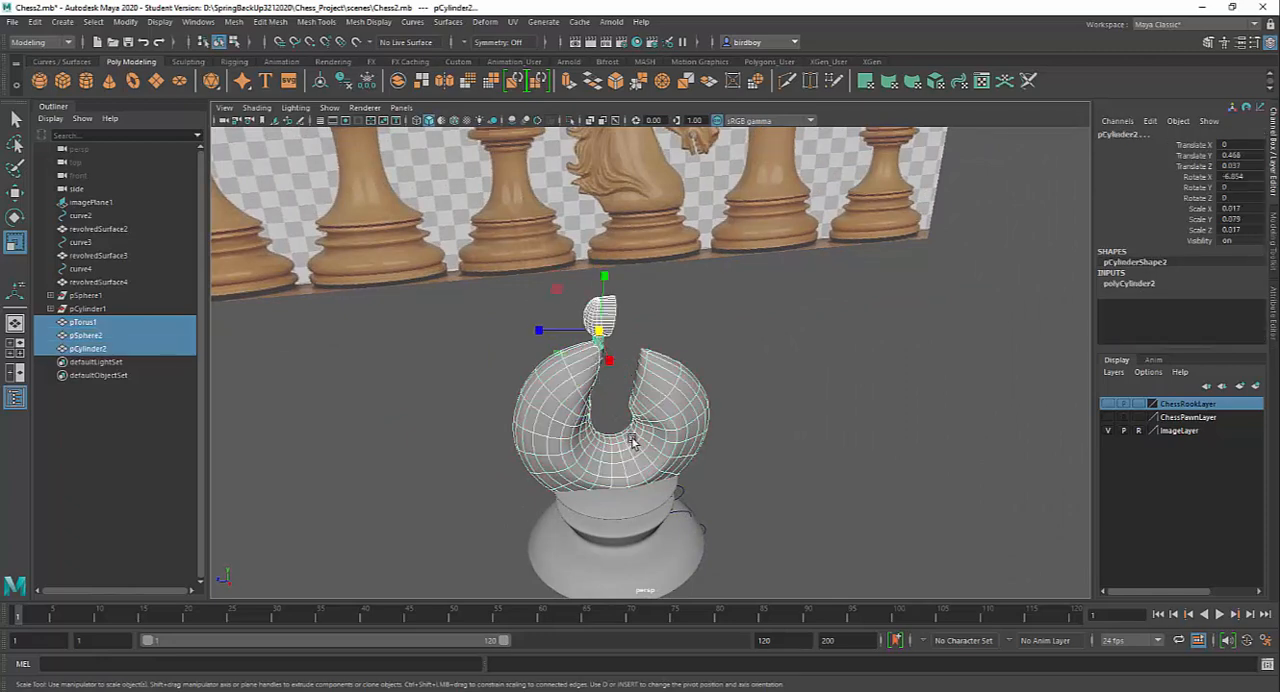
key("ctrl+h")
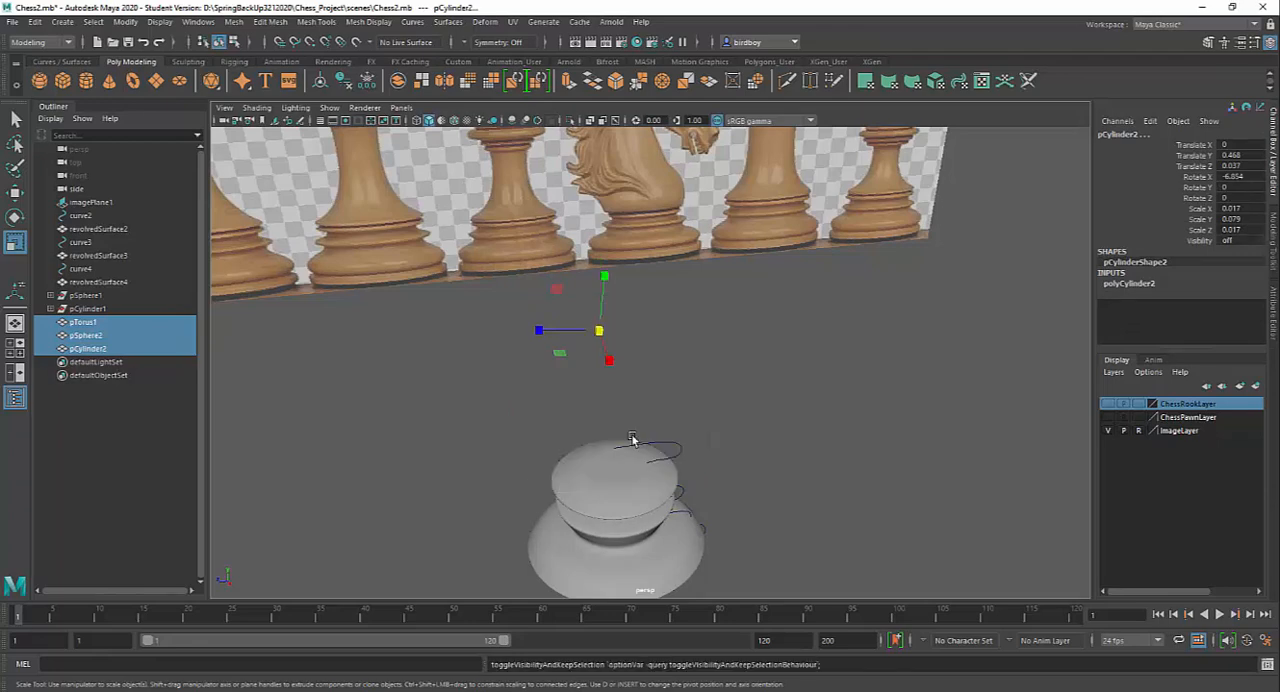
Inspect the bishop's revolved body and compare it with the patent drawing in Photos, returning to Maya
left_click(686, 462)
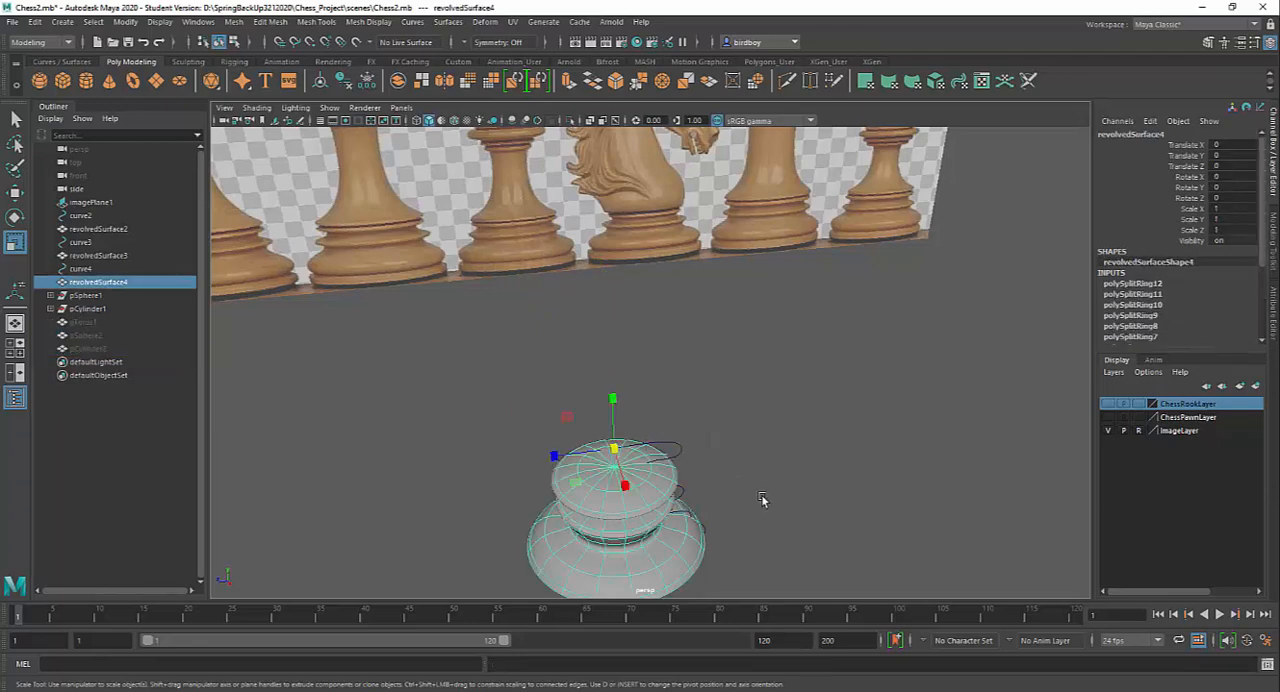
left_click_drag(761, 485, 757, 420, "alt")
right_click_drag(757, 420, 694, 394, "alt")
left_click_drag(815, 455, 753, 404, "alt")
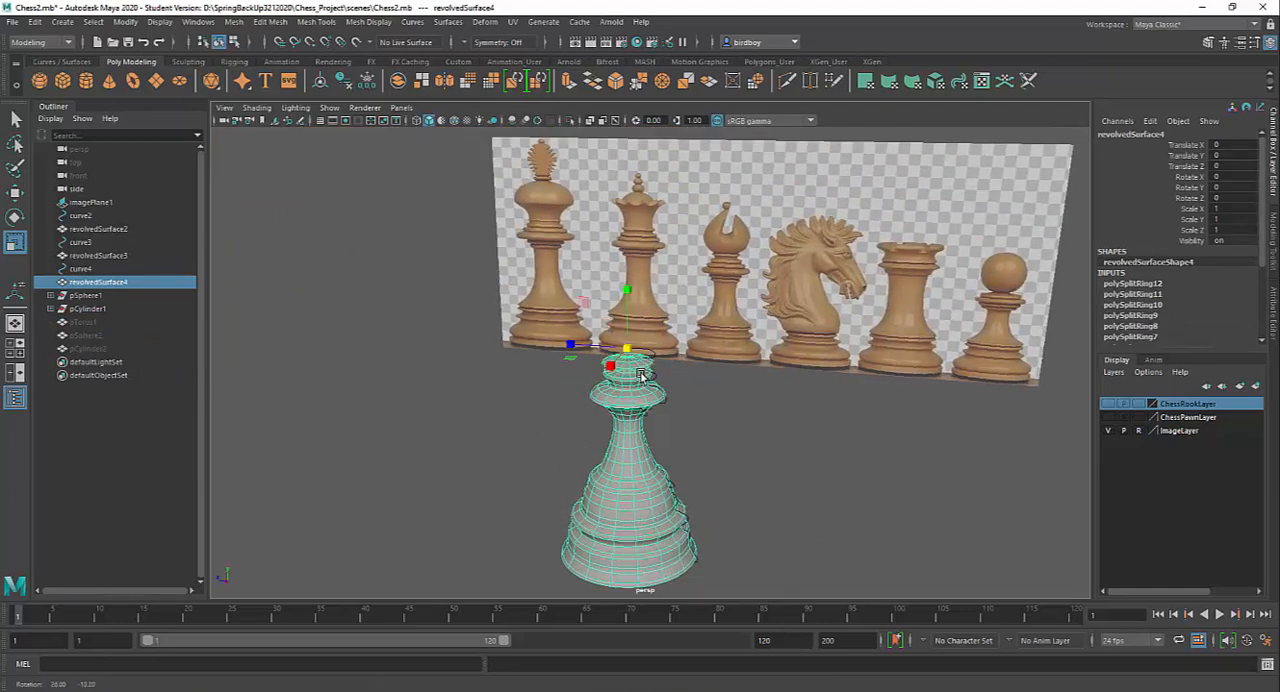
middle_click_drag(754, 408, 694, 446, "alt")
right_click_drag(694, 446, 724, 502, "alt")
left_click_drag(724, 502, 670, 320, "alt")
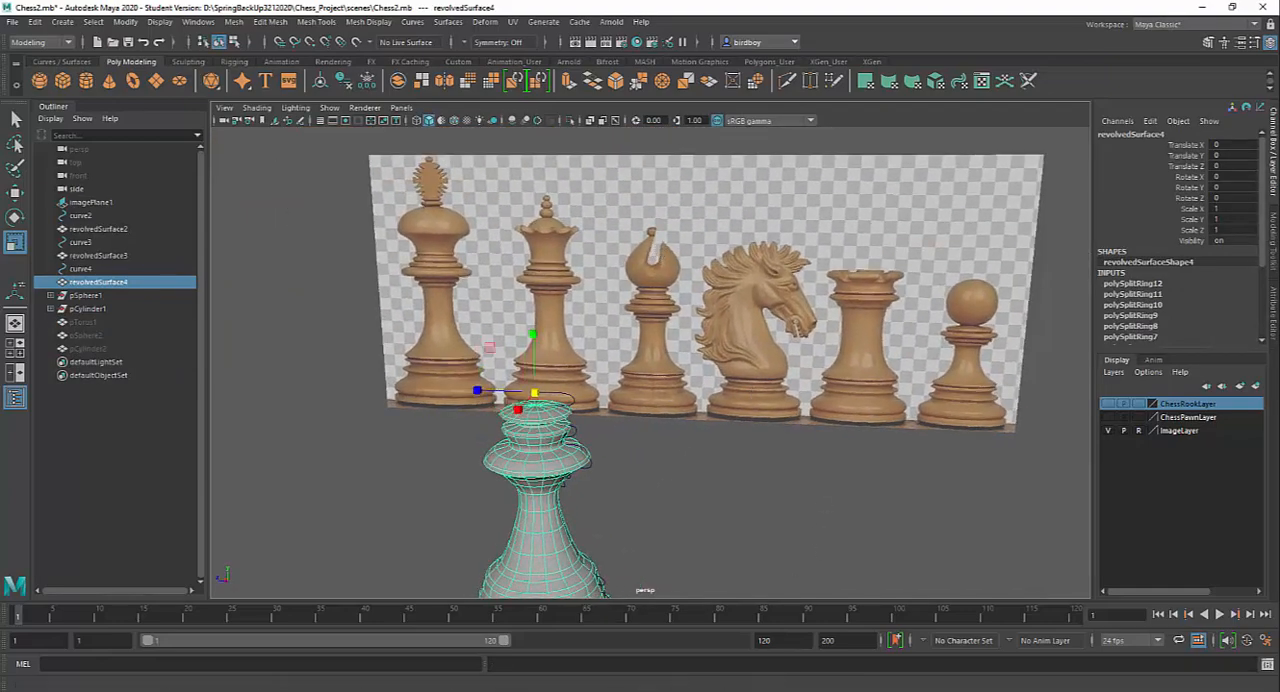
left_click(768, 689)
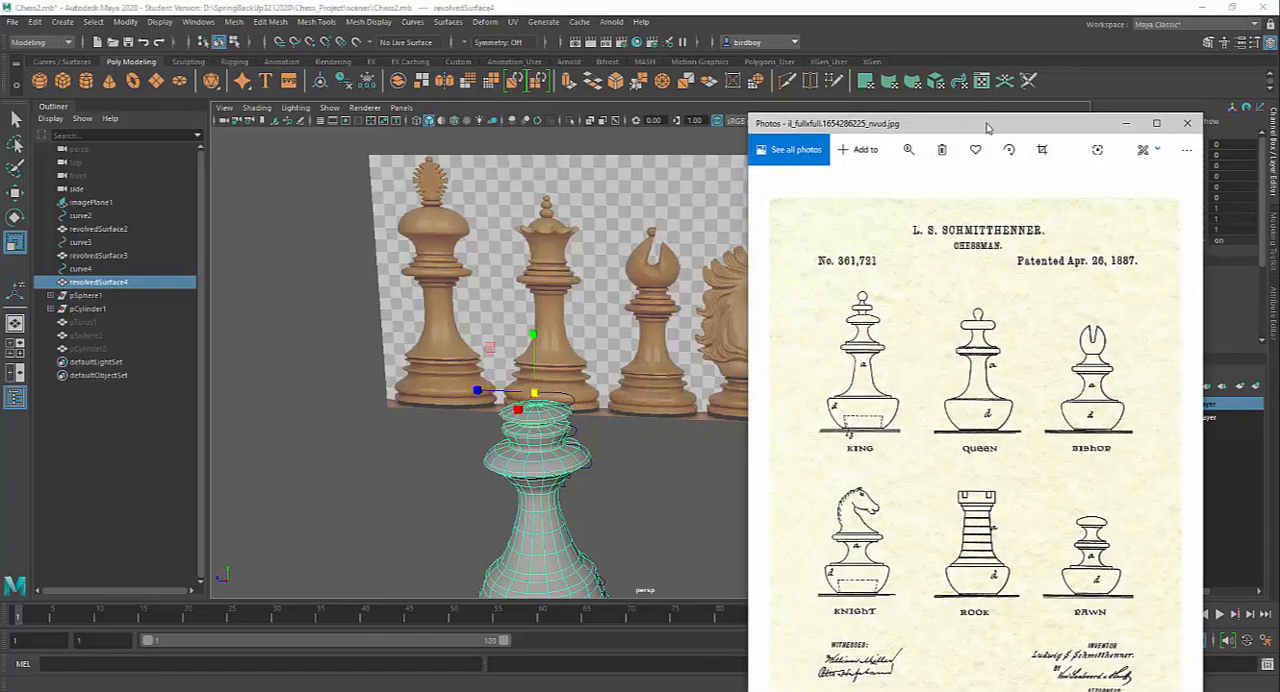
mouse_move(989, 127)
left_mouse_down()
mouse_move(953, 123)
mouse_move(993, 149)
left_mouse_up()
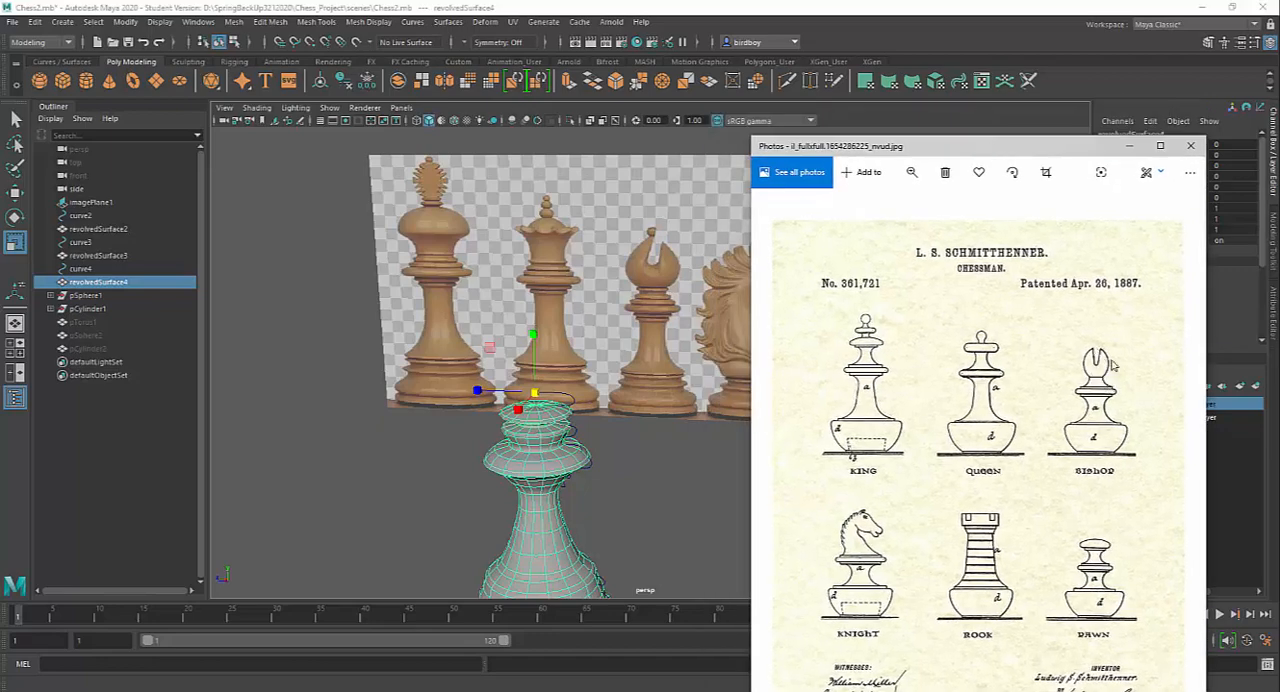
left_click(1129, 146)
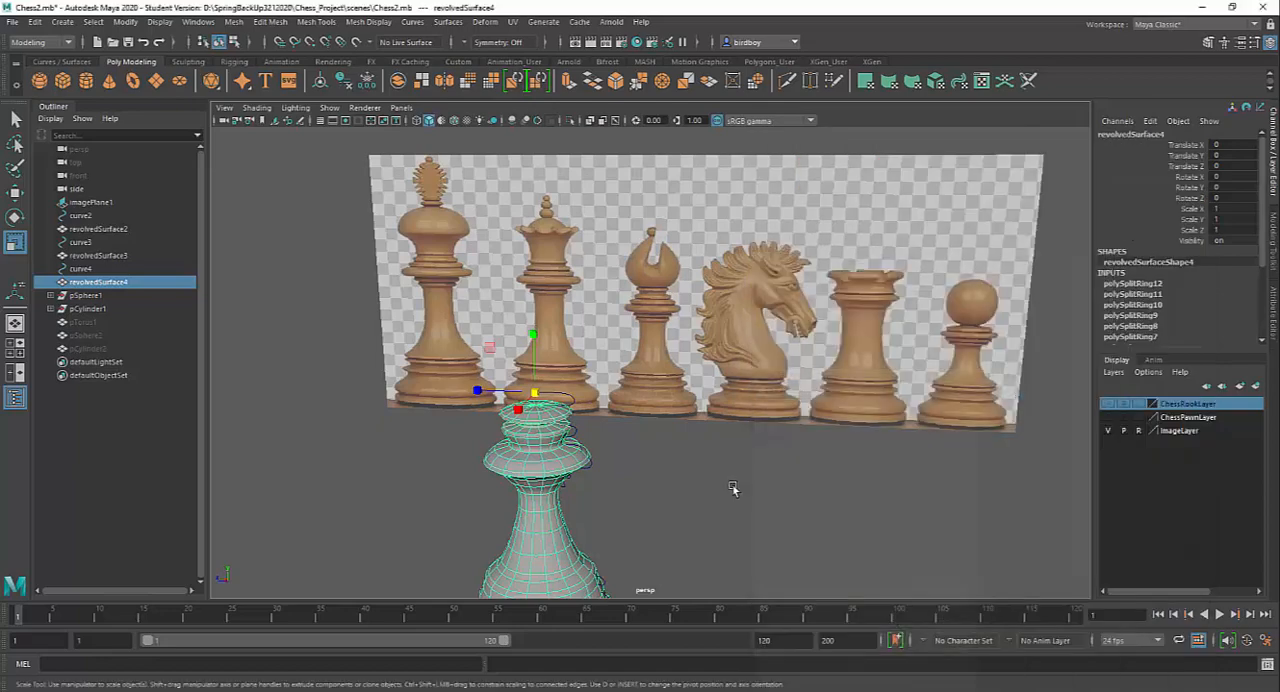
Create a new polygon torus at the origin for the bishop's head
middle_click_drag(654, 560, 670, 484, "alt")
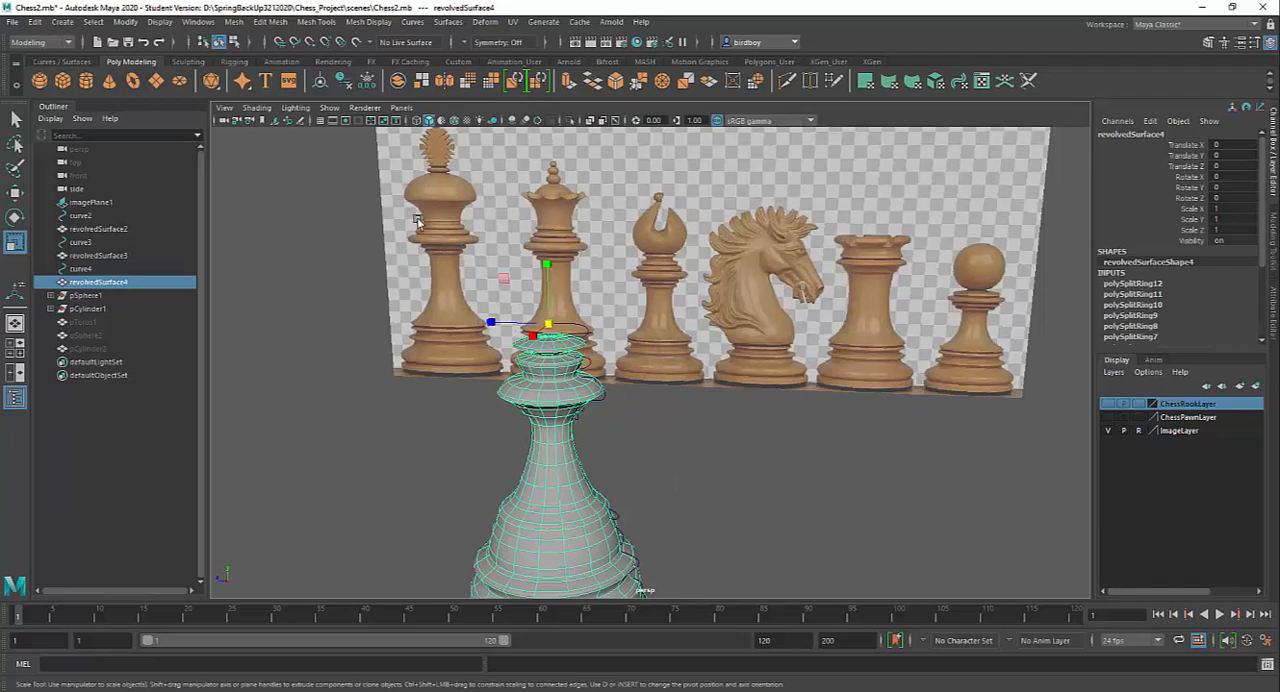
left_click(133, 82)
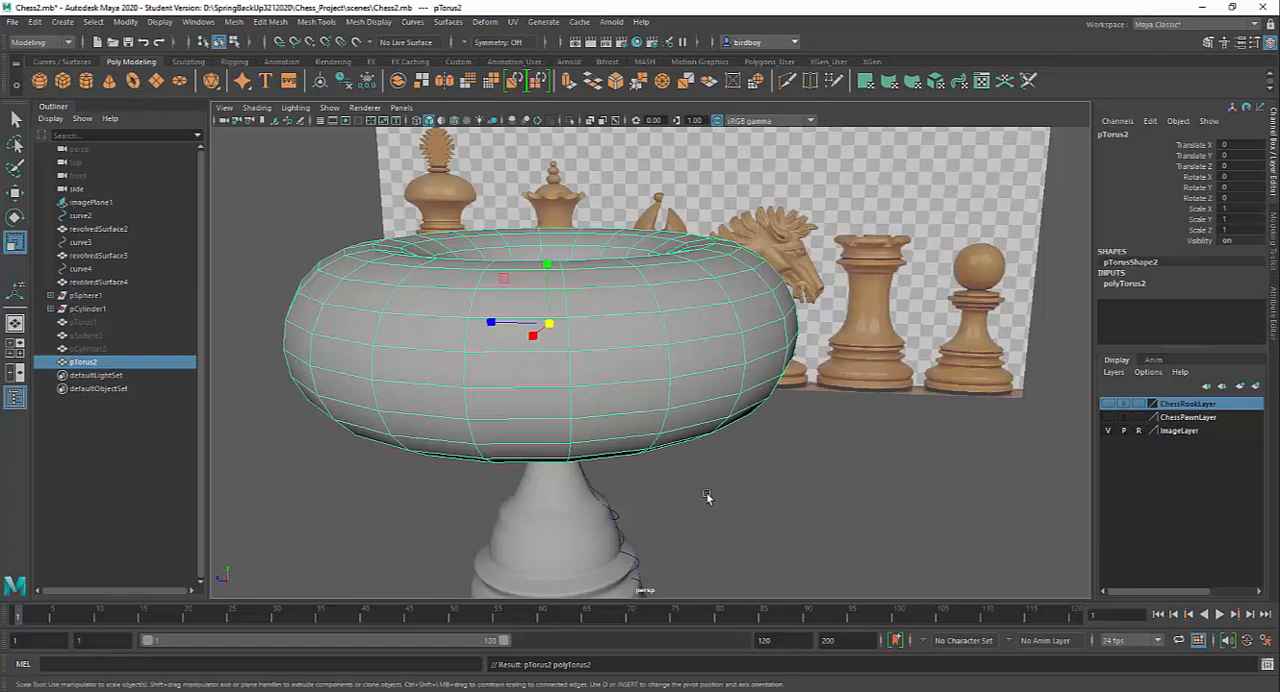
right_click_drag(686, 494, 573, 316, "alt")
left_click_drag(573, 316, 643, 403, "alt")
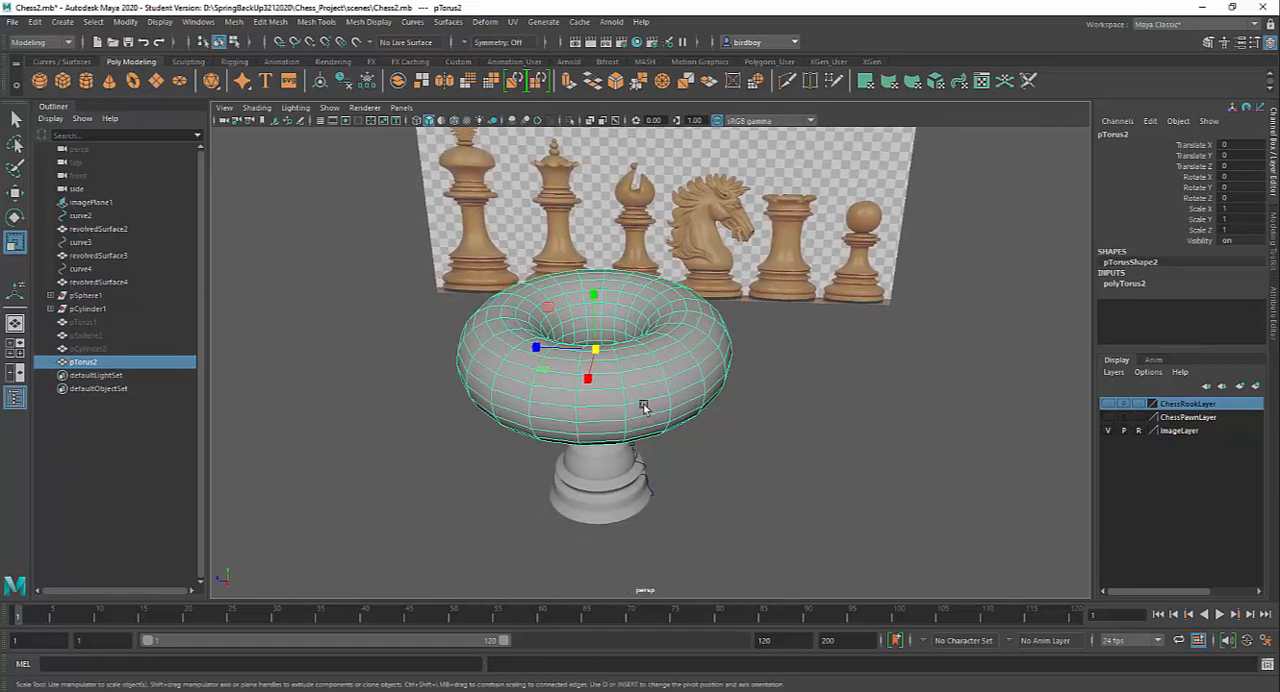
Set the new torus's radius to 0.2 and its section radius to 0.01
left_click(1125, 284)
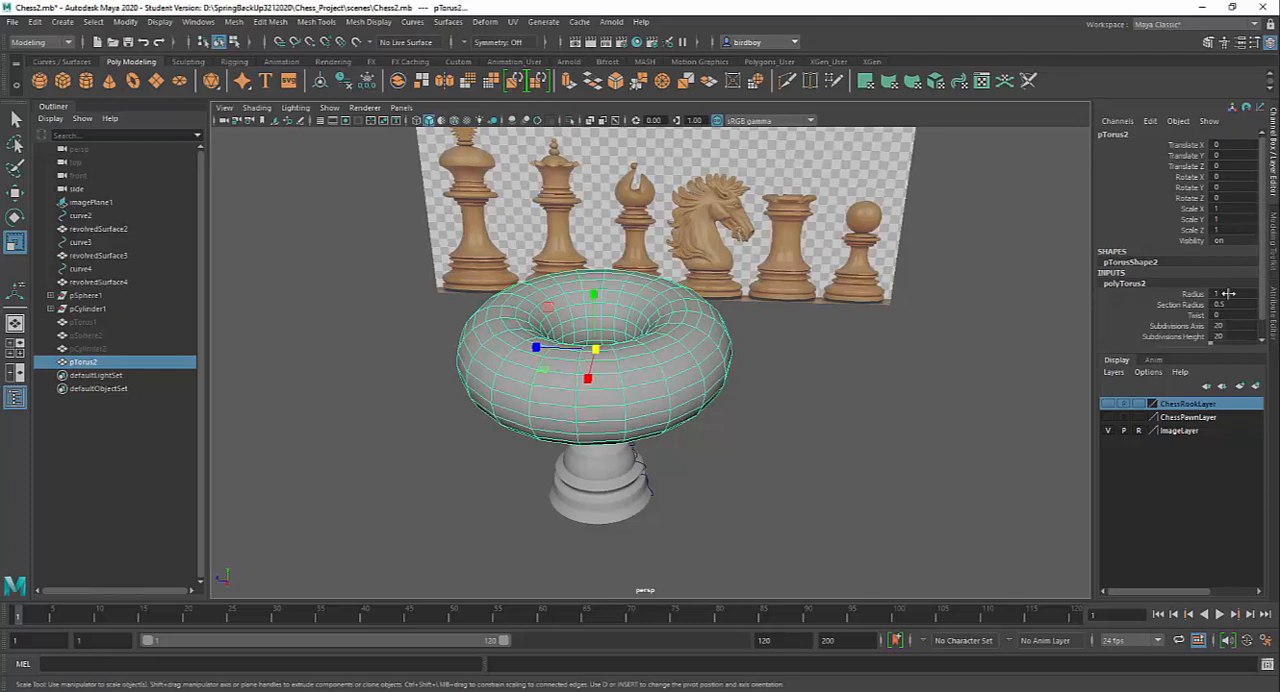
left_click_drag(1215, 347, 1215, 415)
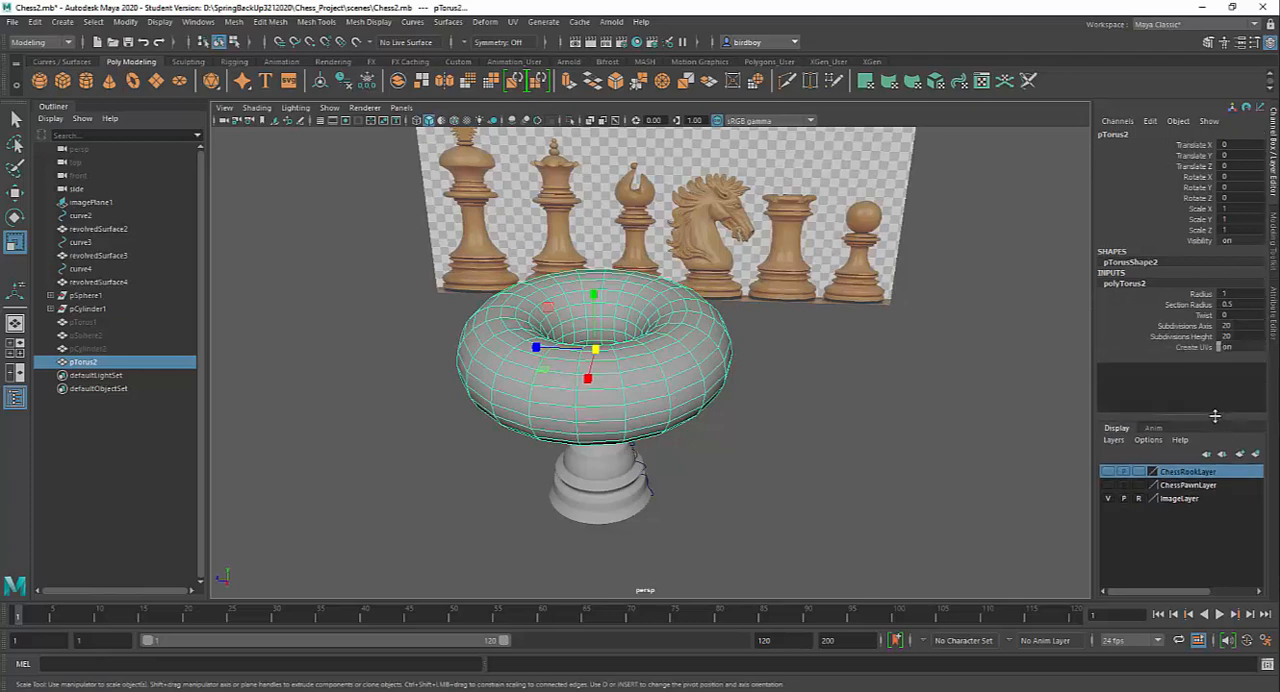
left_click(1200, 294)
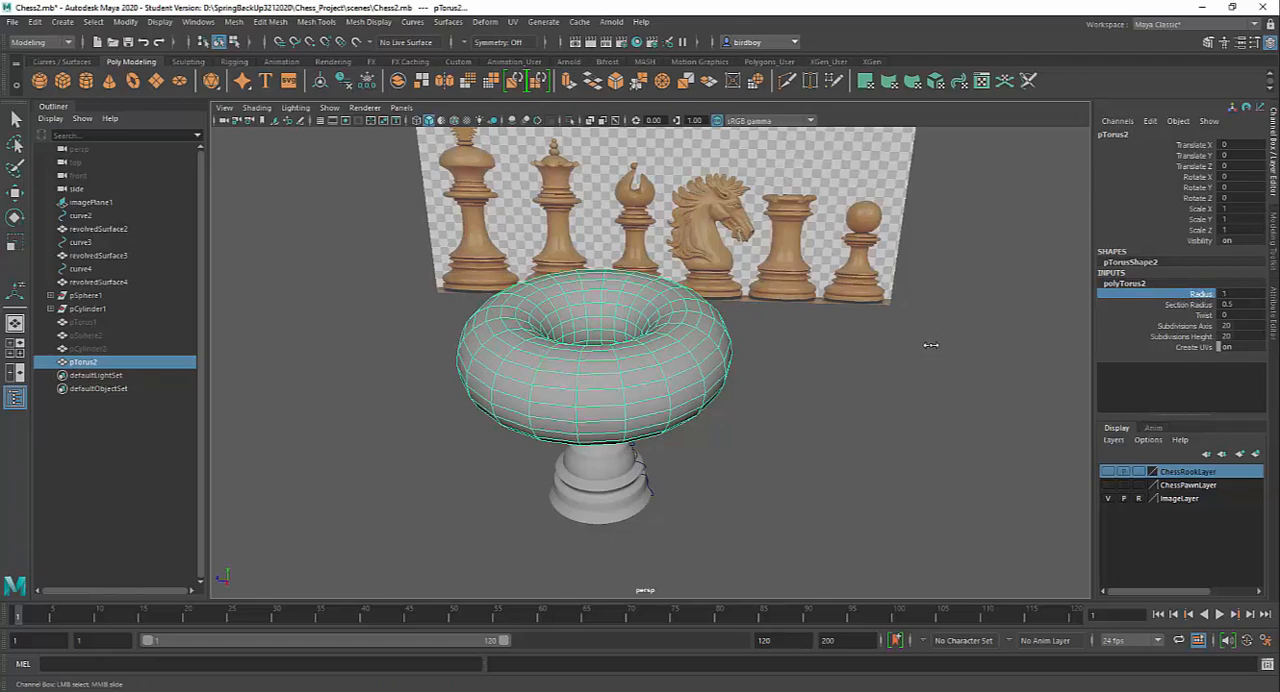
middle_click_drag(930, 345, 925, 347)
left_click(1169, 305)
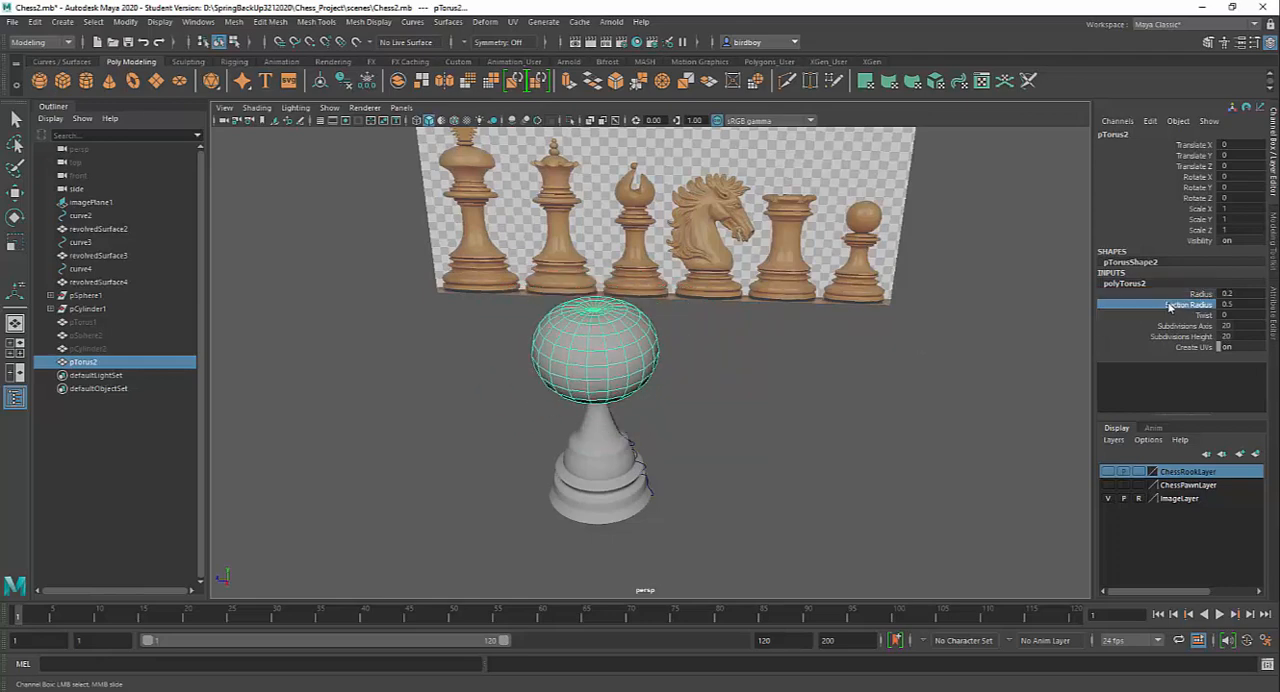
middle_click_drag(929, 363, 925, 363)
scroll(660, 352, "up", 4)
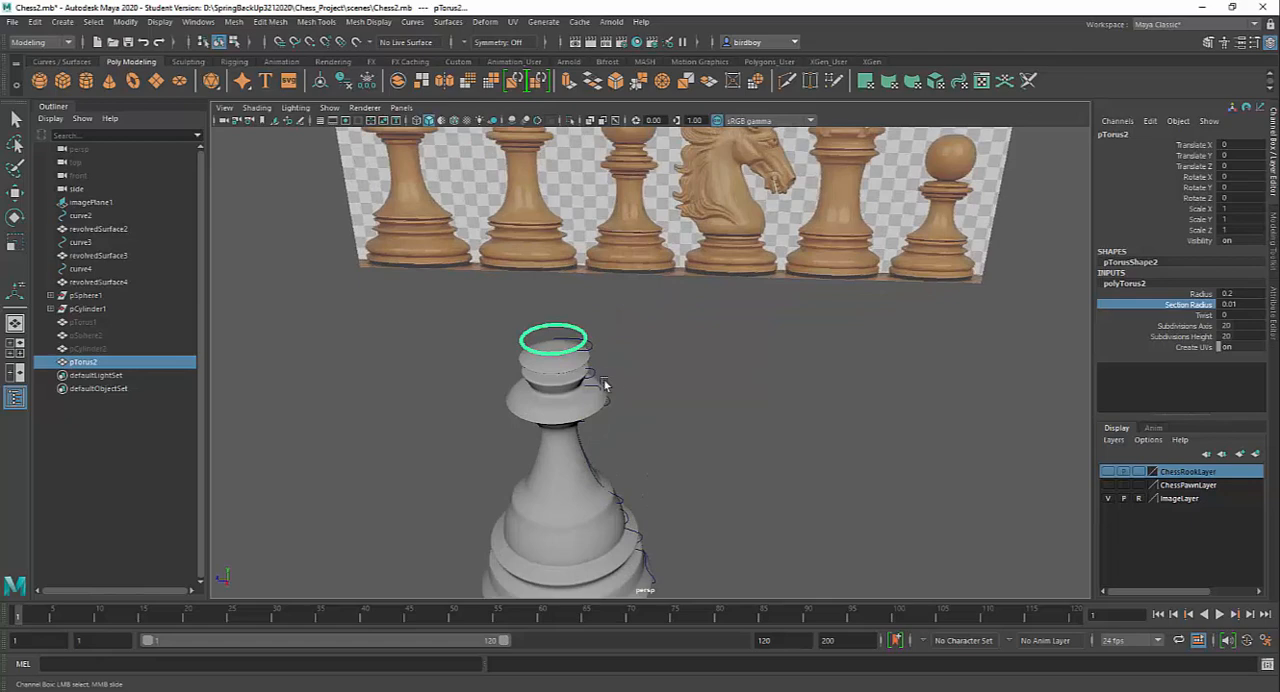
Stand the torus ring upright on the bishop's body by setting Rotate Z to 90
left_click_drag(680, 403, 722, 399, "alt")
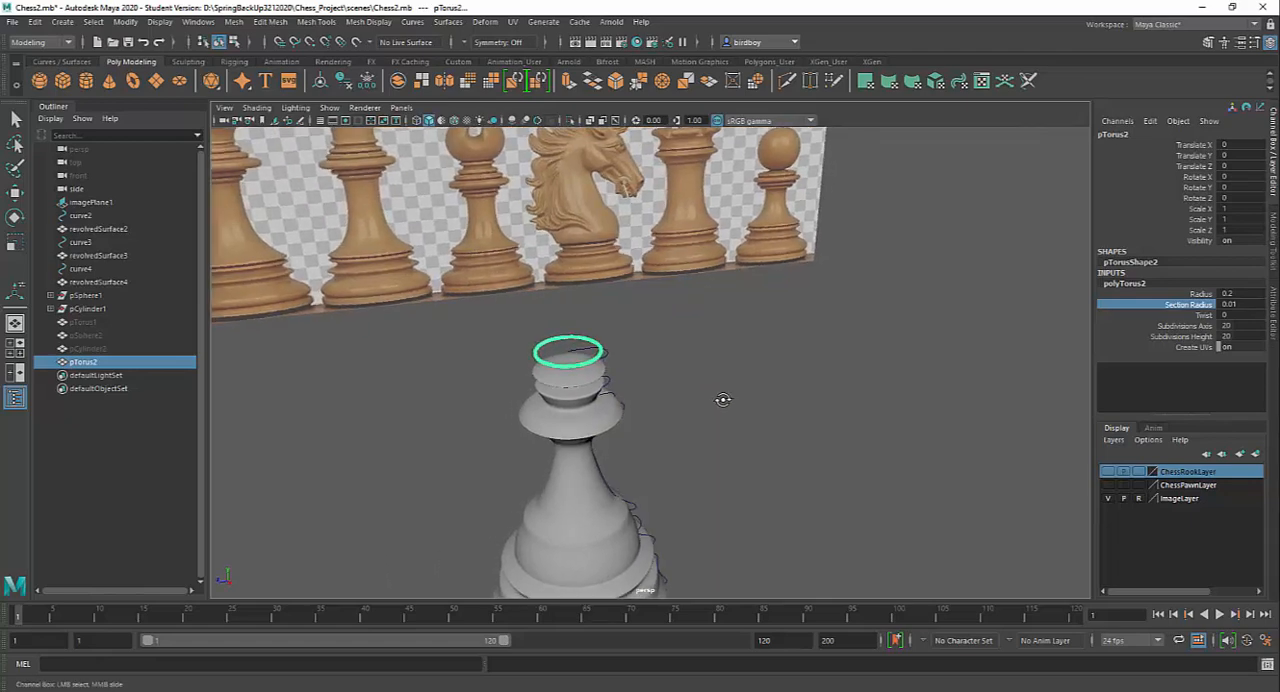
key("e")
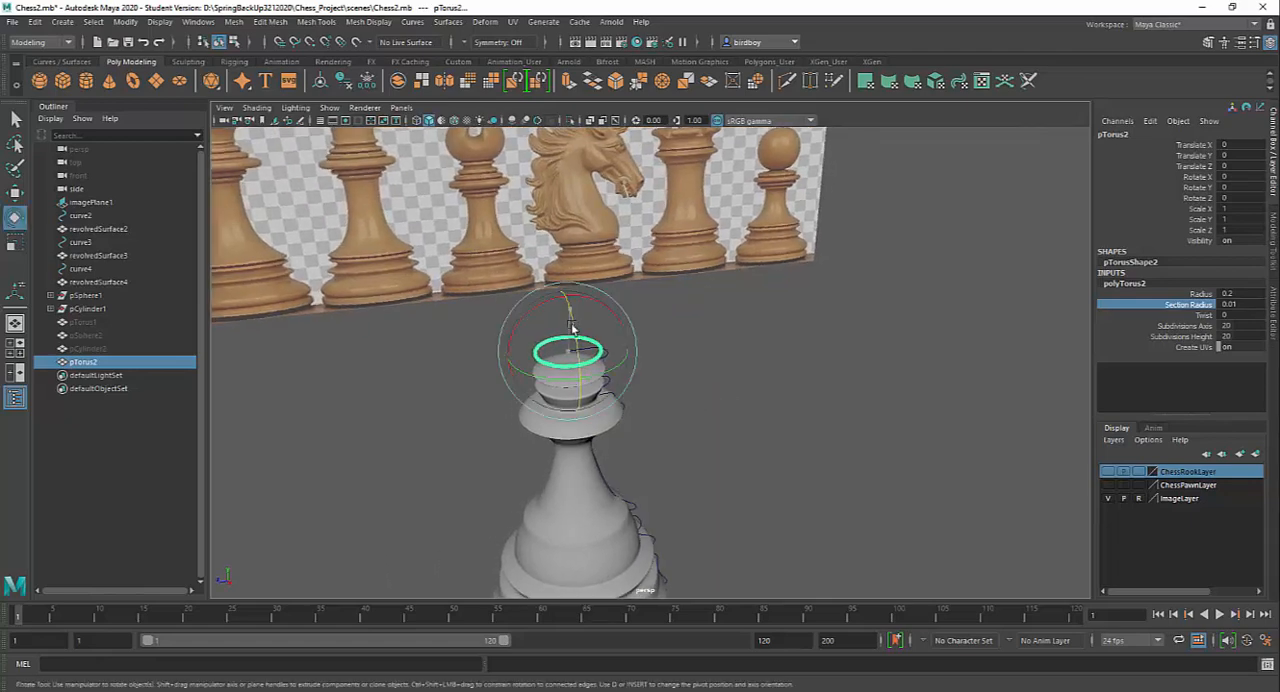
left_click_drag(573, 327, 578, 393)
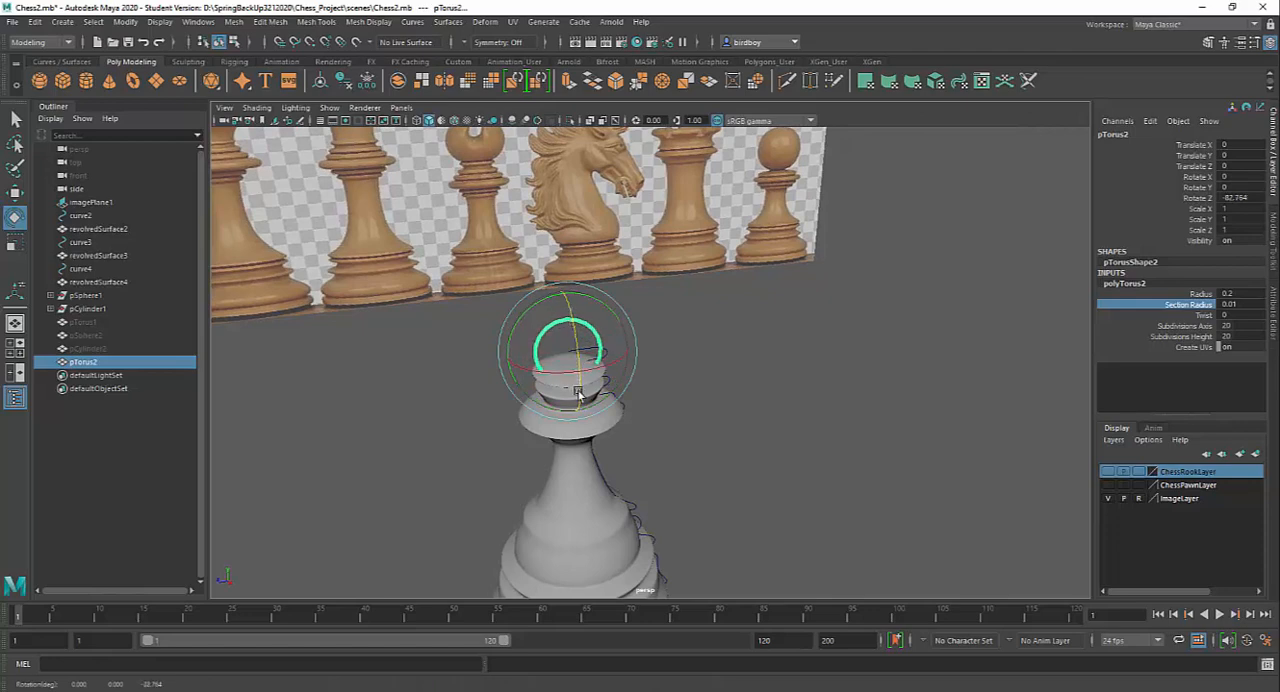
double_click(1236, 198)
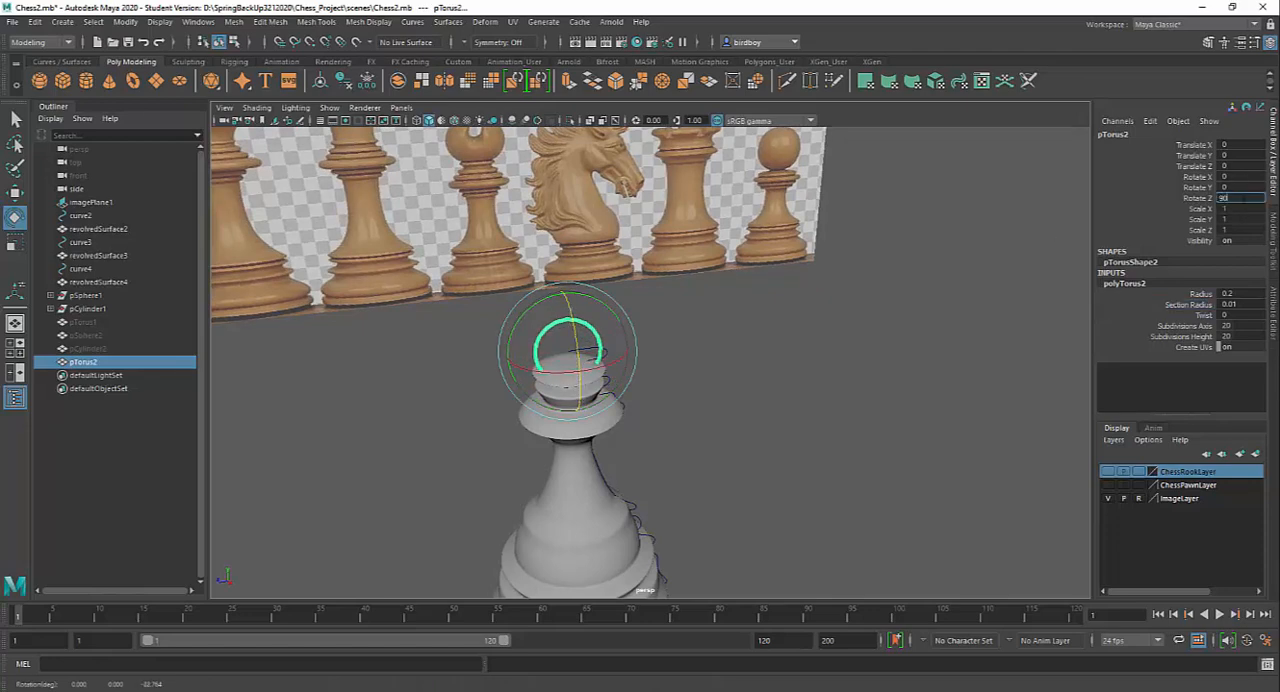
type("-90")
key("Return")
Thicken the upright torus to a section radius of about 0.11
left_click_drag(797, 382, 881, 472, "alt")
left_click_drag(824, 362, 872, 498, "alt")
left_click(1205, 305)
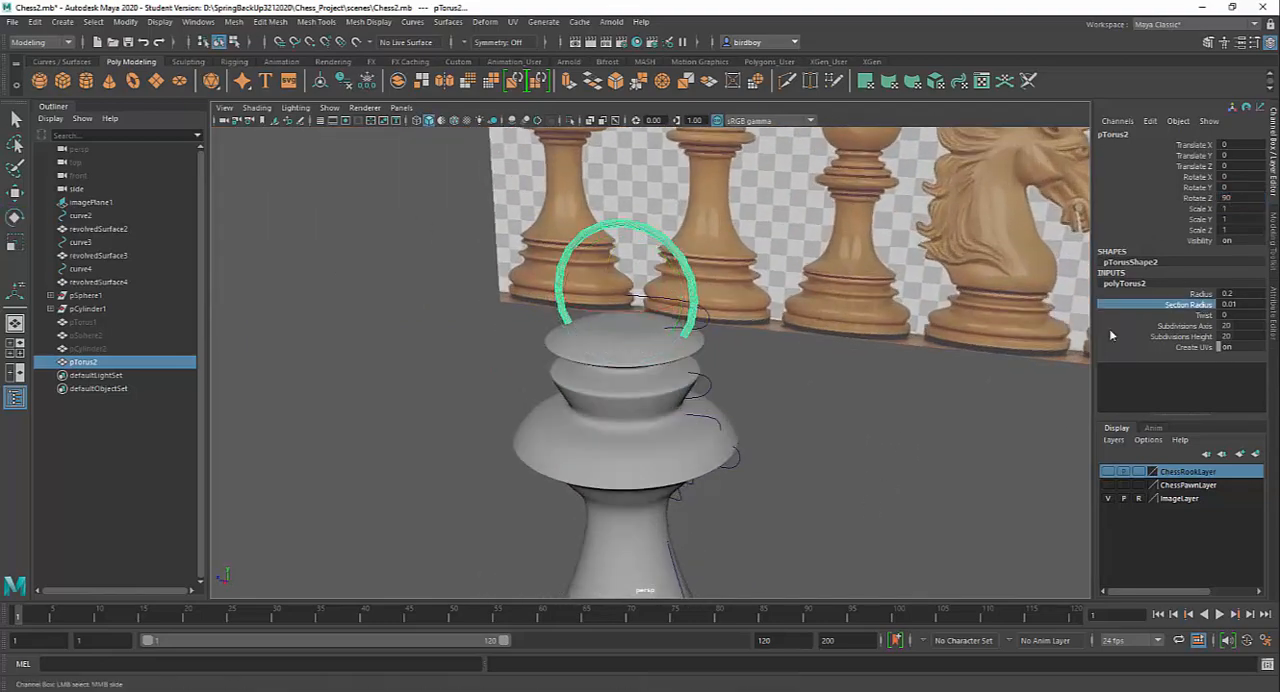
middle_click_drag(870, 358, 863, 359)
middle_click_drag(868, 358, 869, 358)
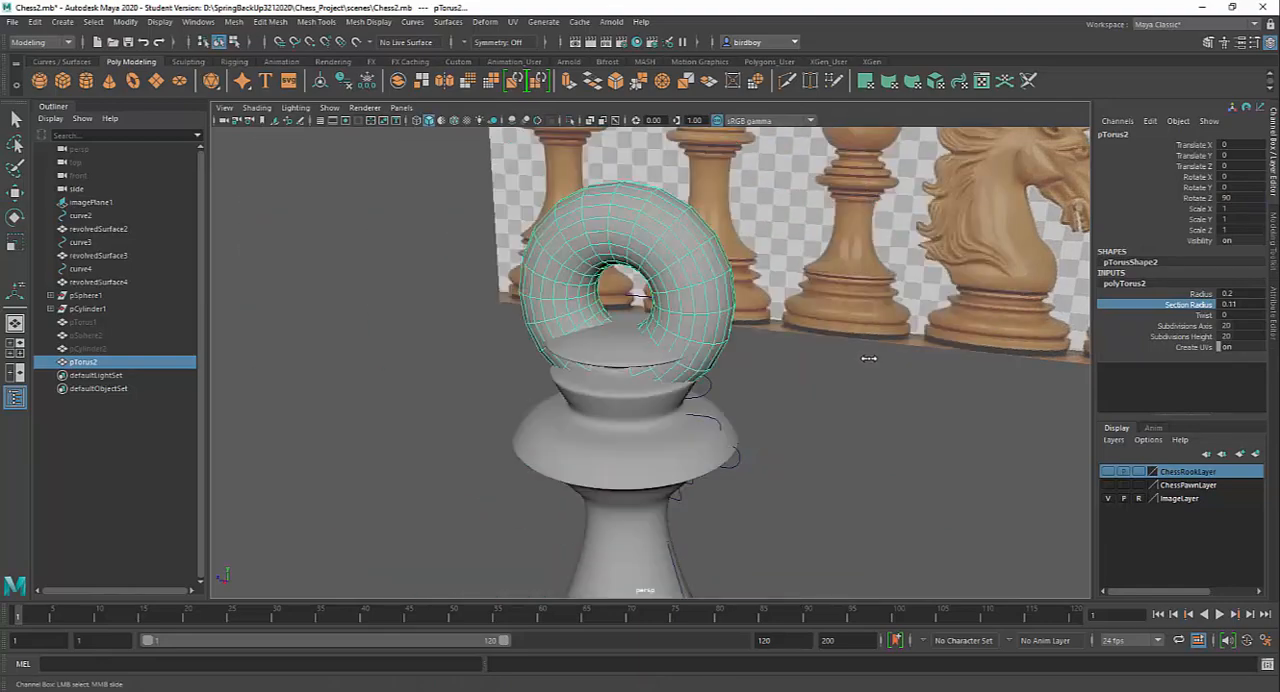
double_click(1240, 303)
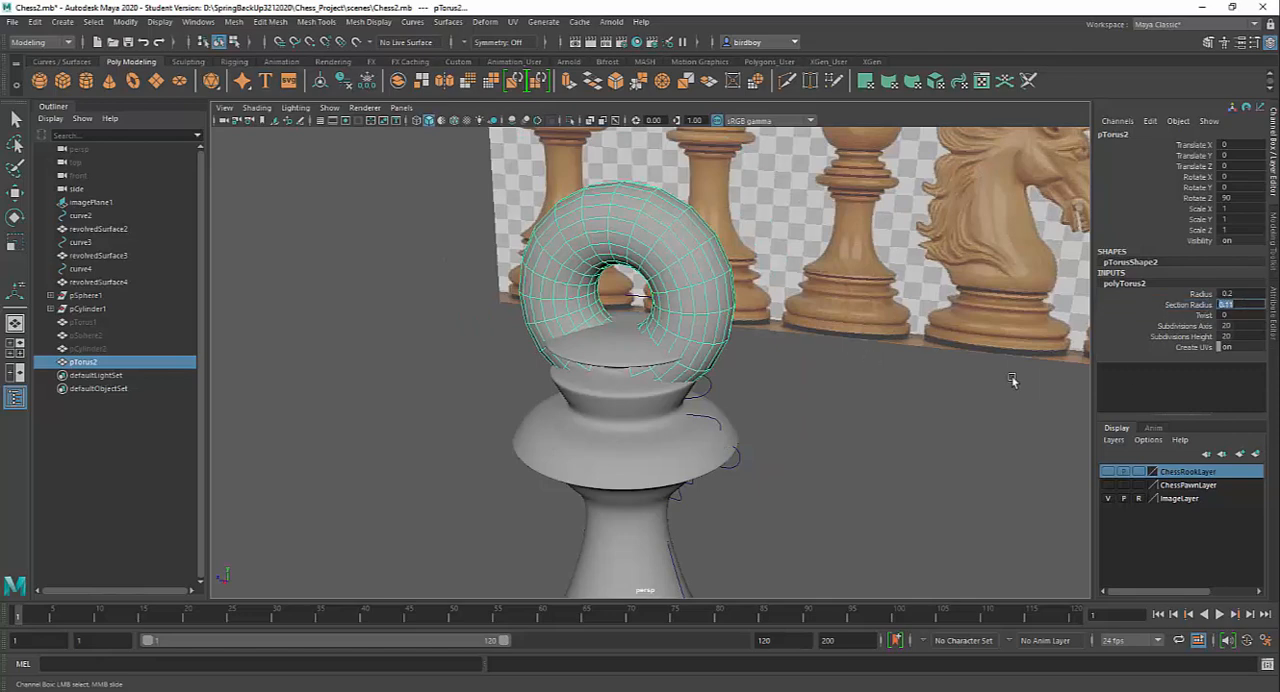
type("0.8")
key("Return")
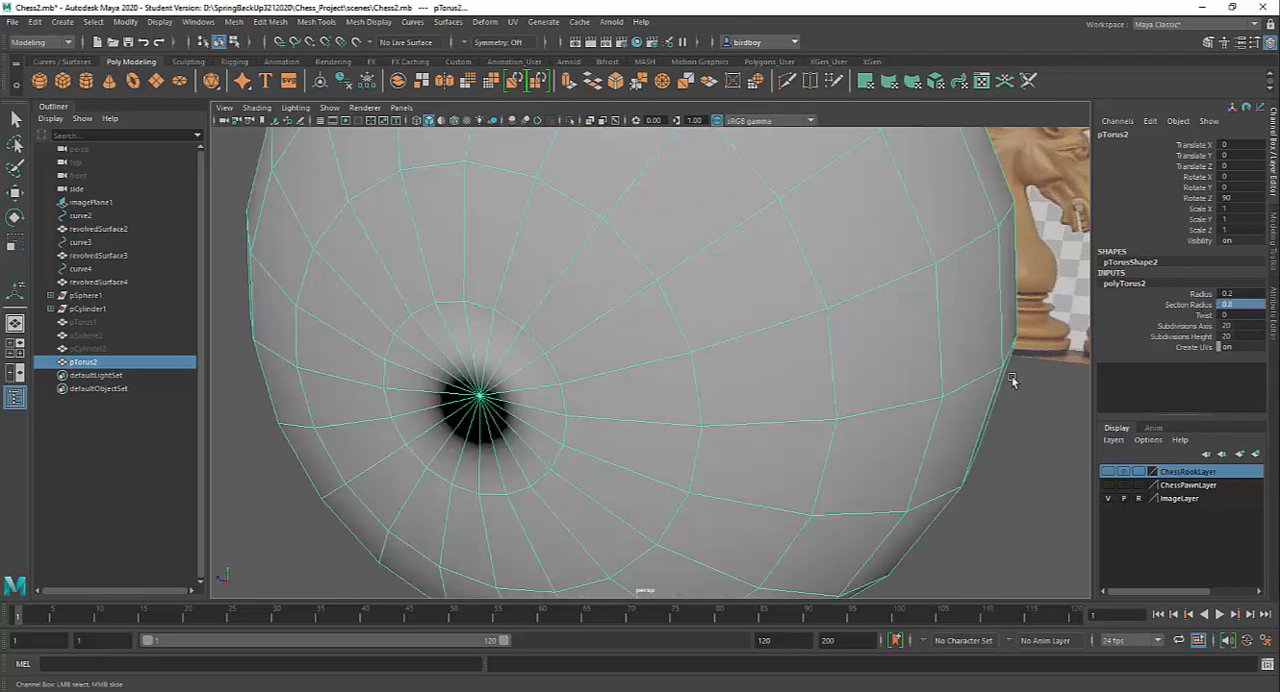
Set the upright torus's section radius to 0.08
double_click(1244, 304)
type("0.08")
key("Return")
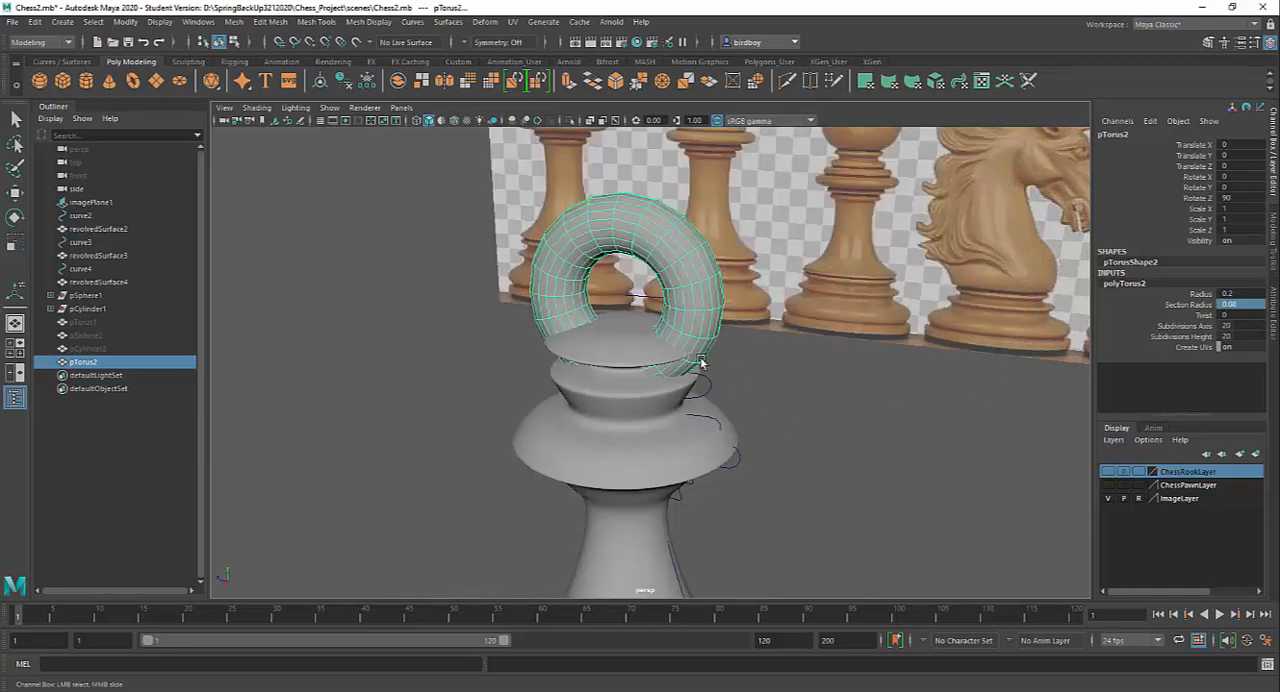
In the side view, scale the torus uniformly to about 1.186 and raise it about 0.096 in Y to fit the reference bishop's head
key("space")
key("space")
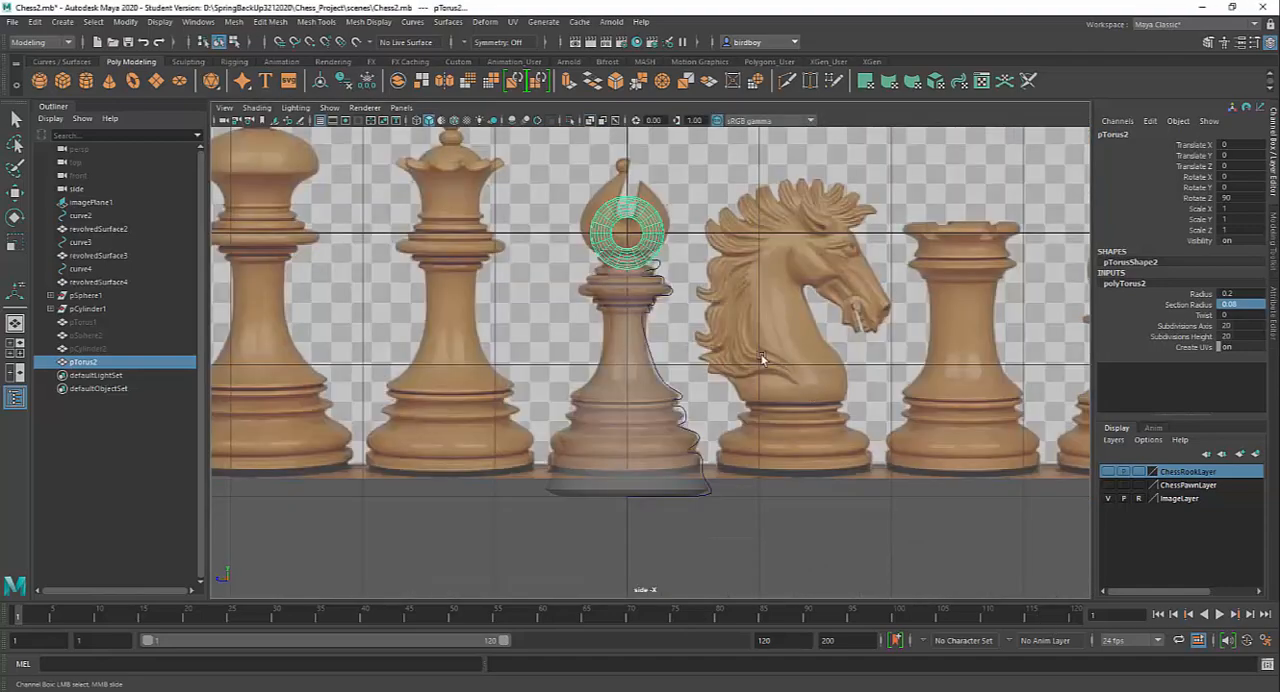
scroll(689, 302, "up", 3)
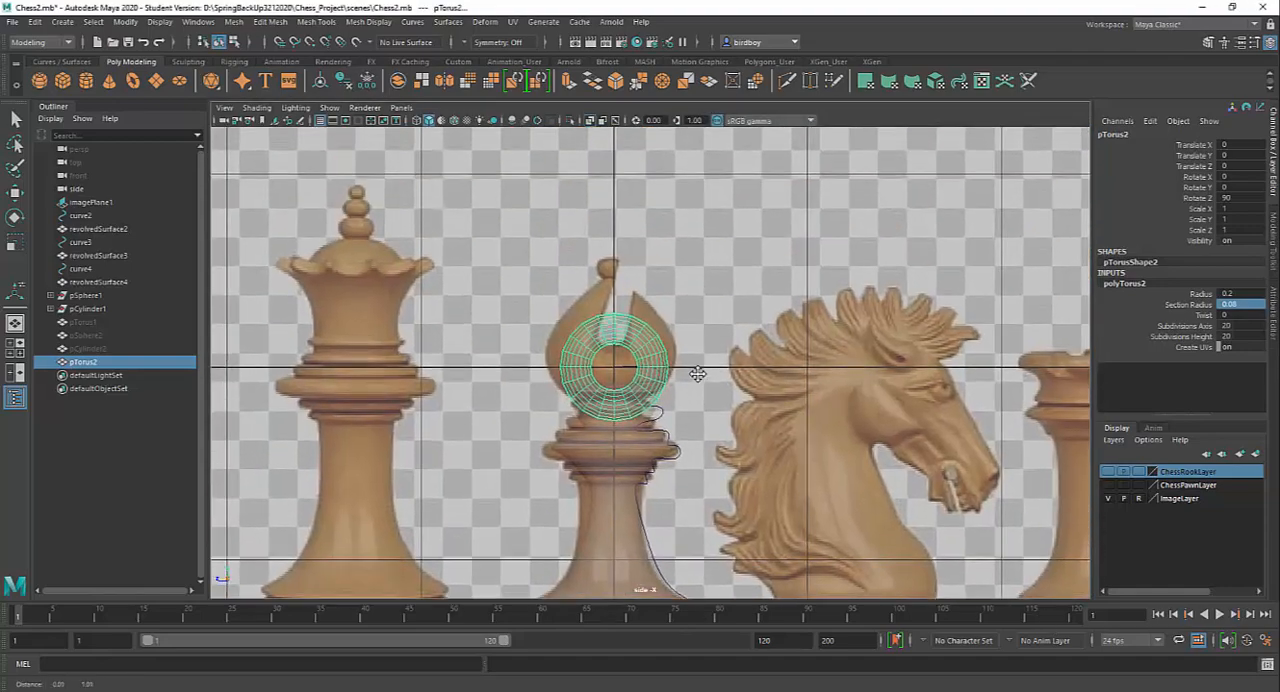
scroll(694, 366, "up", 3)
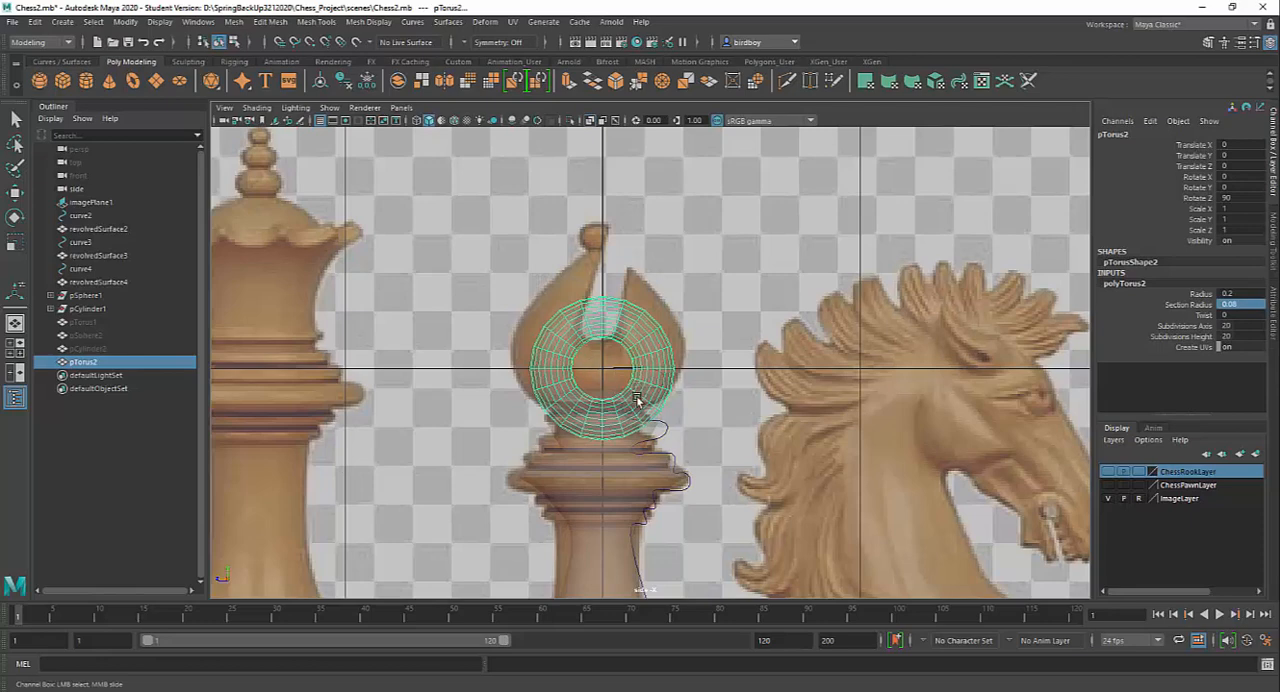
key("r")
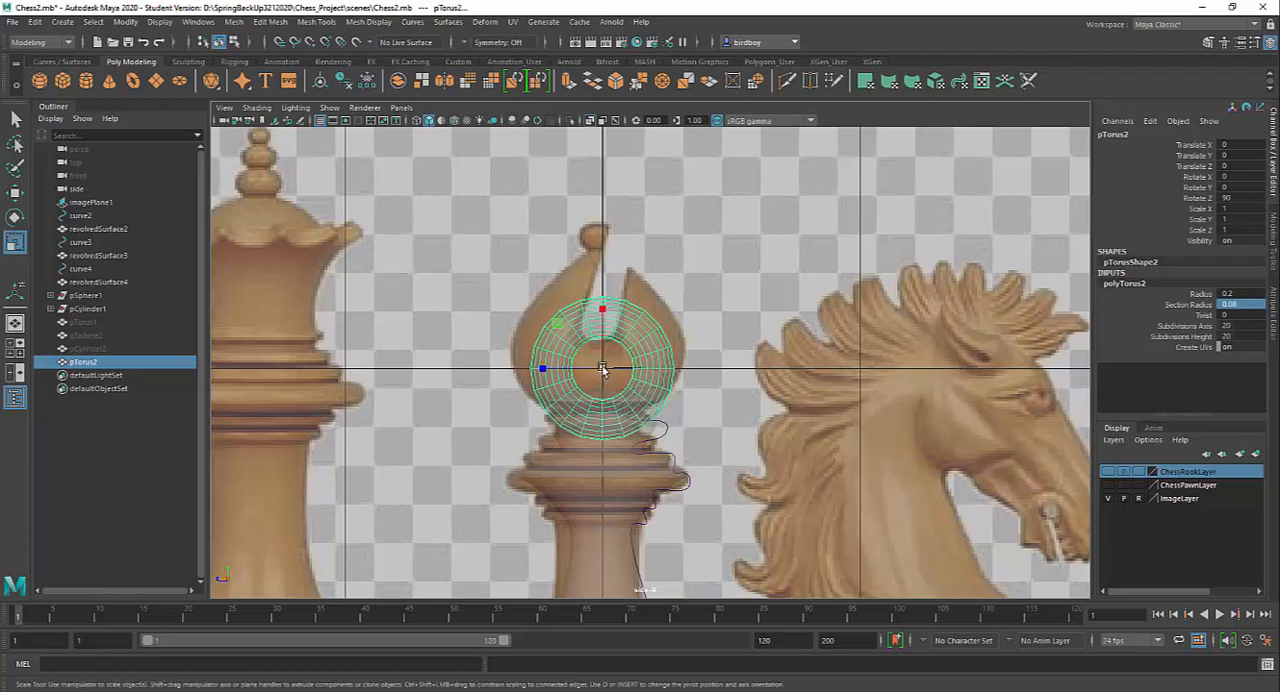
left_click_drag(602, 366, 620, 373)
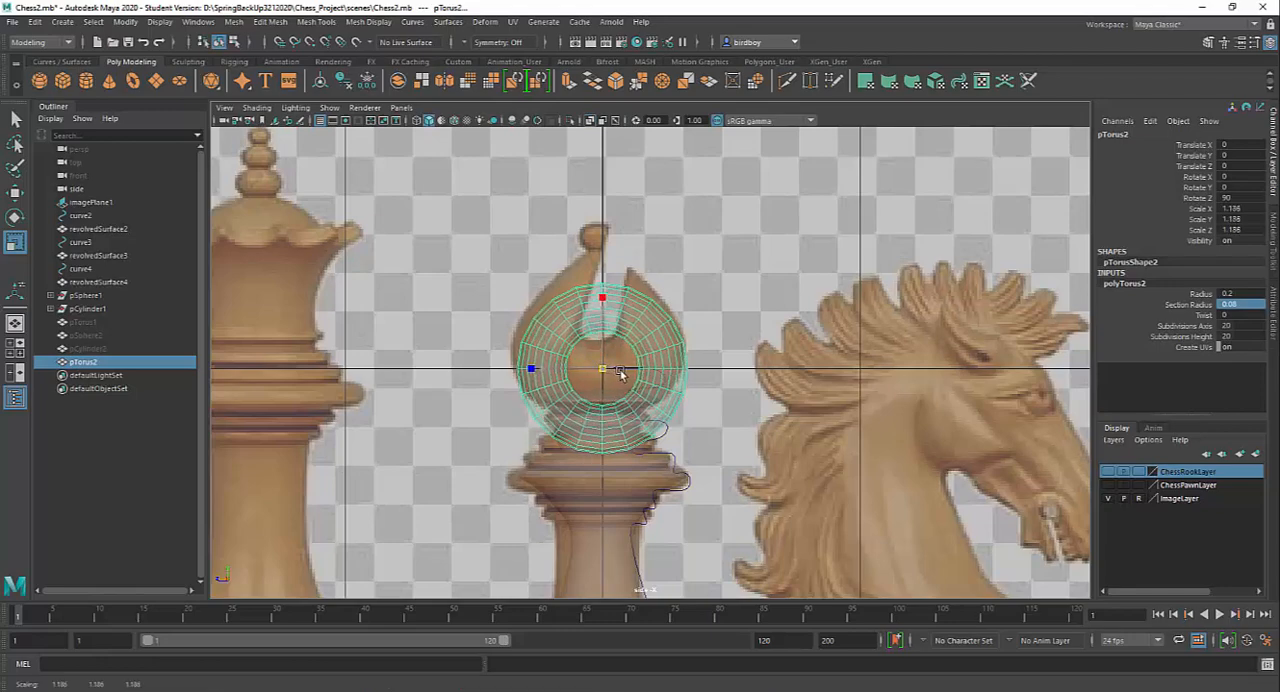
key("w")
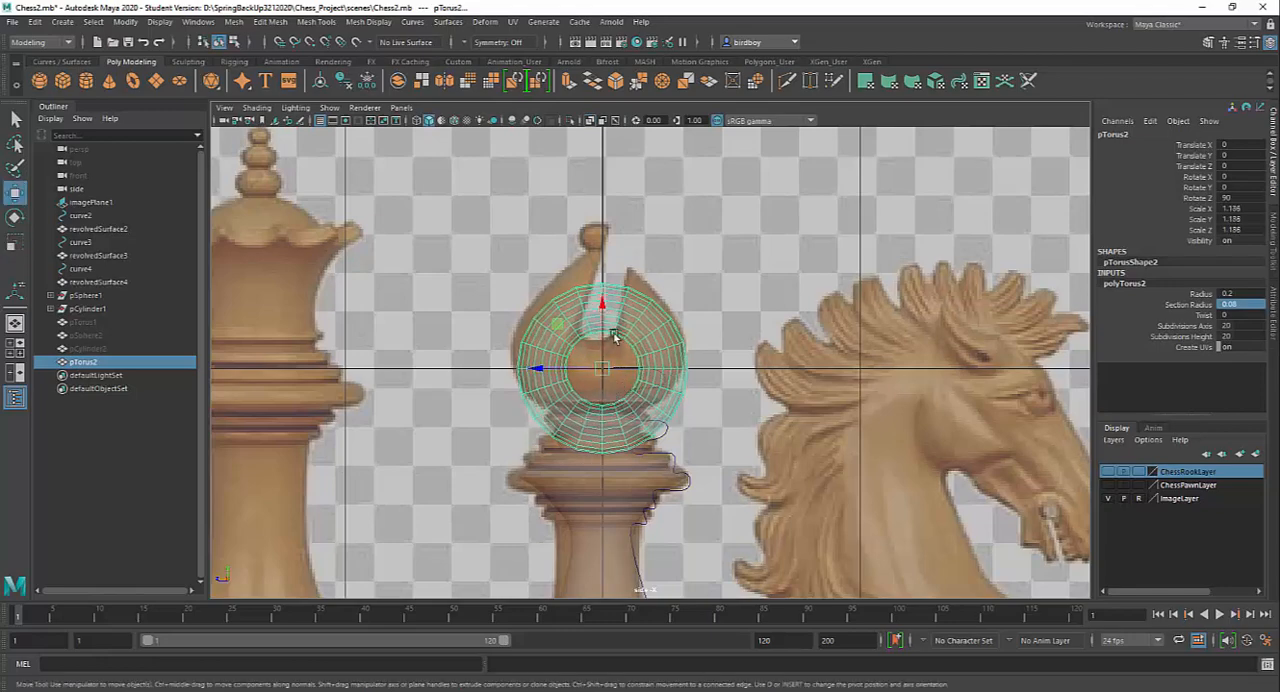
left_click_drag(607, 310, 611, 282)
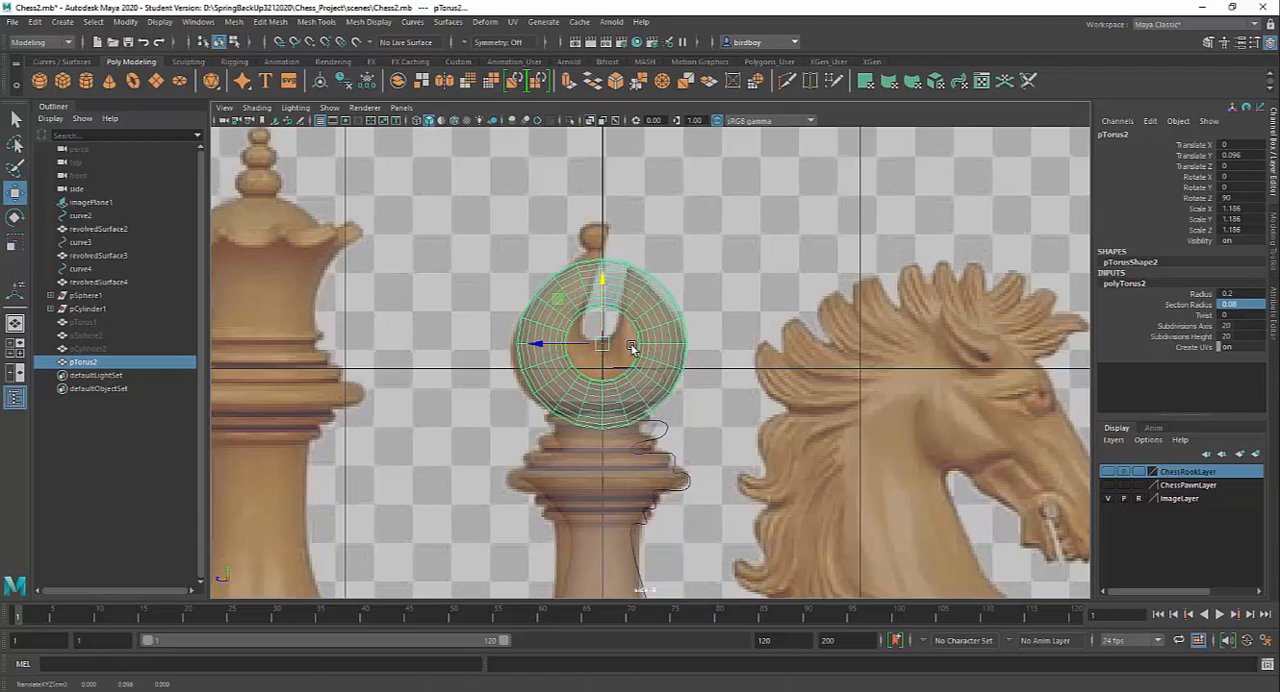
Delete the four adjacent face loops across the top of the torus, two on each side of its centre line
scroll(620, 340, "up", 5)
scroll(692, 376, "up", 3)
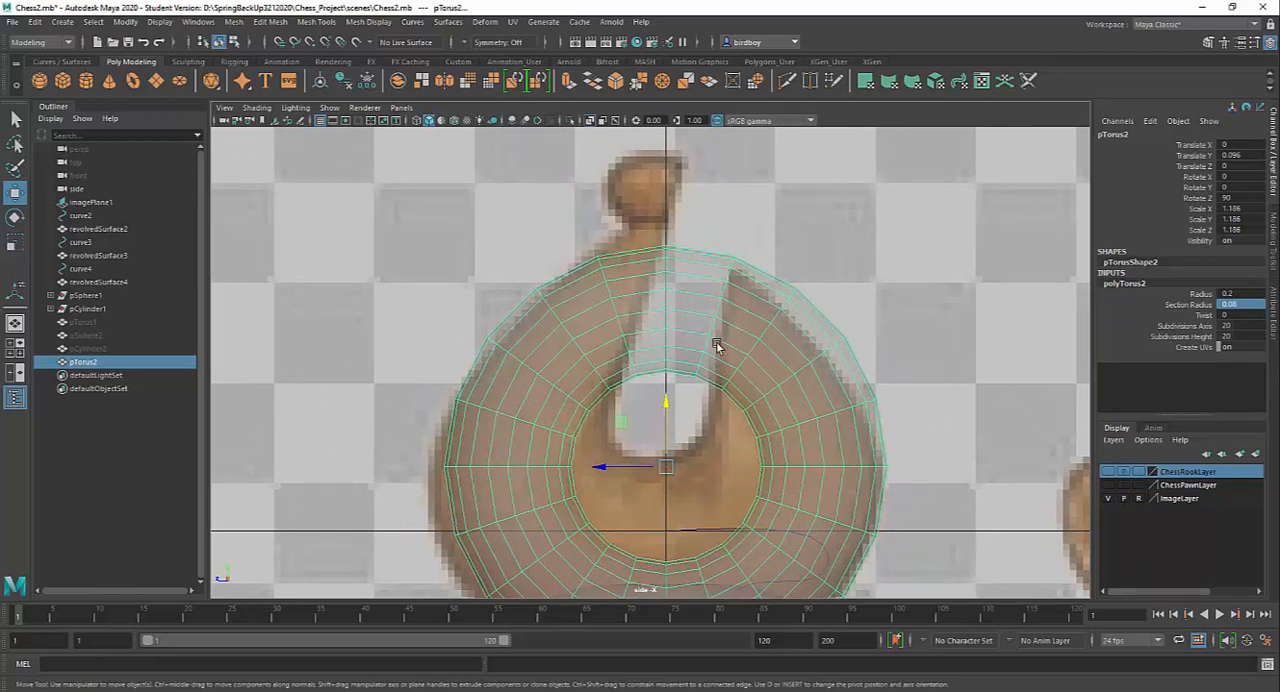
right_click(606, 322)
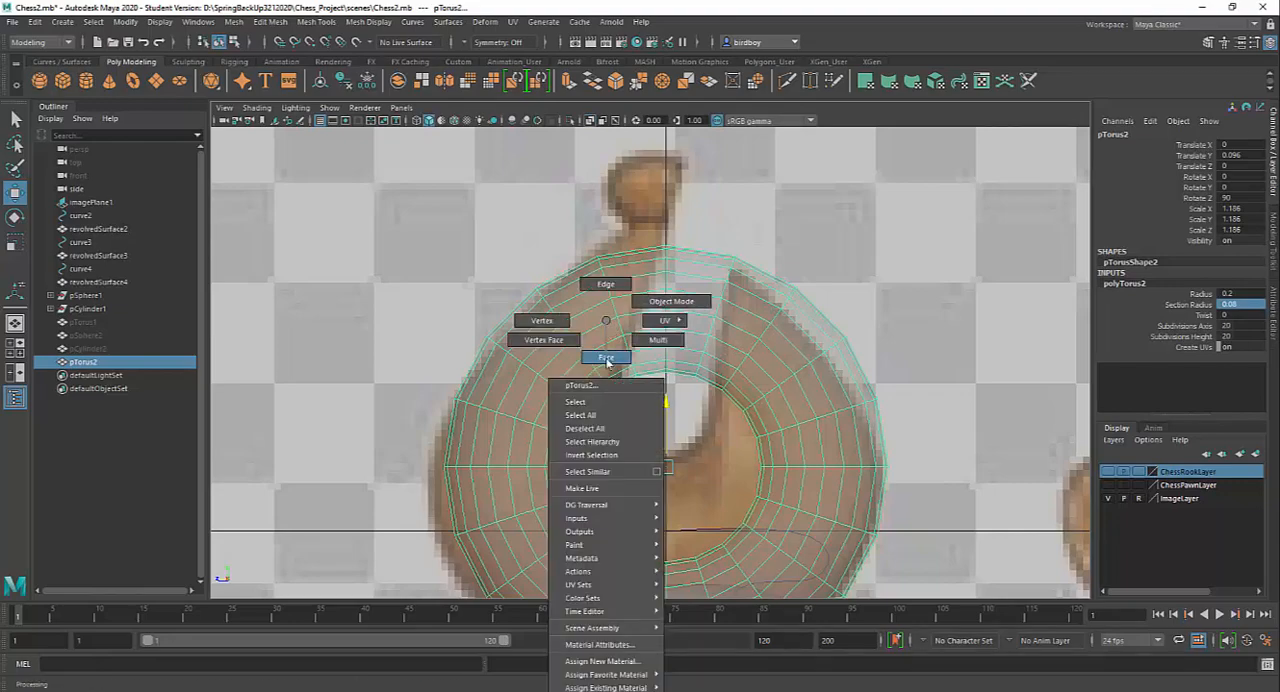
left_click(606, 357)
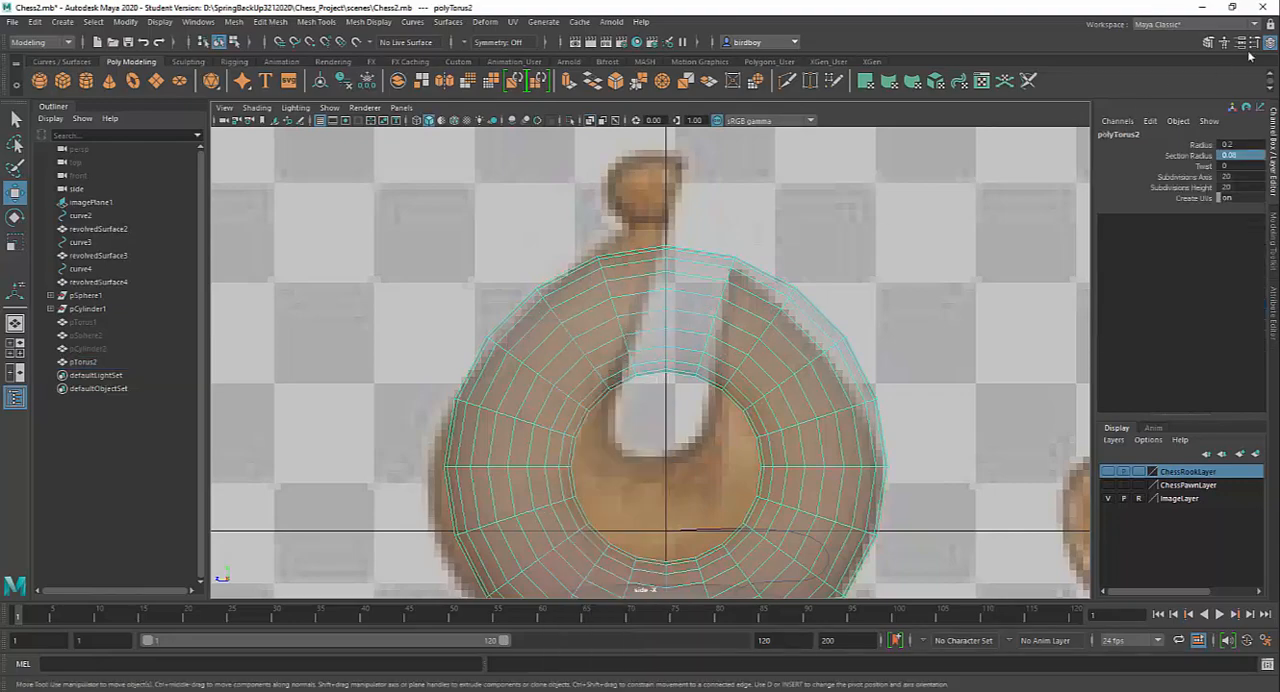
left_click(1207, 43)
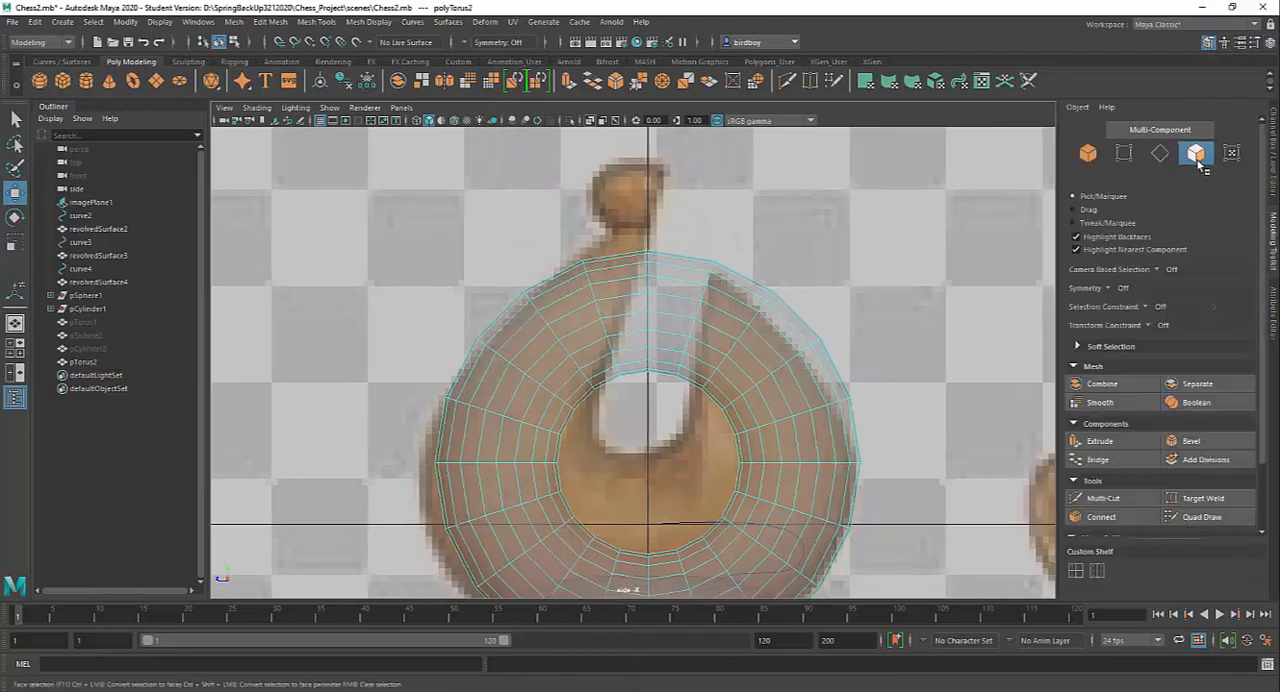
left_click(565, 288)
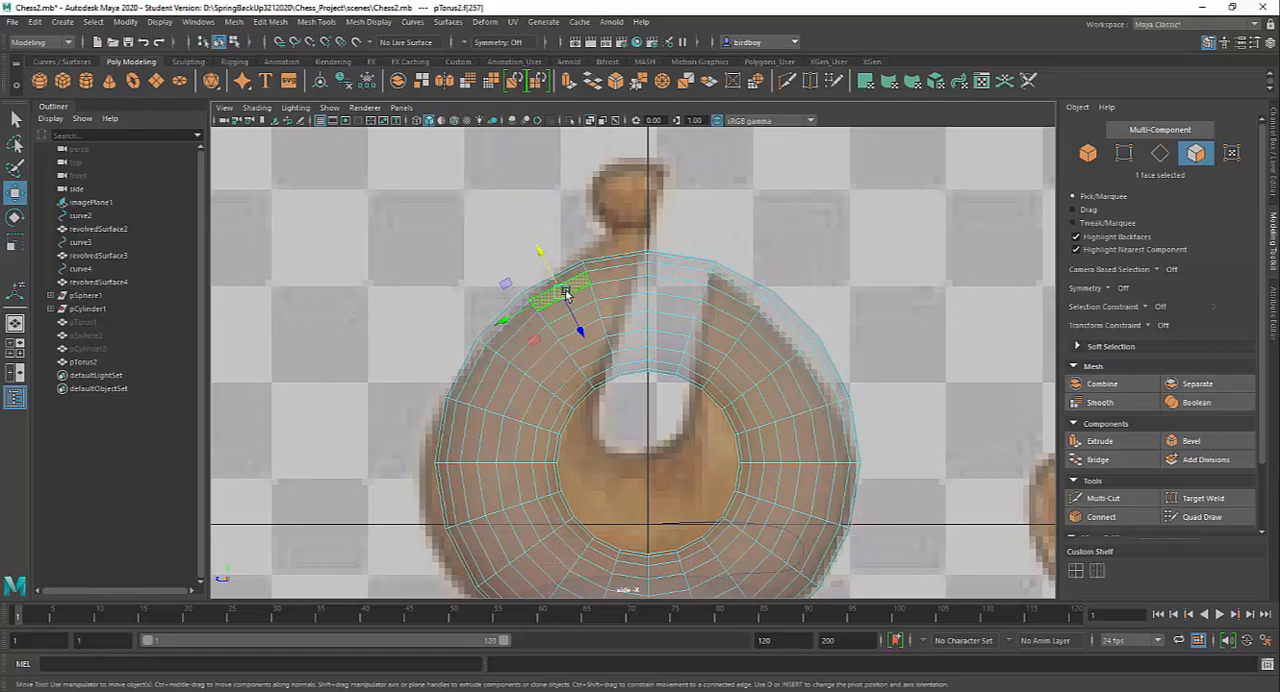
left_click(15, 119)
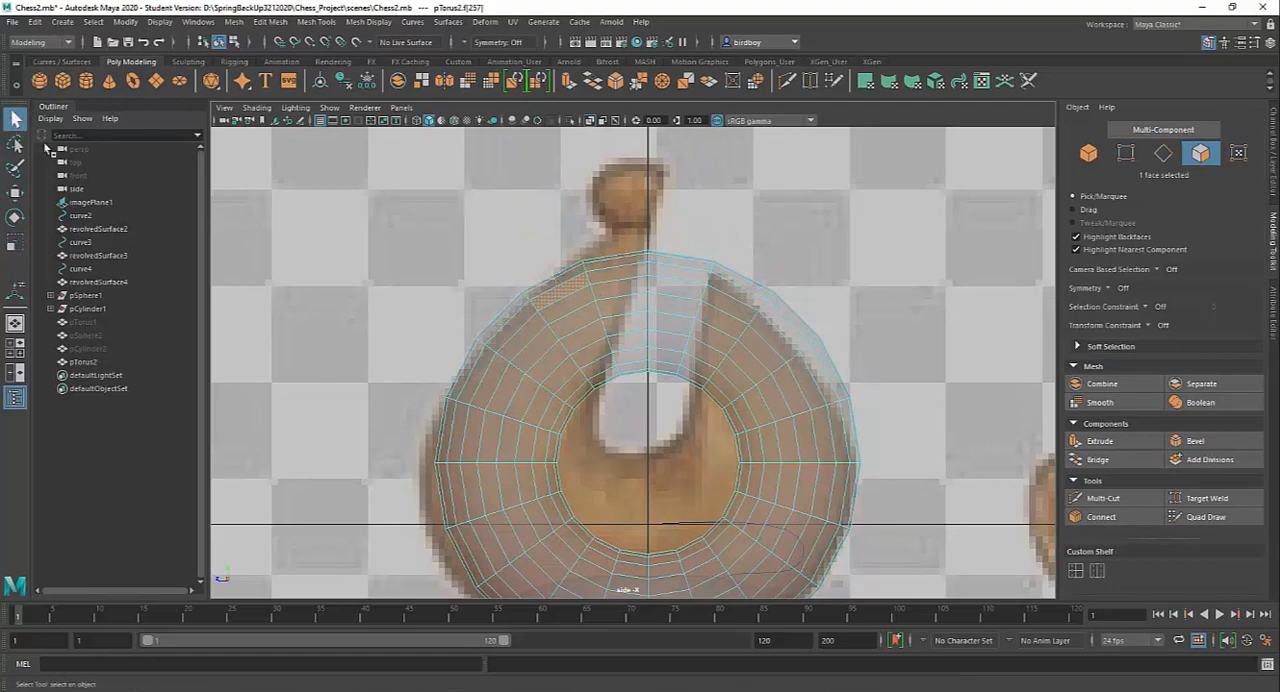
double_click(576, 306, "shift")
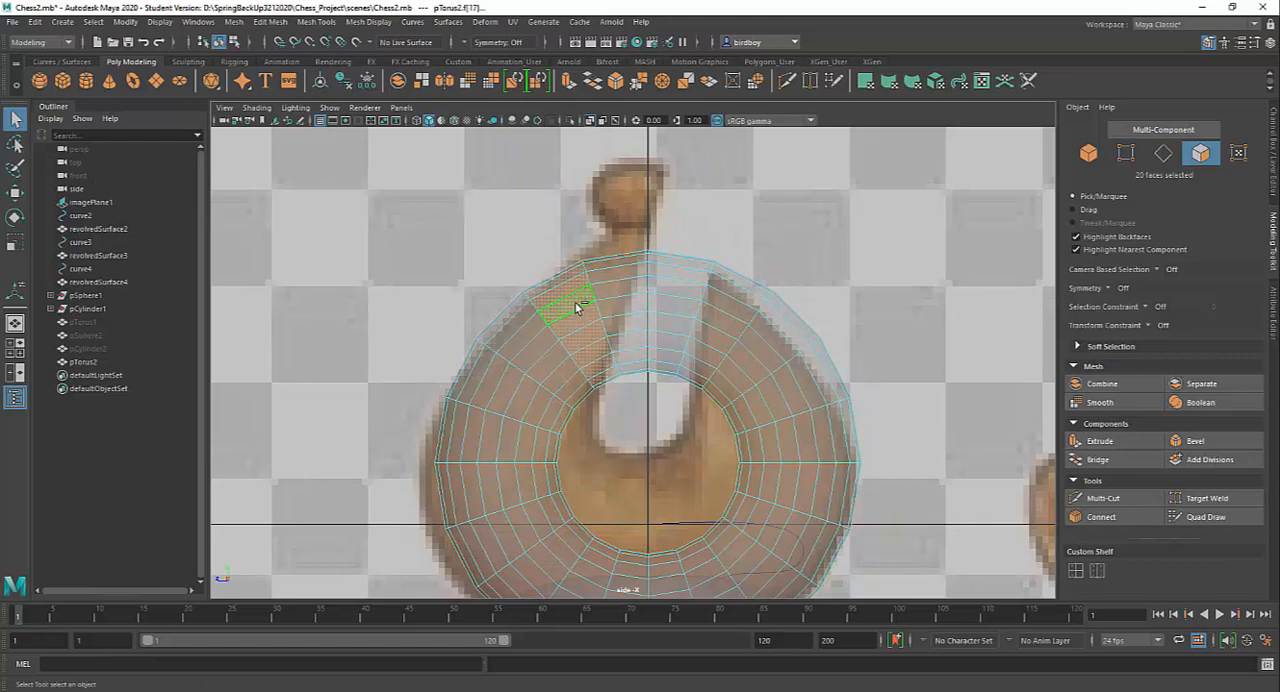
left_click(627, 276, "shift")
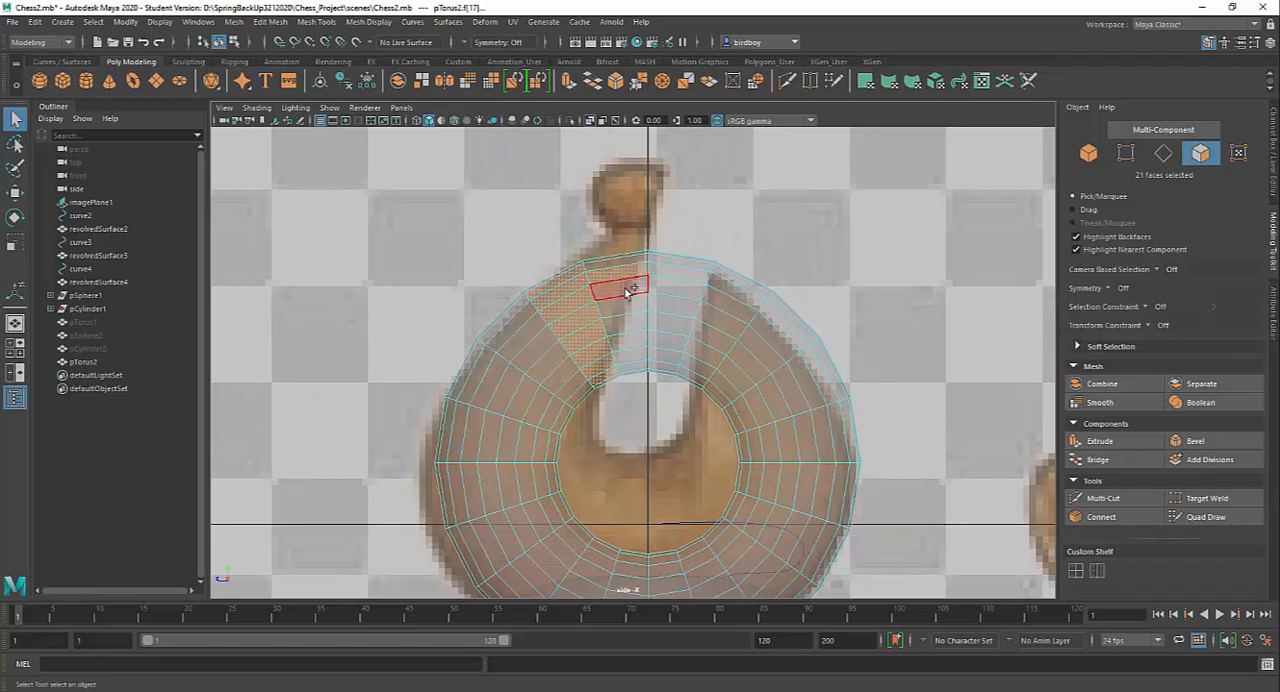
double_click(625, 288, "shift")
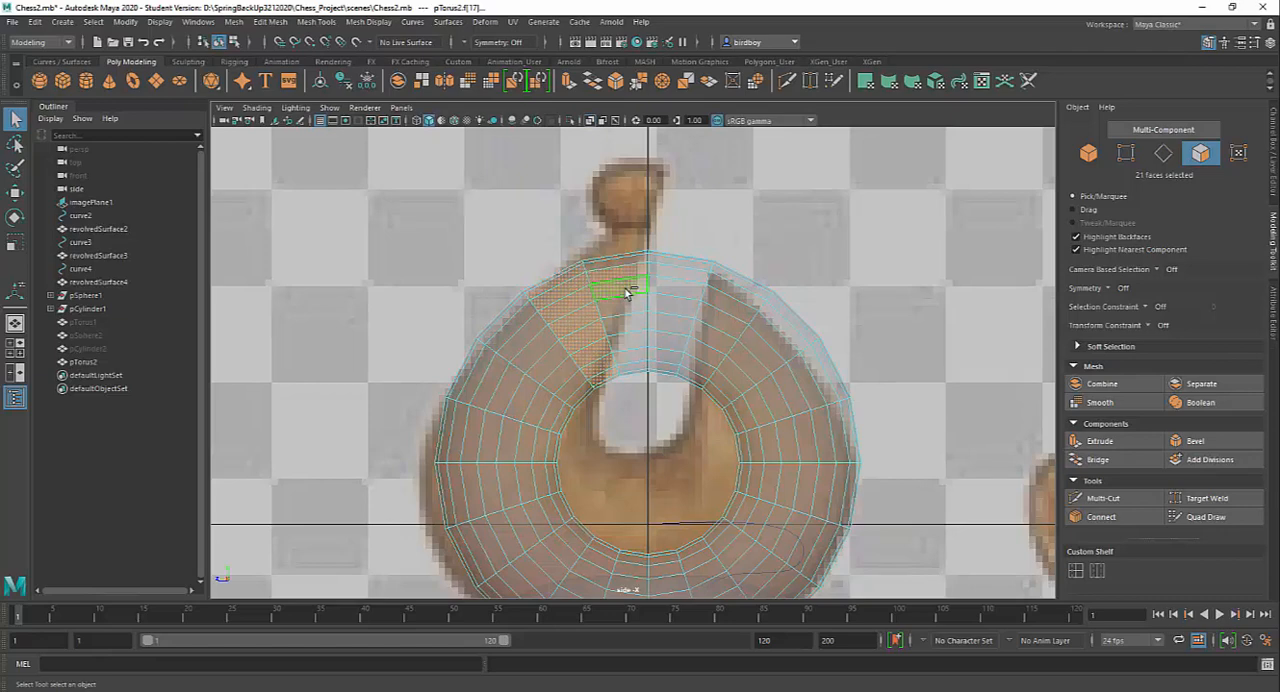
double_click(678, 291, "shift")
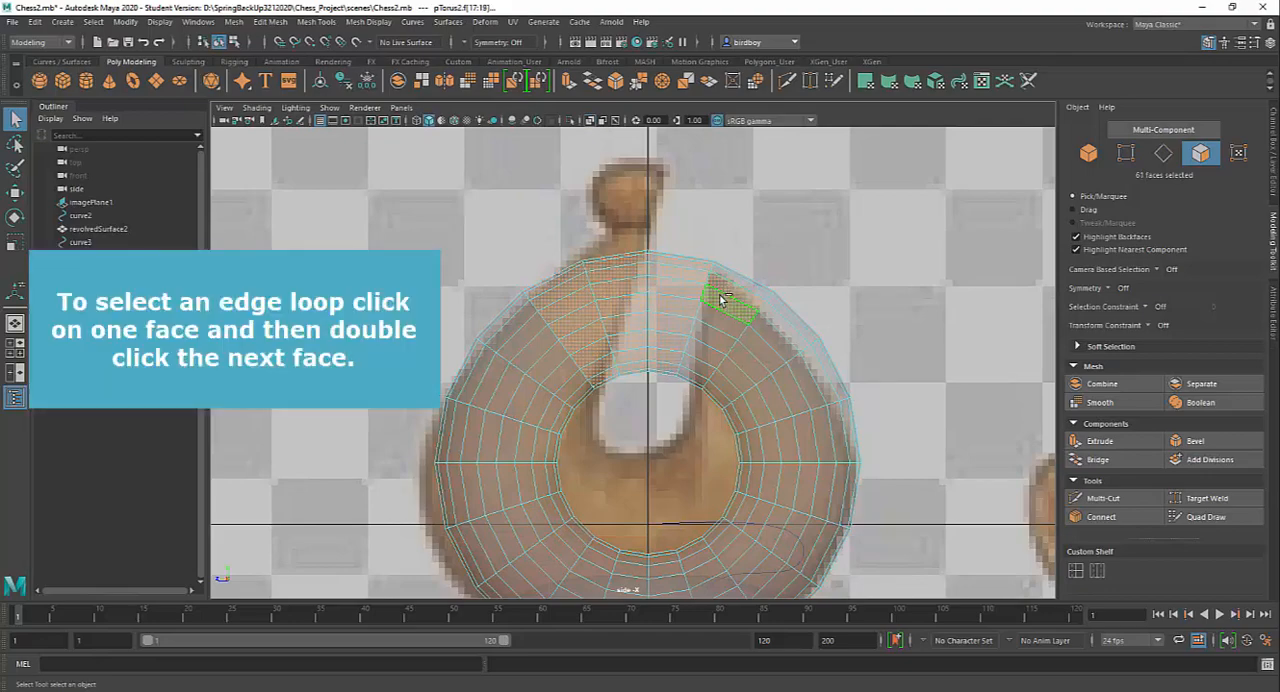
double_click(725, 292, "shift")
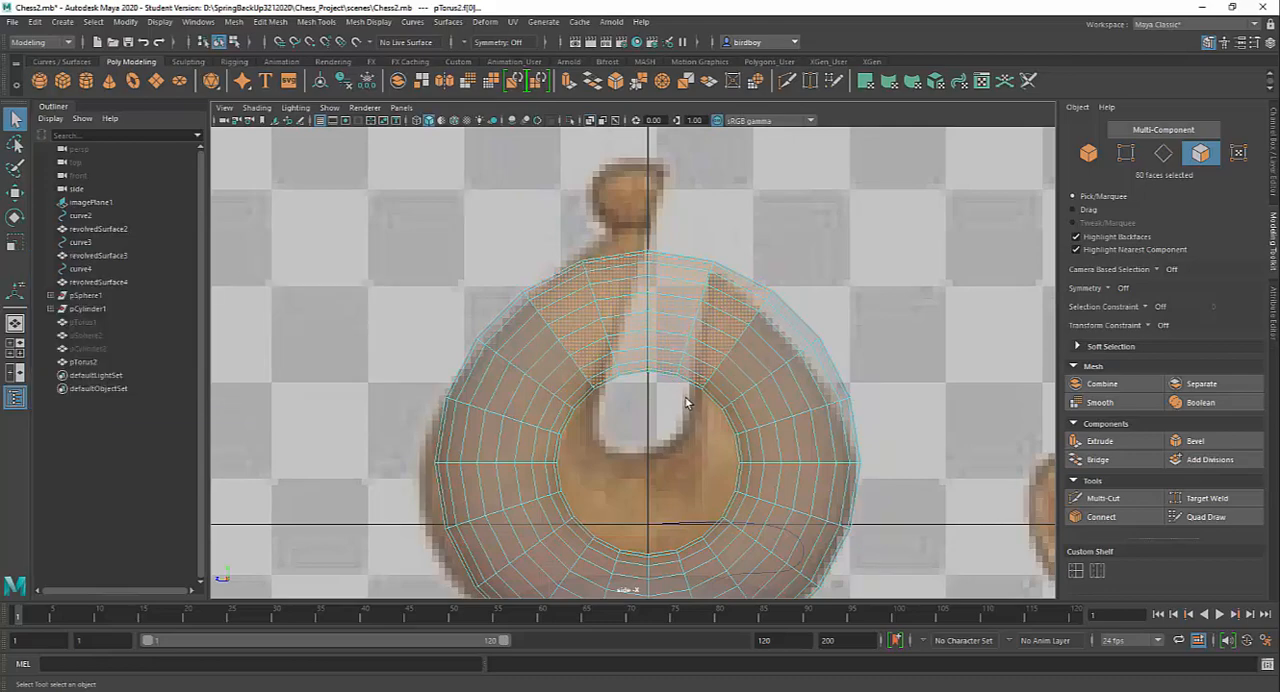
key("space")
key("space")
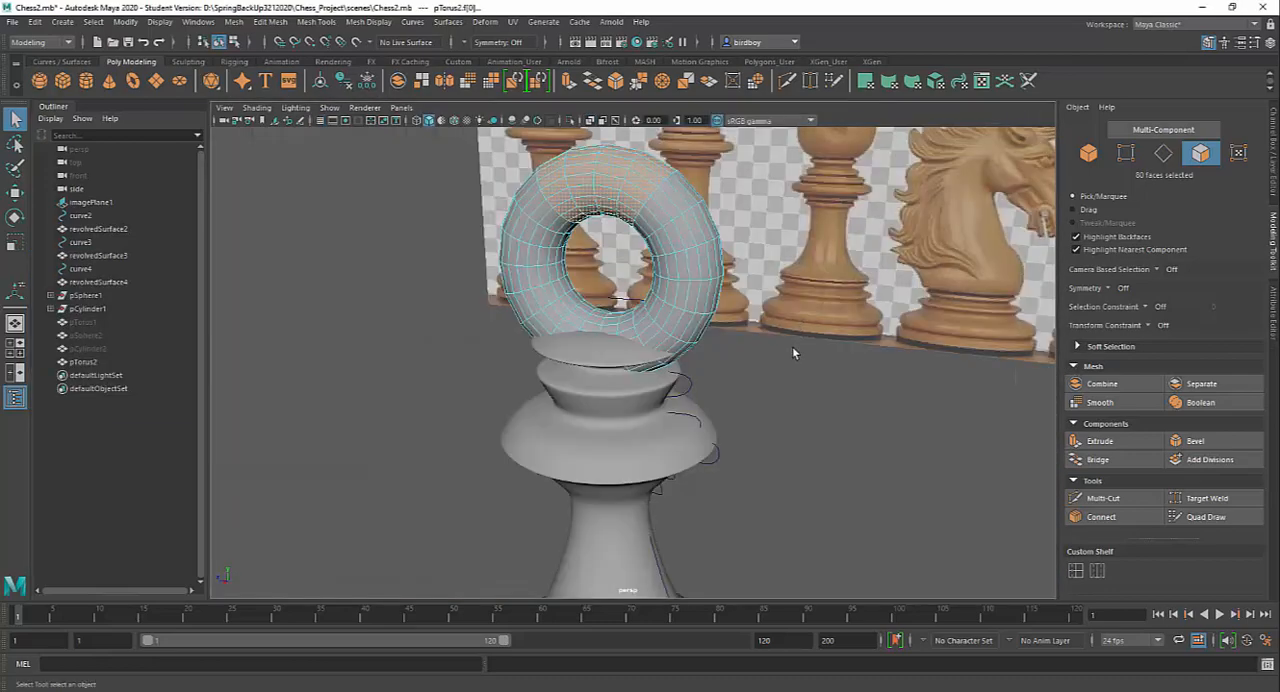
left_click_drag(824, 347, 851, 347, "alt")
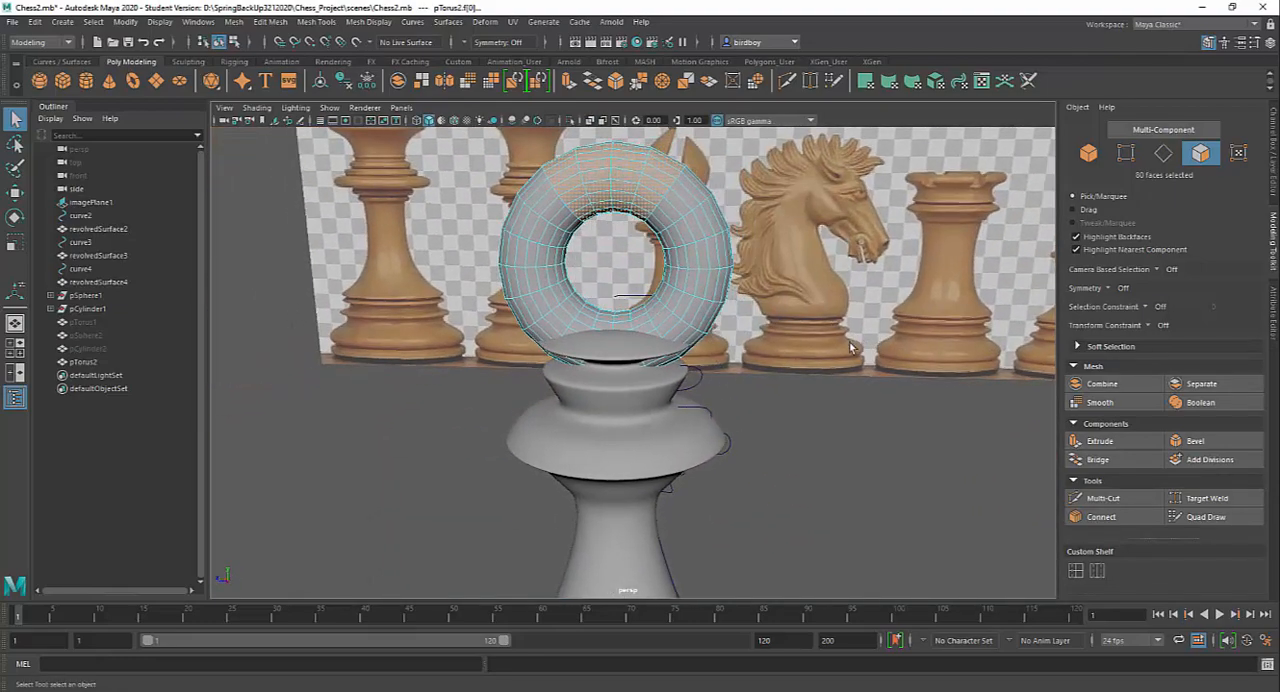
key("Delete")
Close both open ends of the cut torus by applying Fill Hole to each end's border edge loop
middle_click_drag(785, 282, 860, 425, "alt")
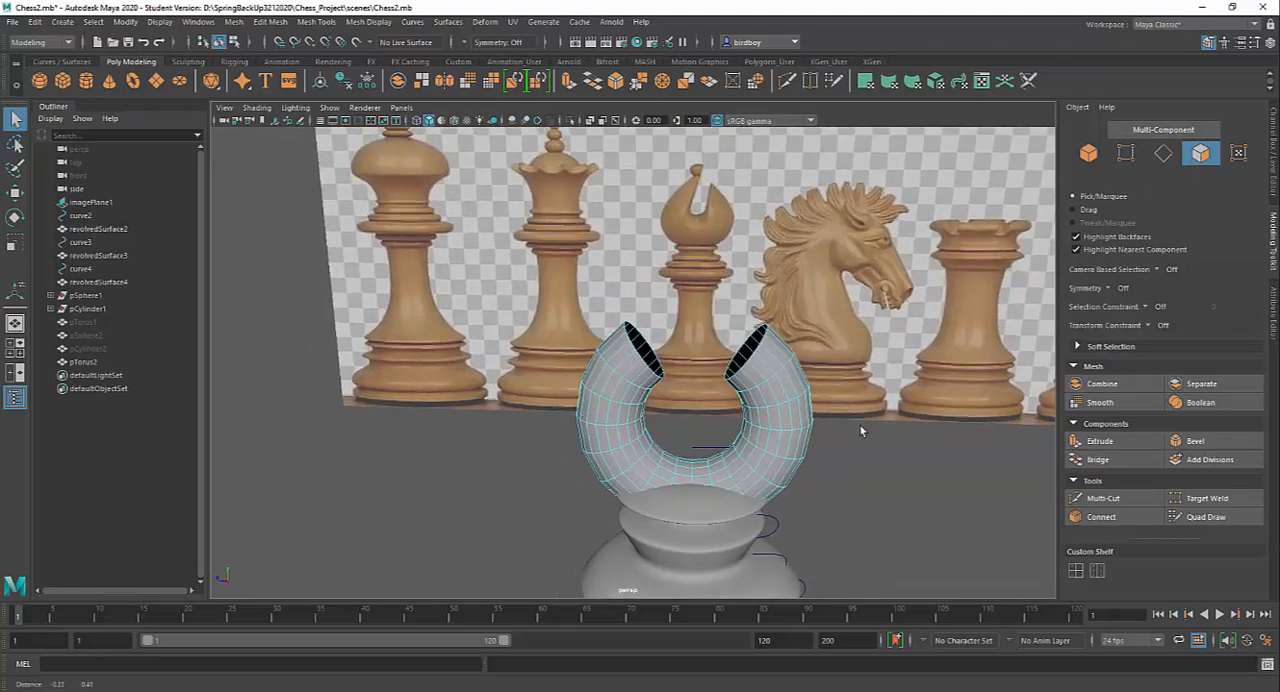
right_click_drag(860, 425, 880, 556, "alt")
left_click_drag(842, 440, 713, 406, "alt")
right_click_drag(713, 406, 807, 510, "alt")
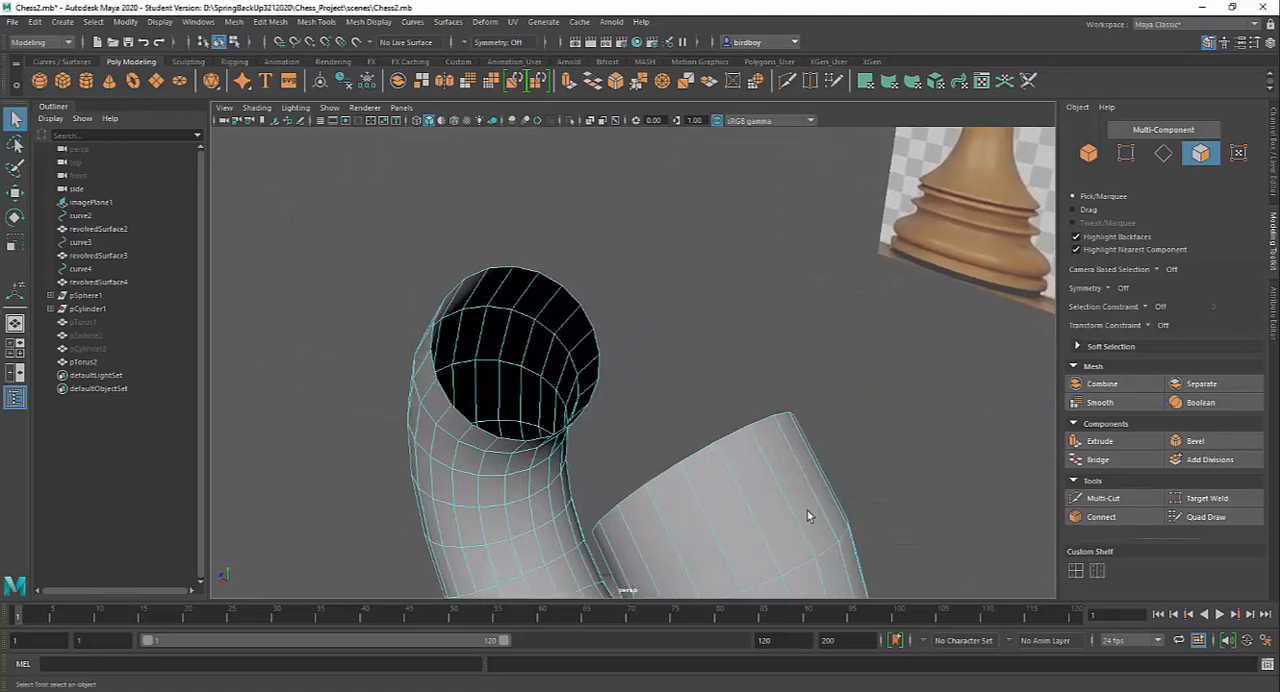
left_click_drag(807, 515, 671, 400, "alt")
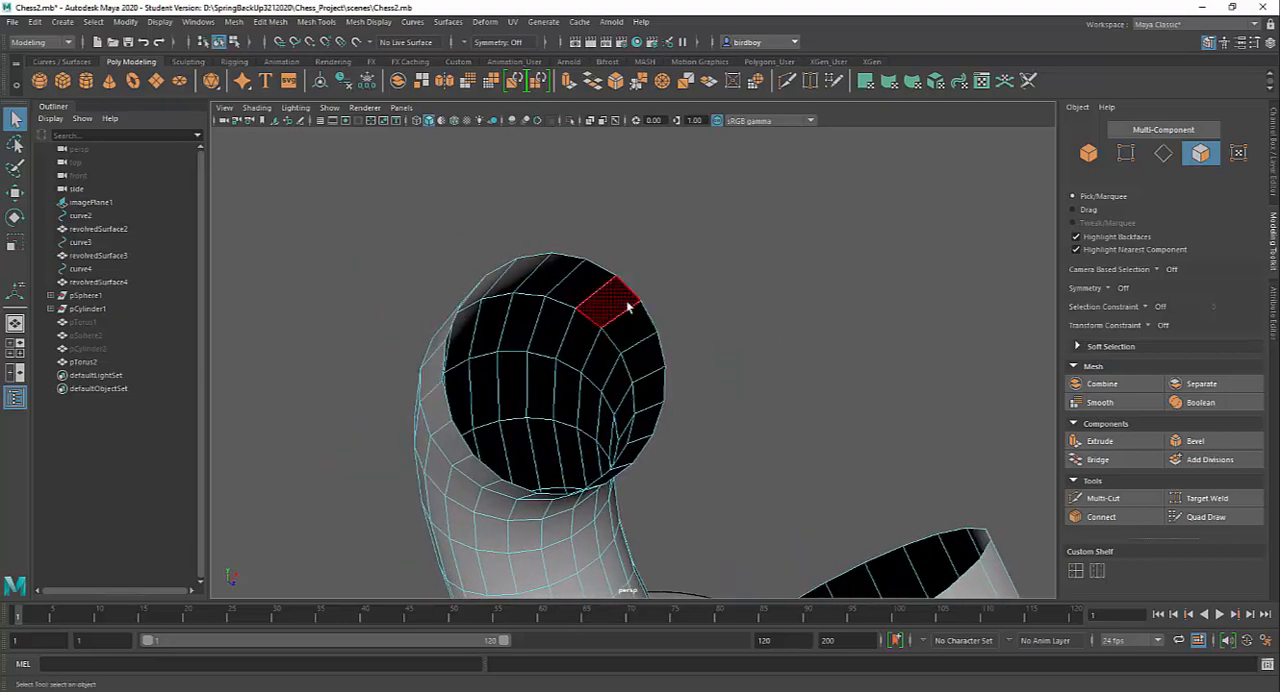
right_click_drag(630, 305, 640, 268)
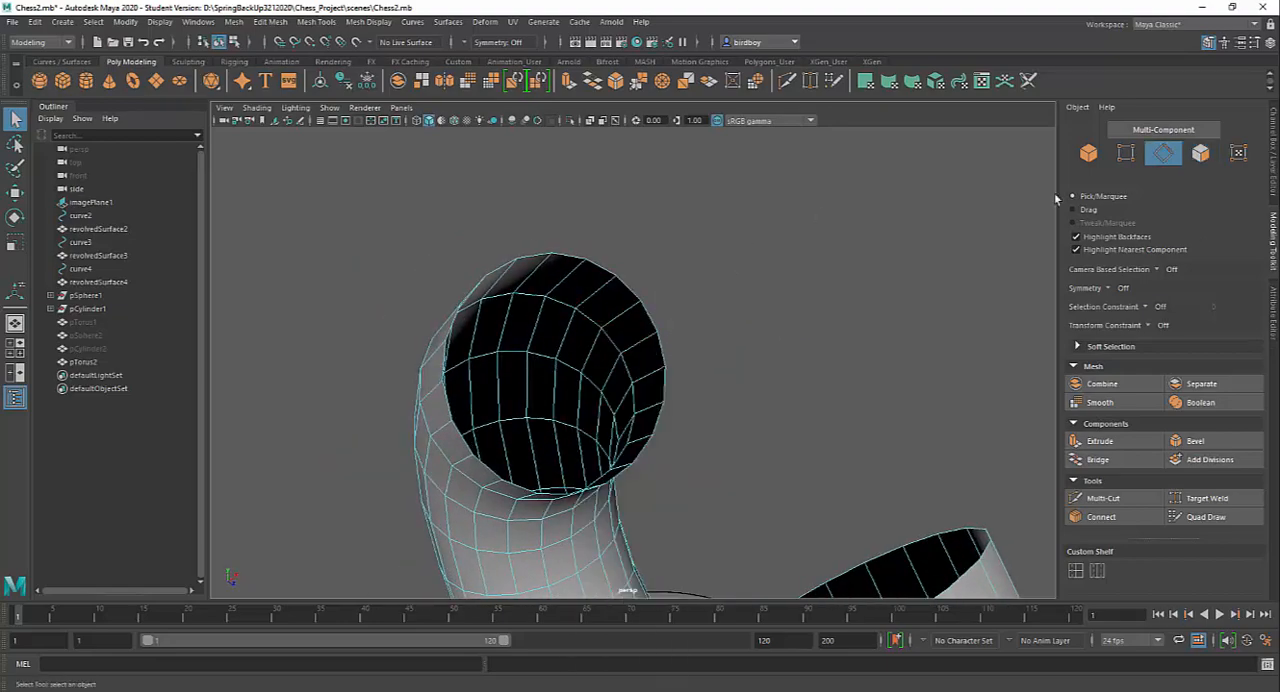
double_click(628, 290)
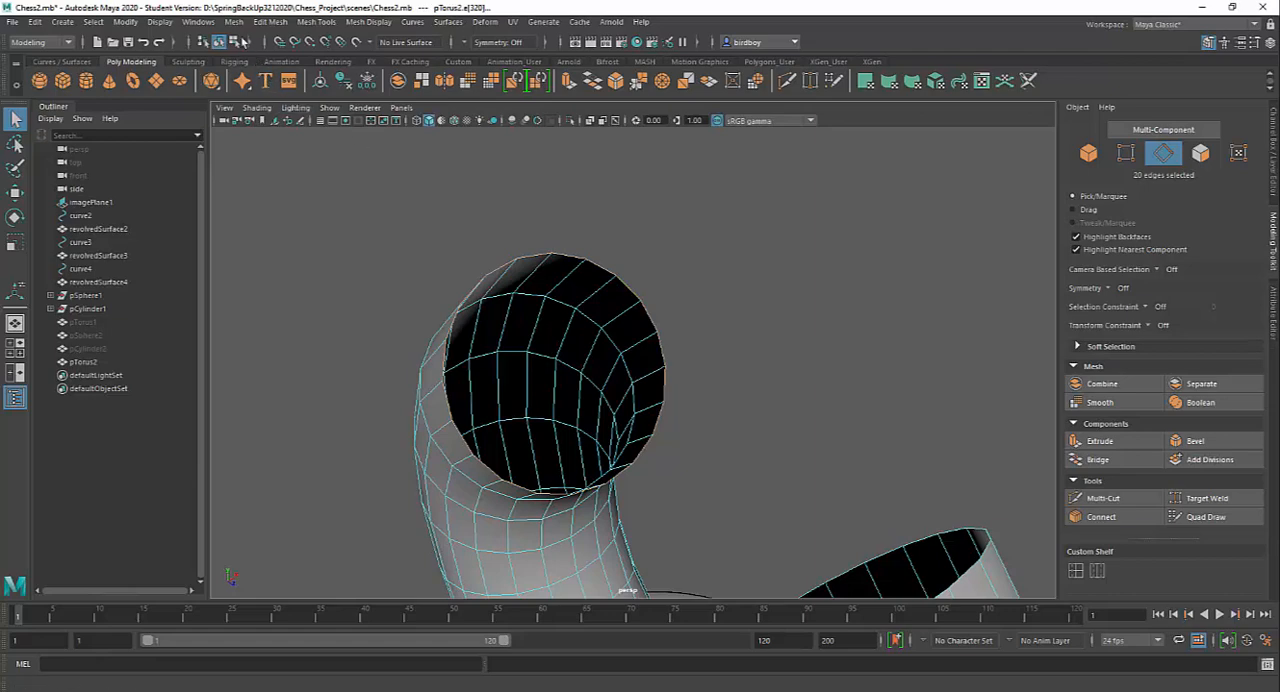
left_click(233, 22)
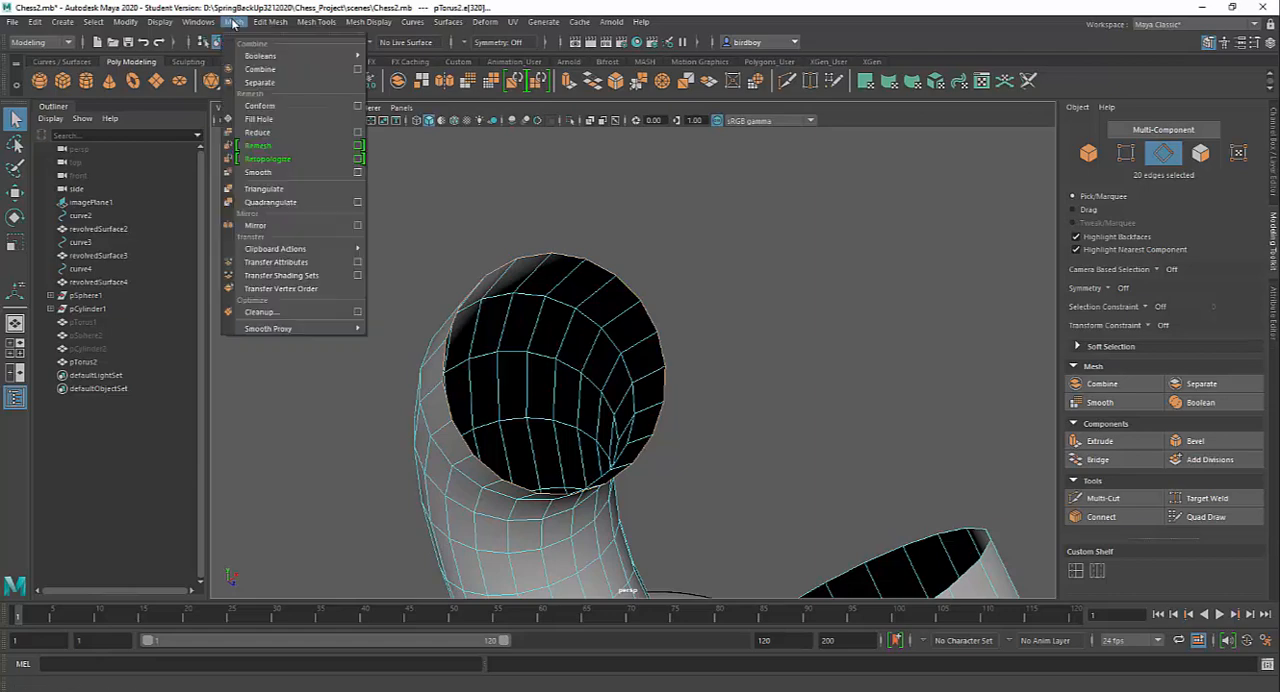
left_click(262, 119)
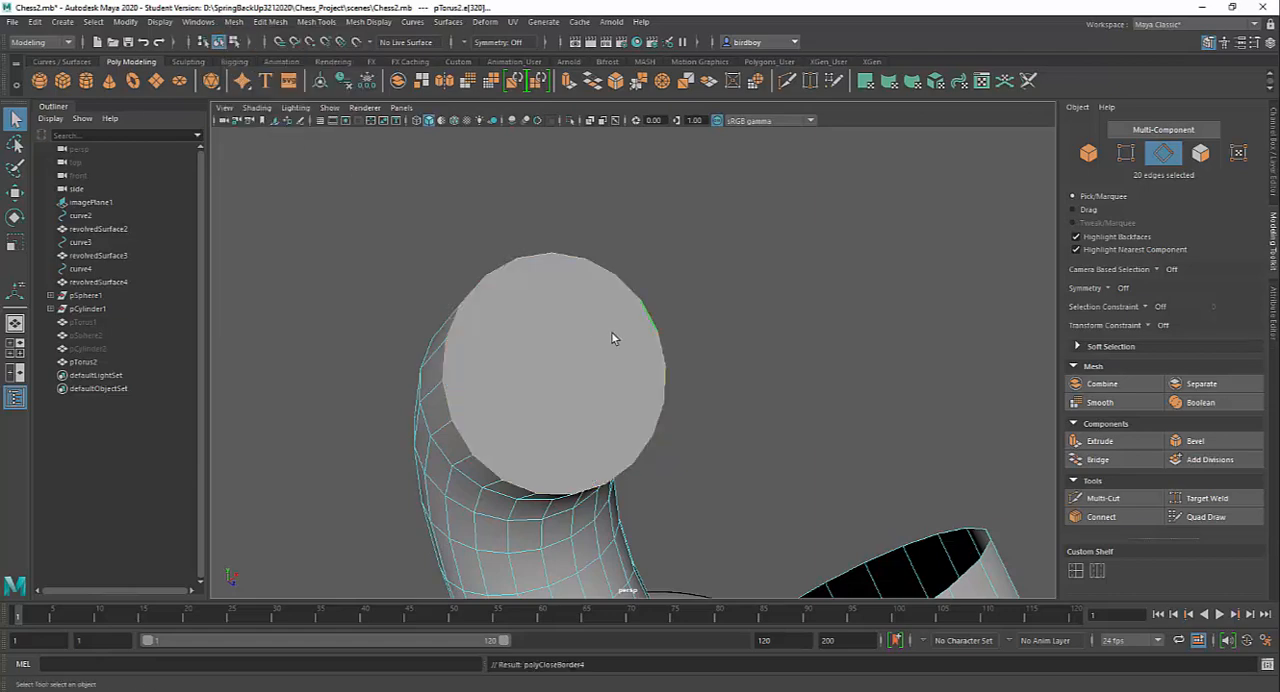
left_click_drag(652, 463, 804, 435, "alt")
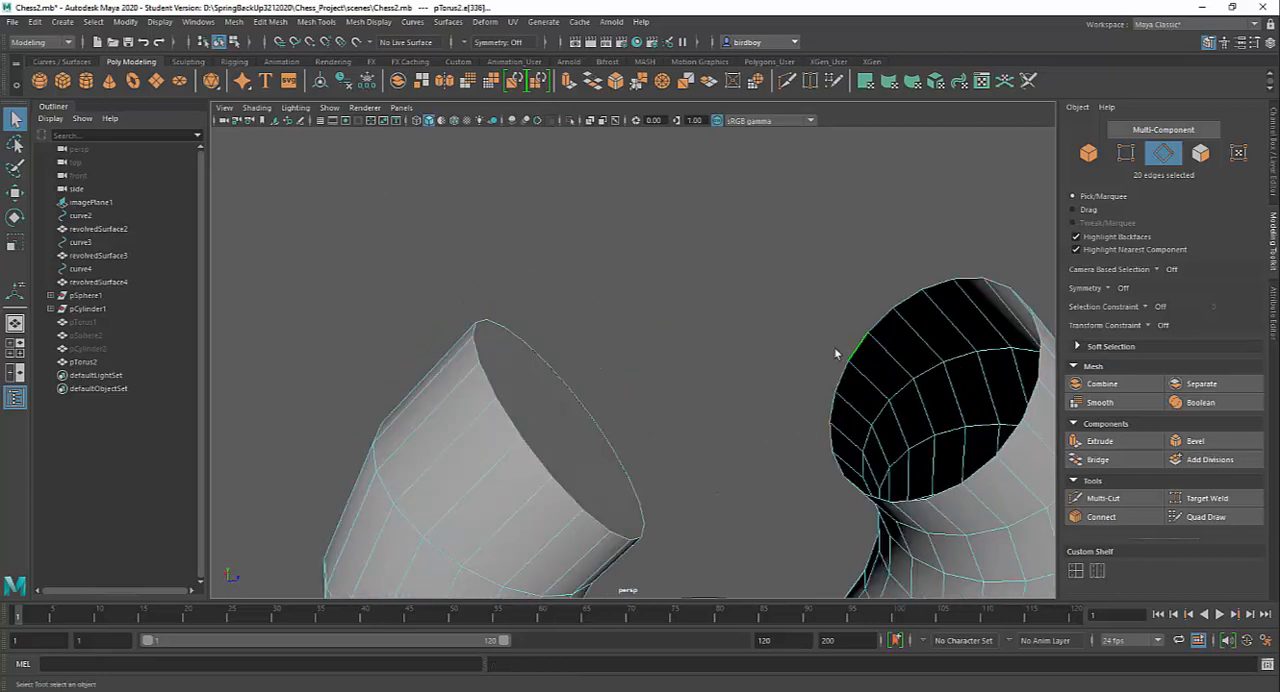
key("g")
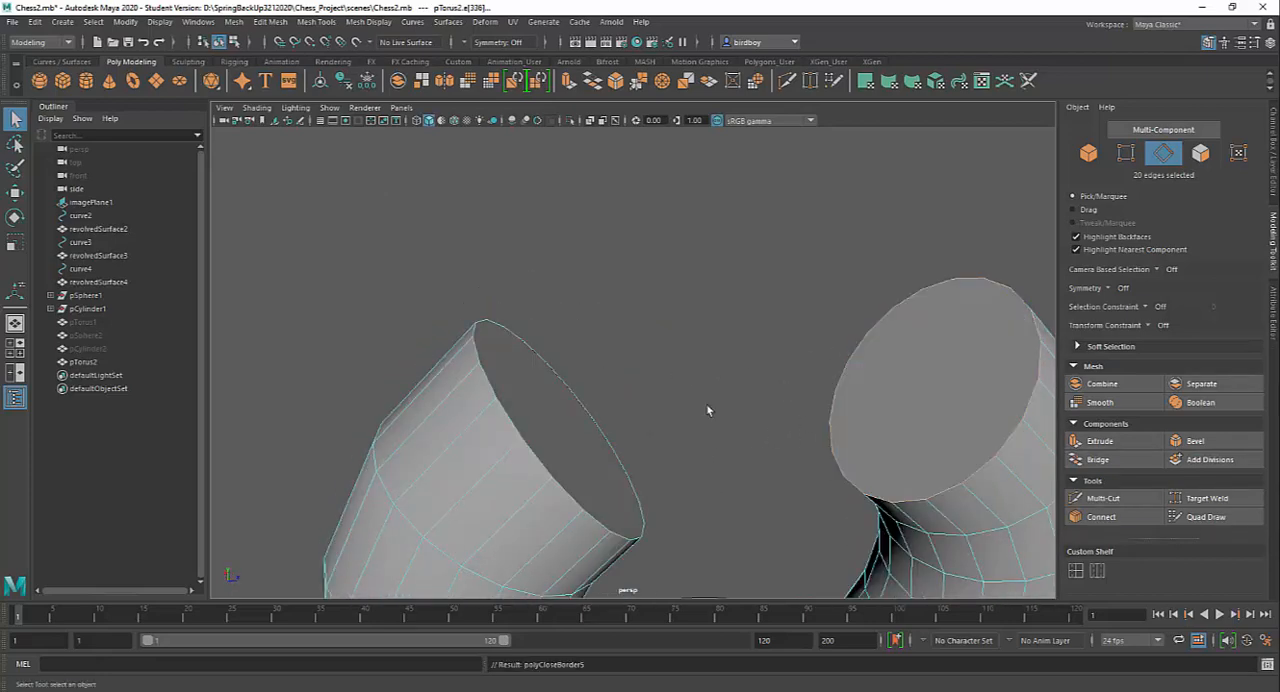
Use Multi-Cut to cut a straight edge across one of the torus's end caps, joining two opposite rim vertices in its upper part
middle_click_drag(737, 468, 680, 350, "alt")
left_click_drag(680, 350, 535, 365, "alt")
left_click_drag(677, 383, 797, 494, "alt")
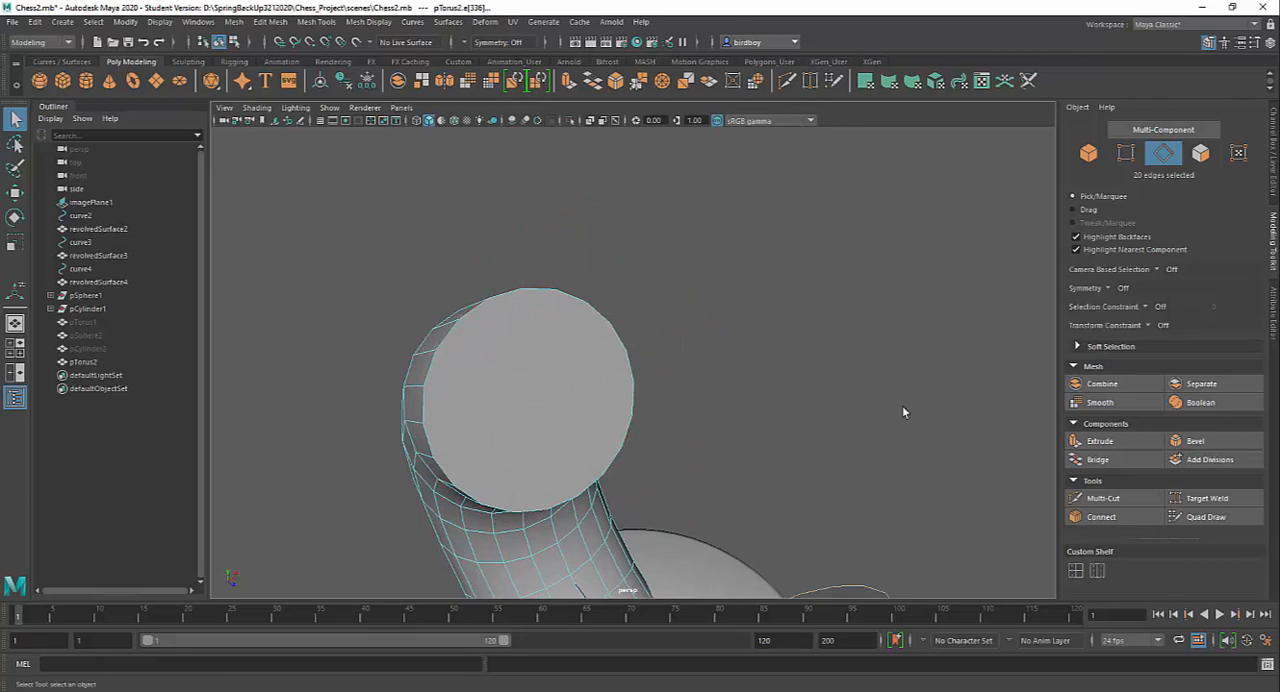
left_click_drag(500, 352, 443, 375, "alt")
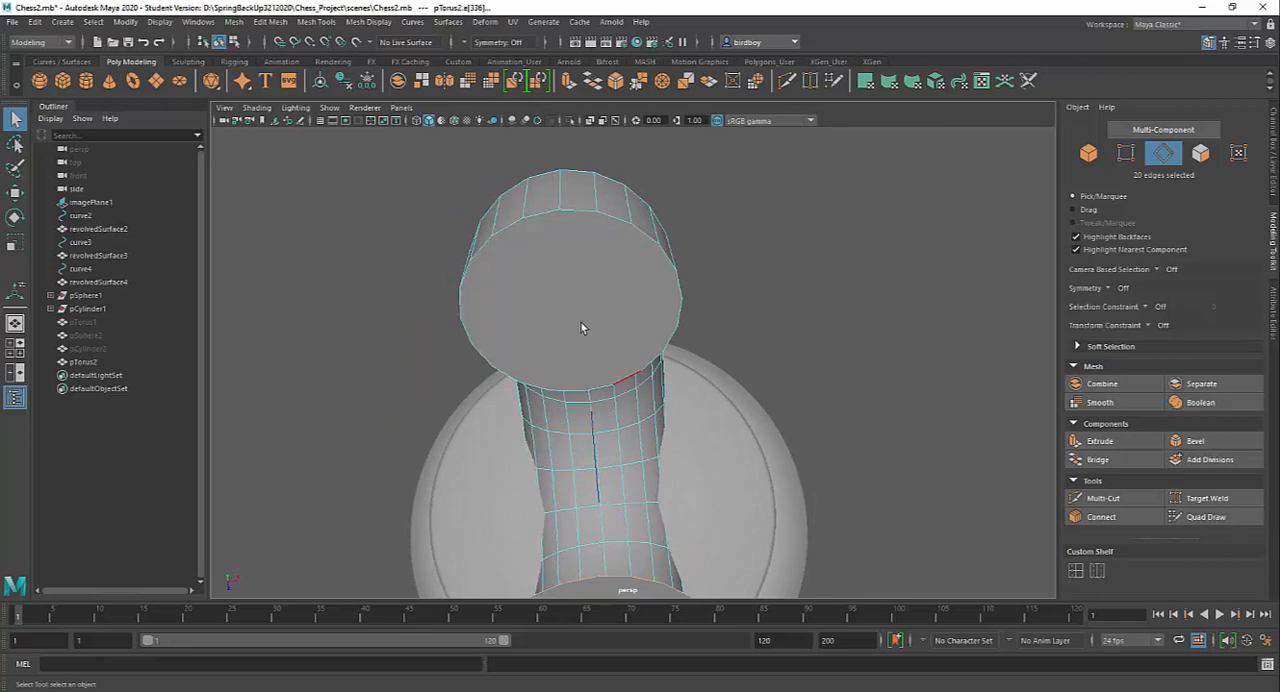
left_click_drag(784, 374, 850, 351, "alt")
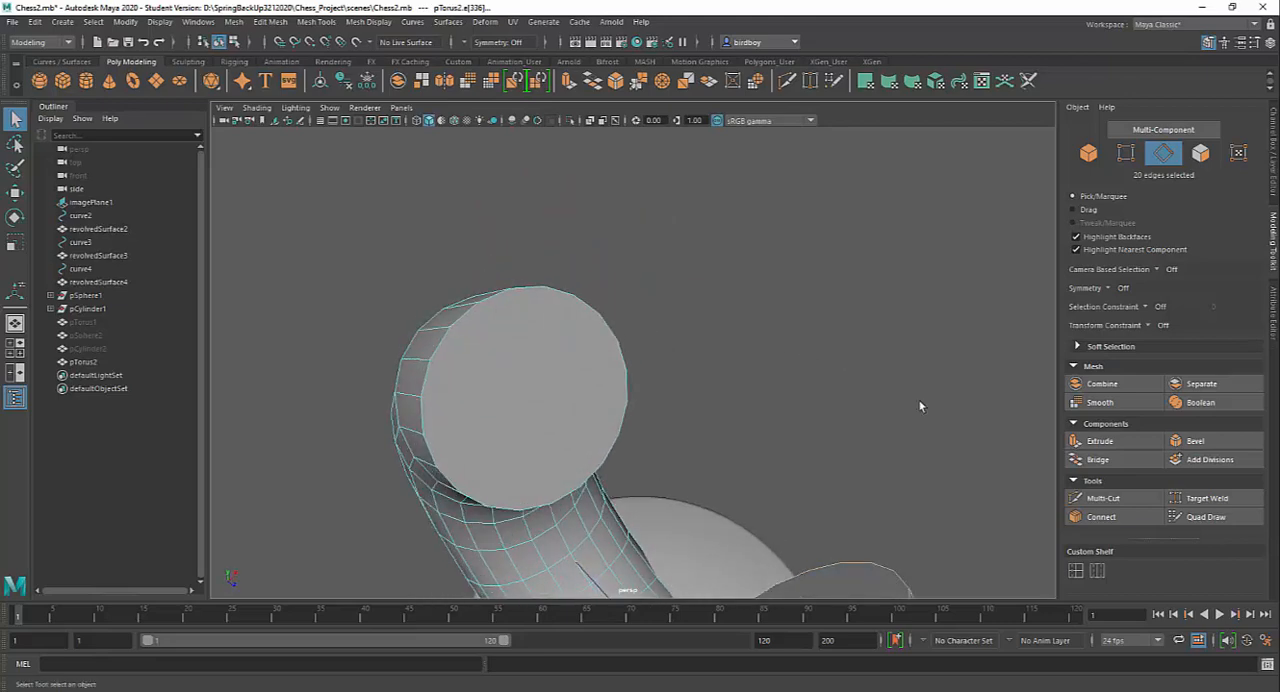
left_click(1116, 497)
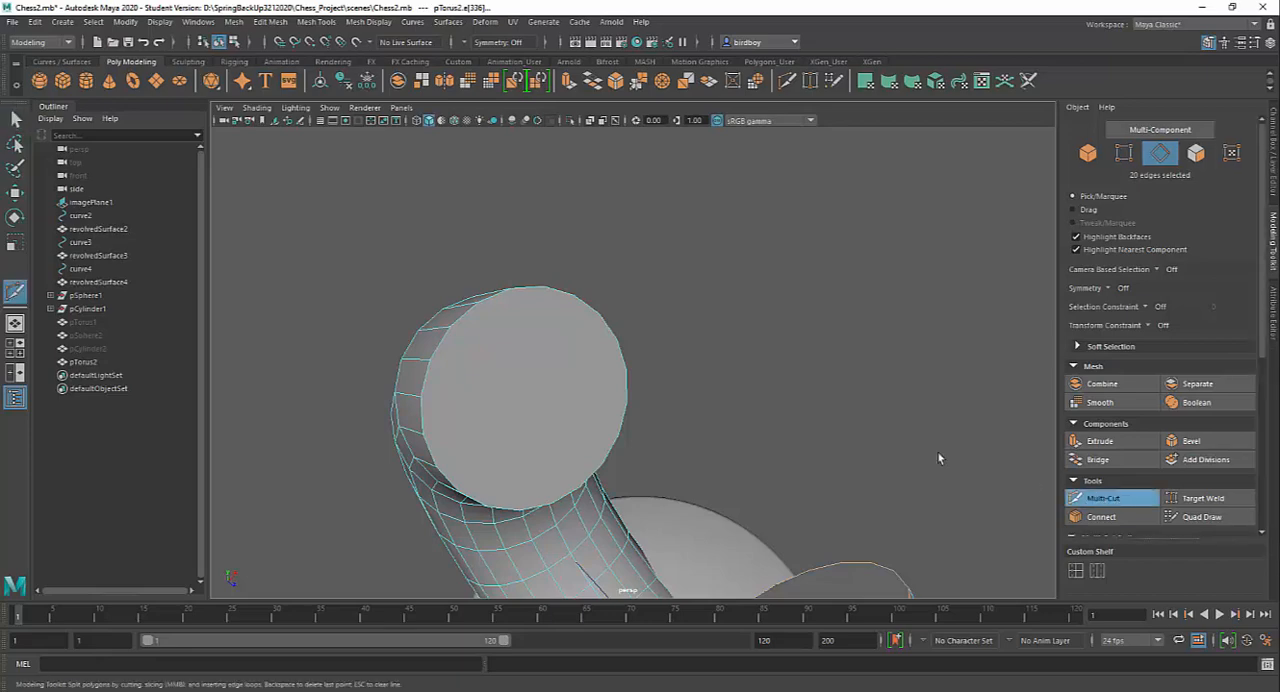
left_click_drag(804, 410, 772, 410, "alt")
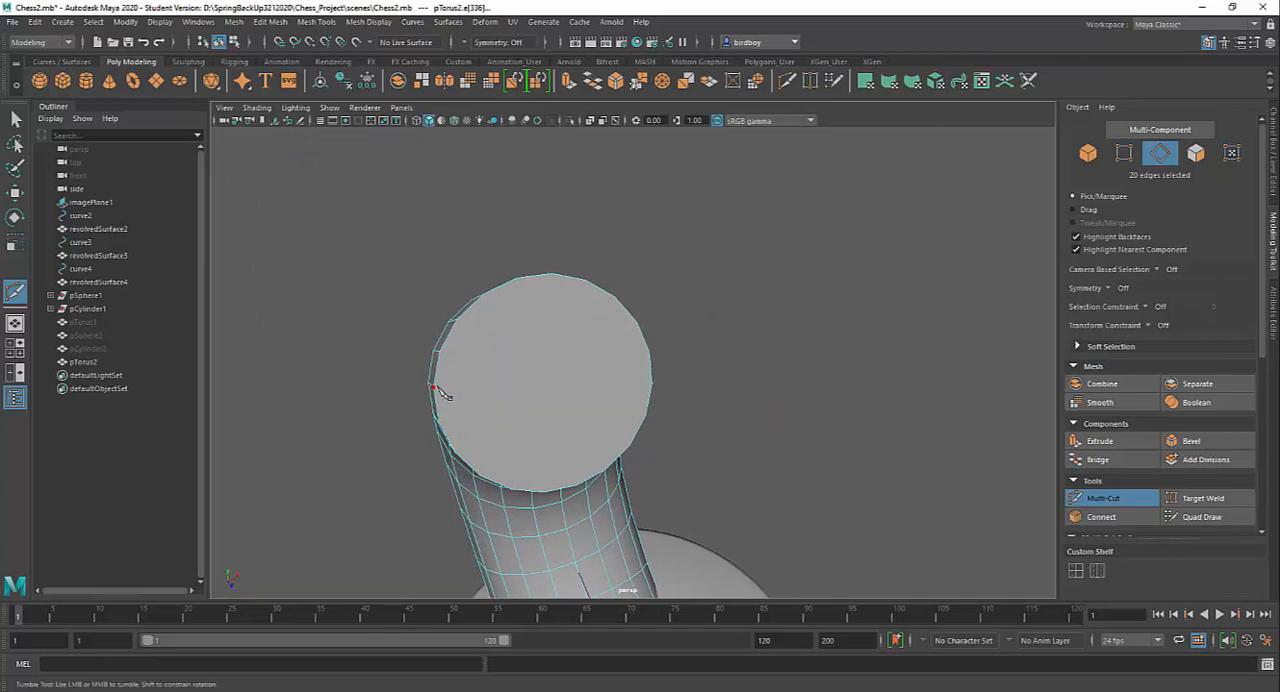
mouse_move(486, 386)
left_mouse_down("alt")
mouse_move(537, 366)
mouse_move(480, 391)
left_mouse_up("alt")
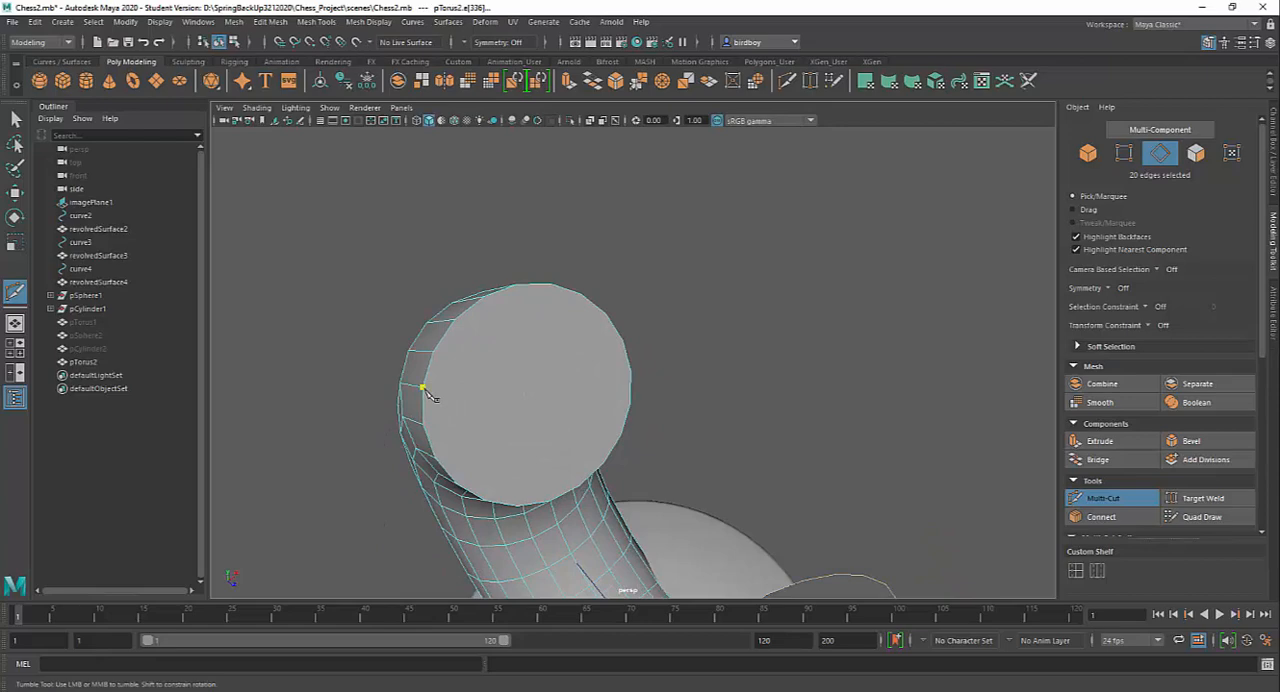
left_click_drag(549, 397, 614, 412, "alt")
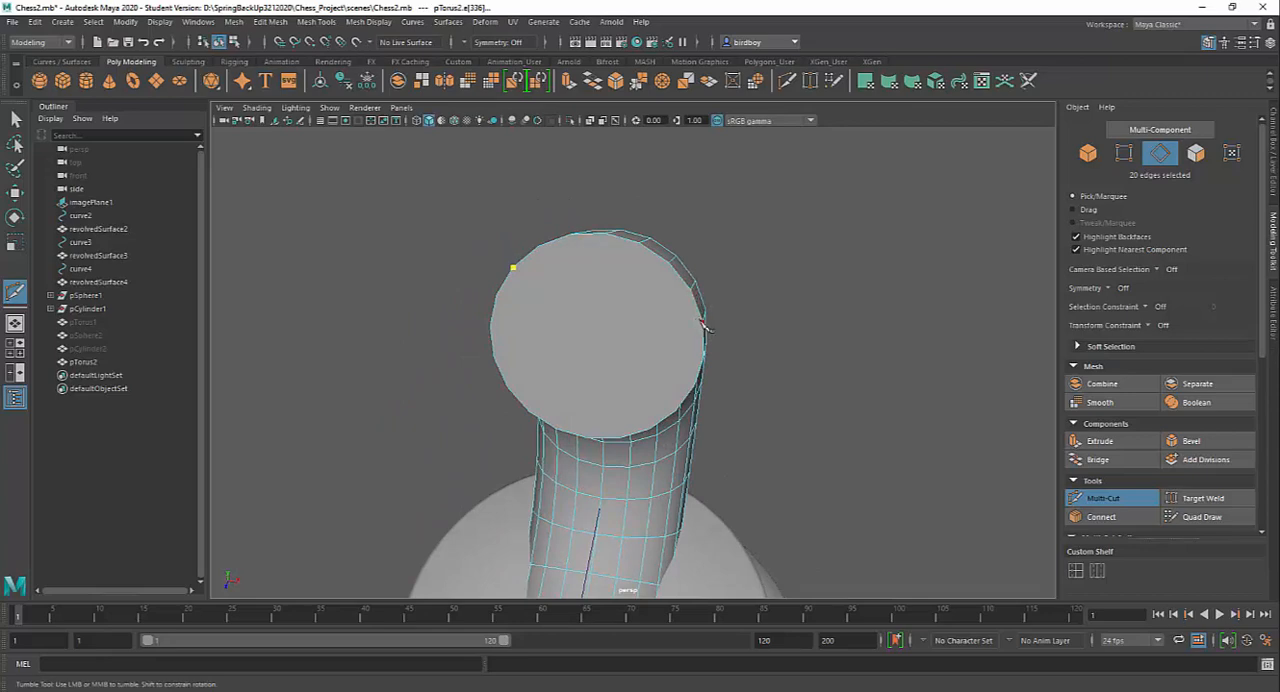
left_click_drag(763, 423, 790, 415, "alt")
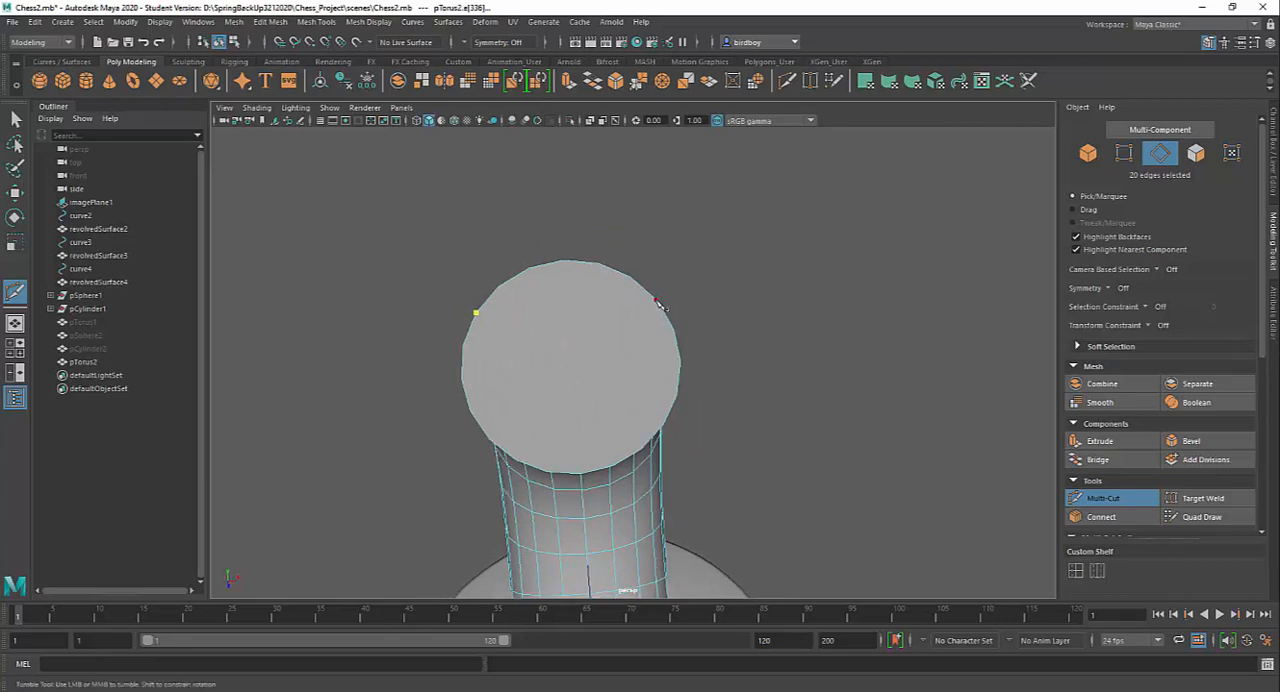
left_click(657, 301)
key("Return")
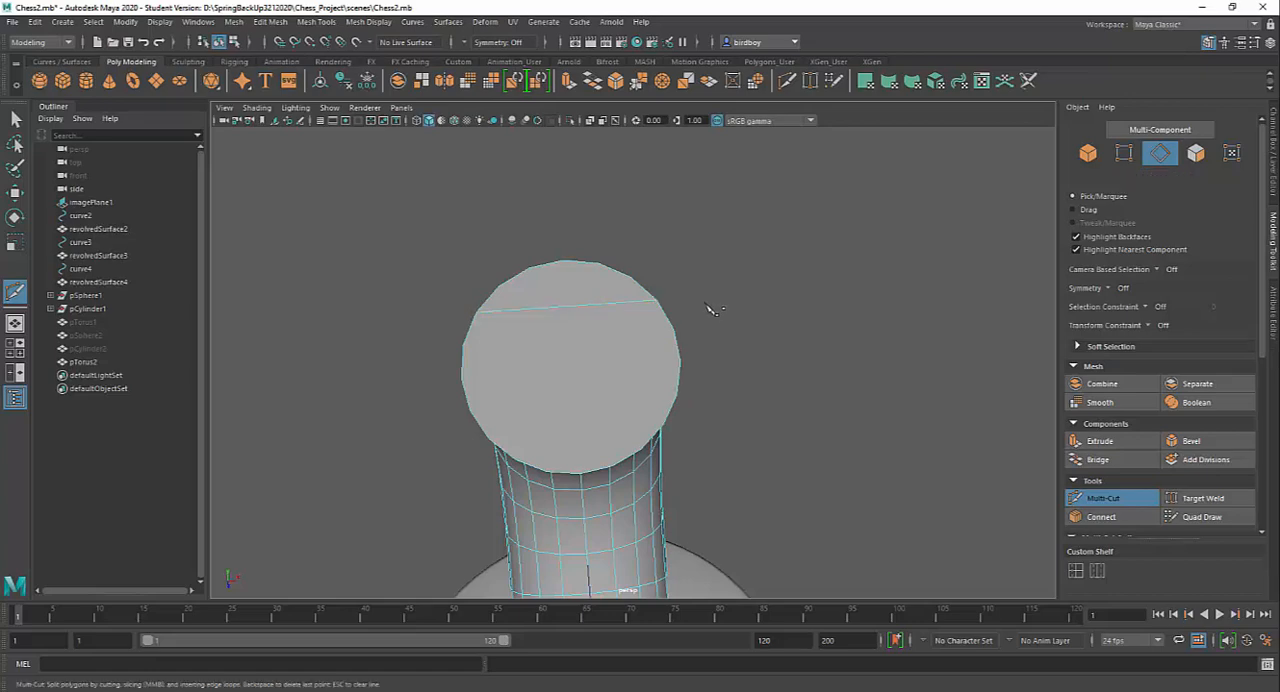
Cut two more roughly parallel edges across the same end cap above the first cut, joining opposite rim vertices
mouse_move(770, 378)
left_mouse_down("alt")
mouse_move(740, 400)
mouse_move(768, 388)
left_mouse_up("alt")
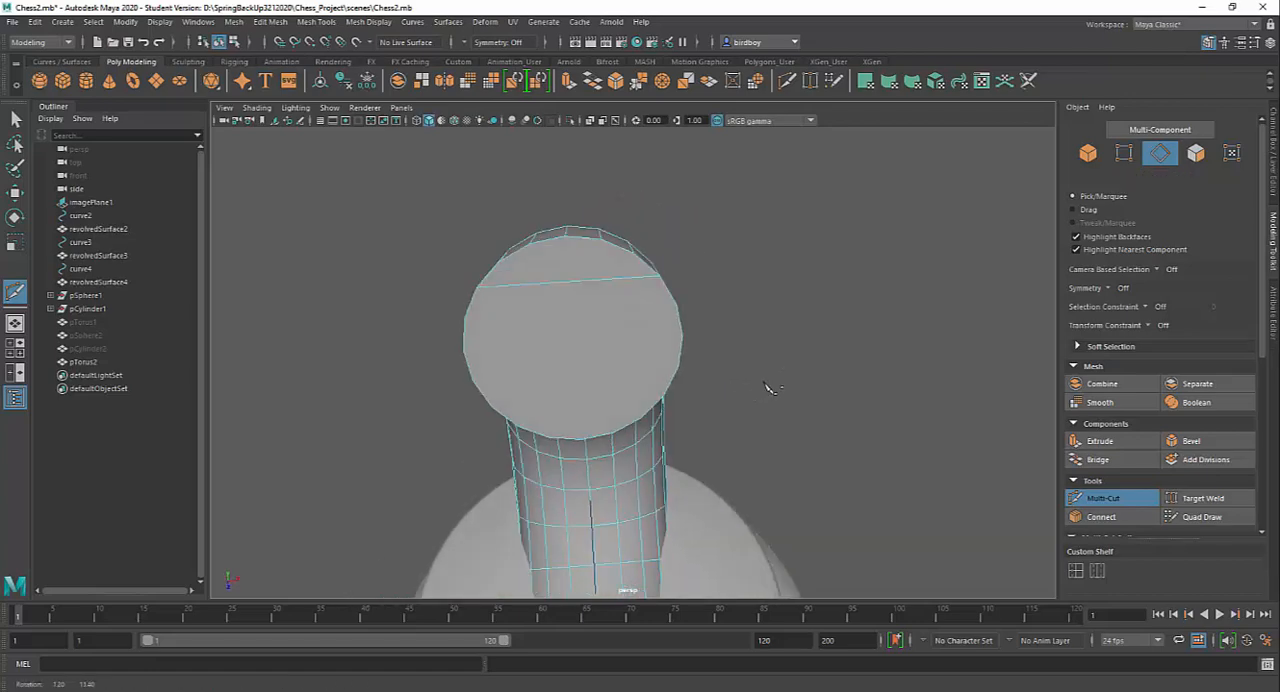
right_click_drag(763, 372, 795, 447, "alt")
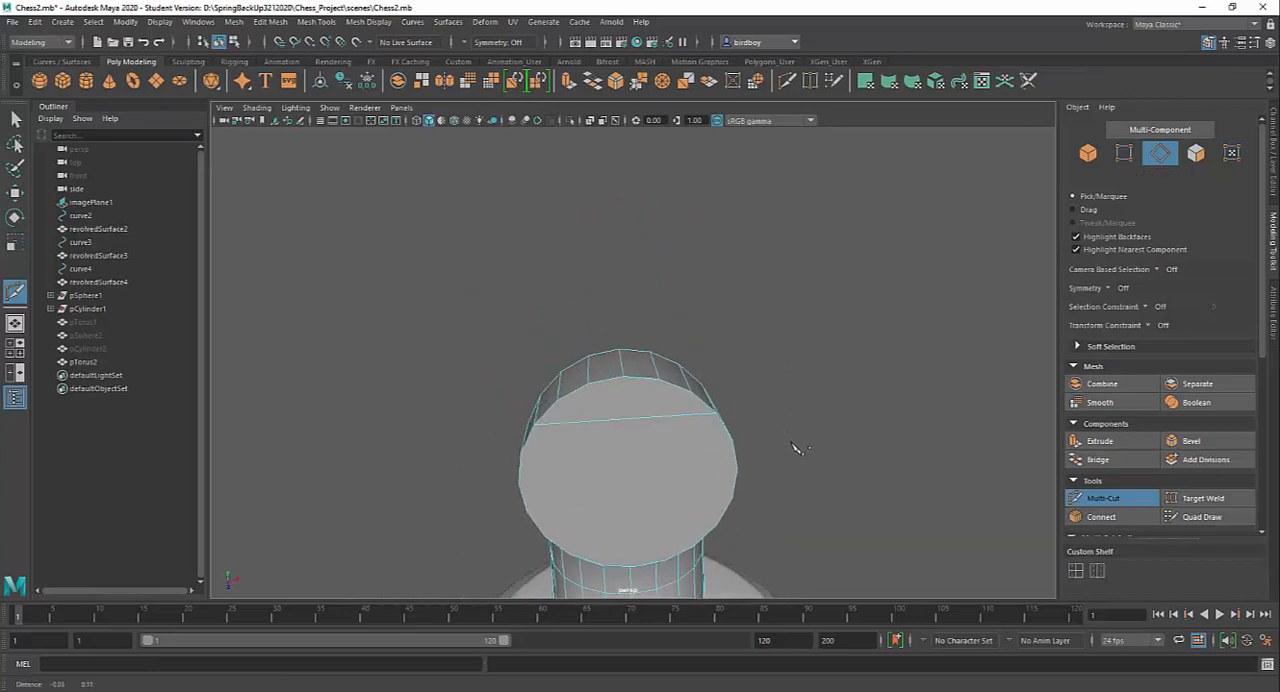
left_click_drag(795, 447, 780, 430, "alt")
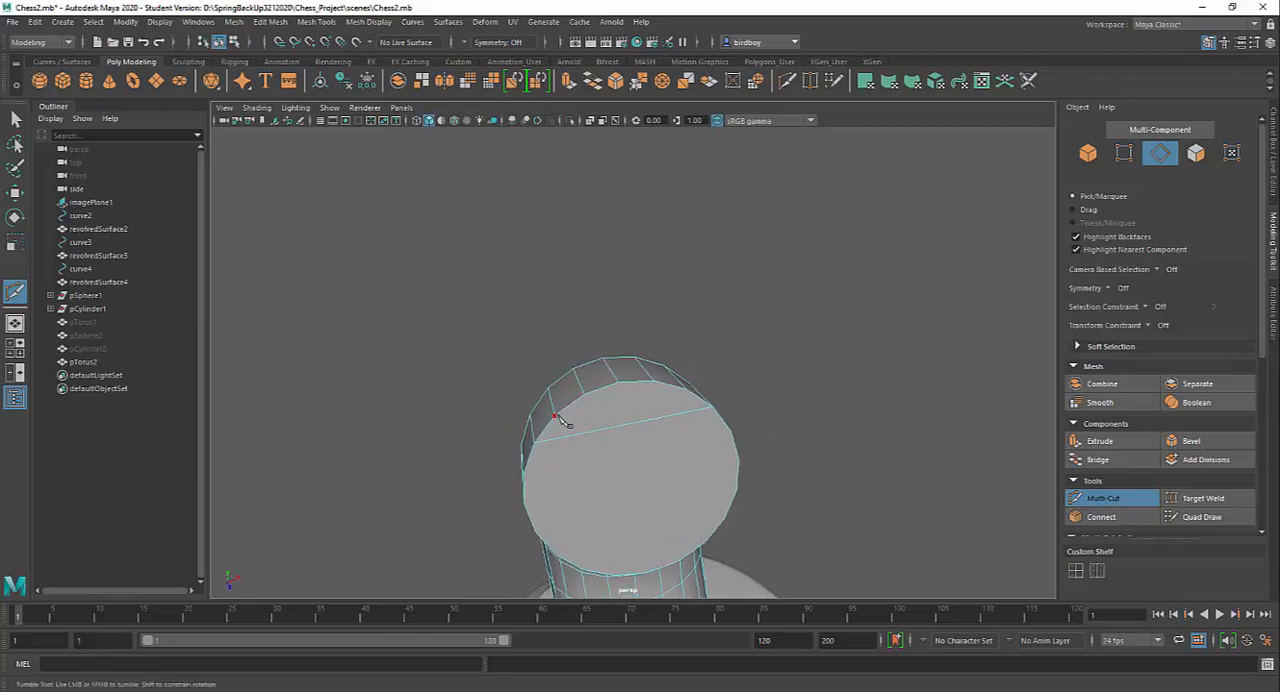
left_click_drag(663, 420, 695, 400, "alt")
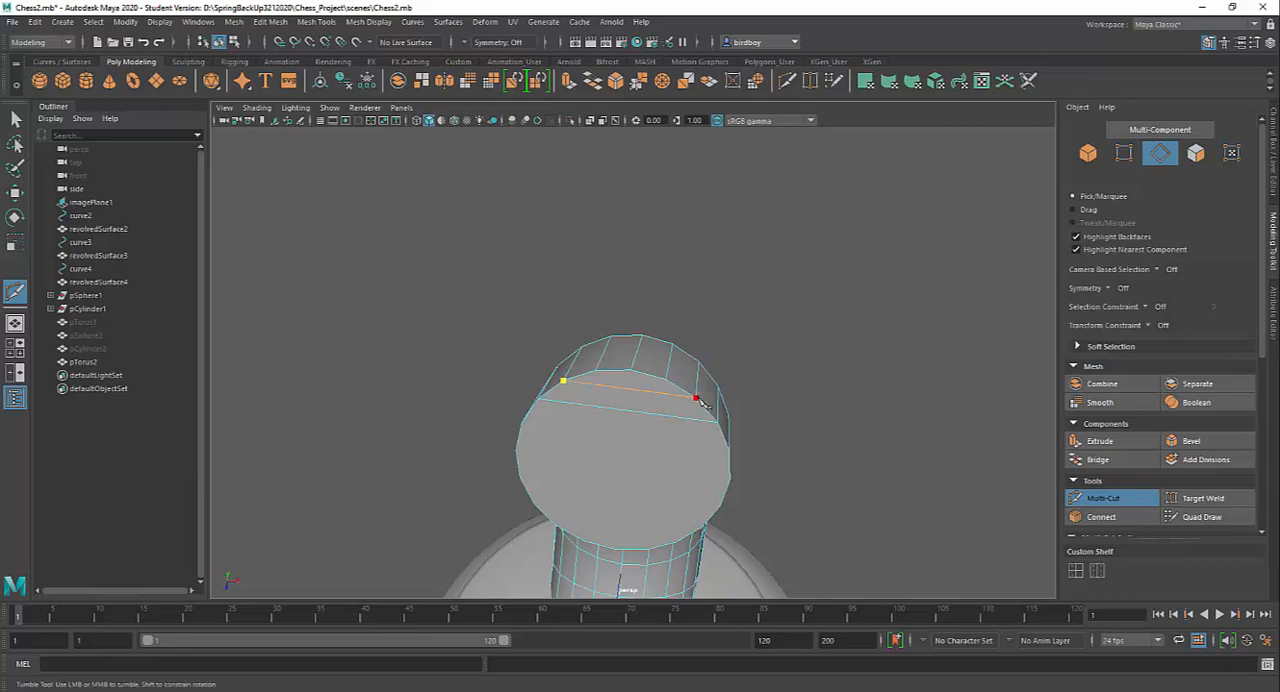
left_click(698, 400)
right_click(698, 400)
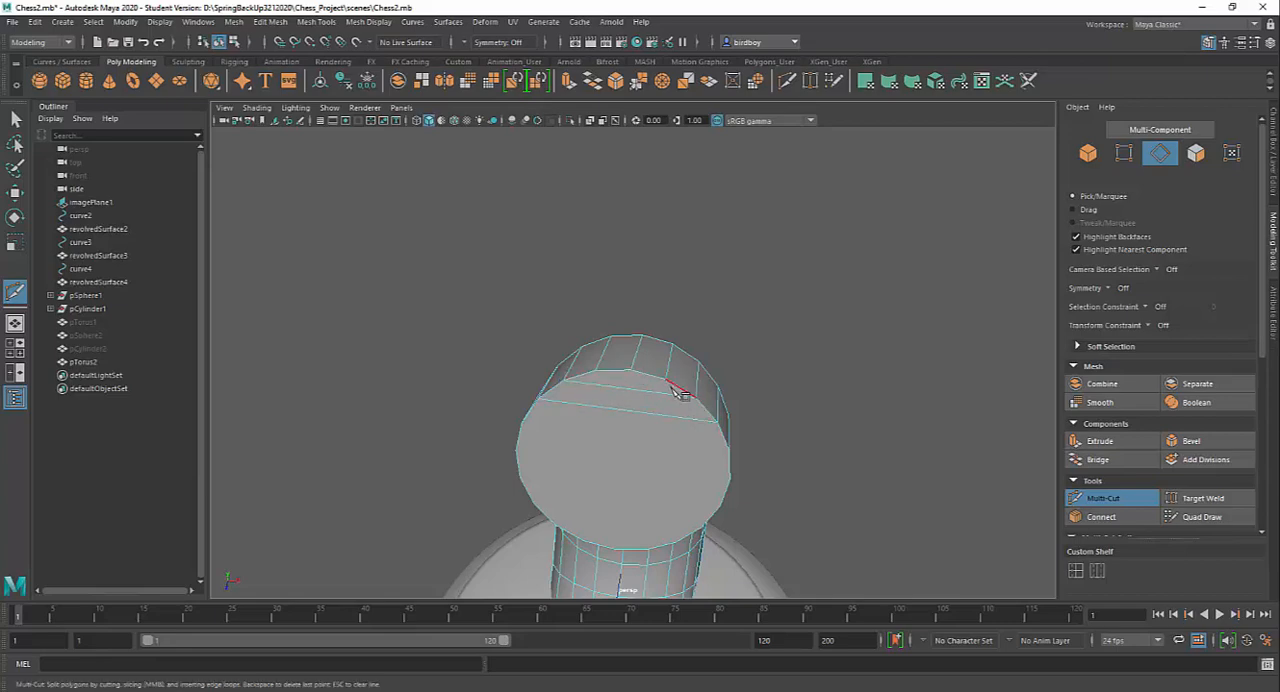
left_click_drag(669, 443, 705, 428, "alt")
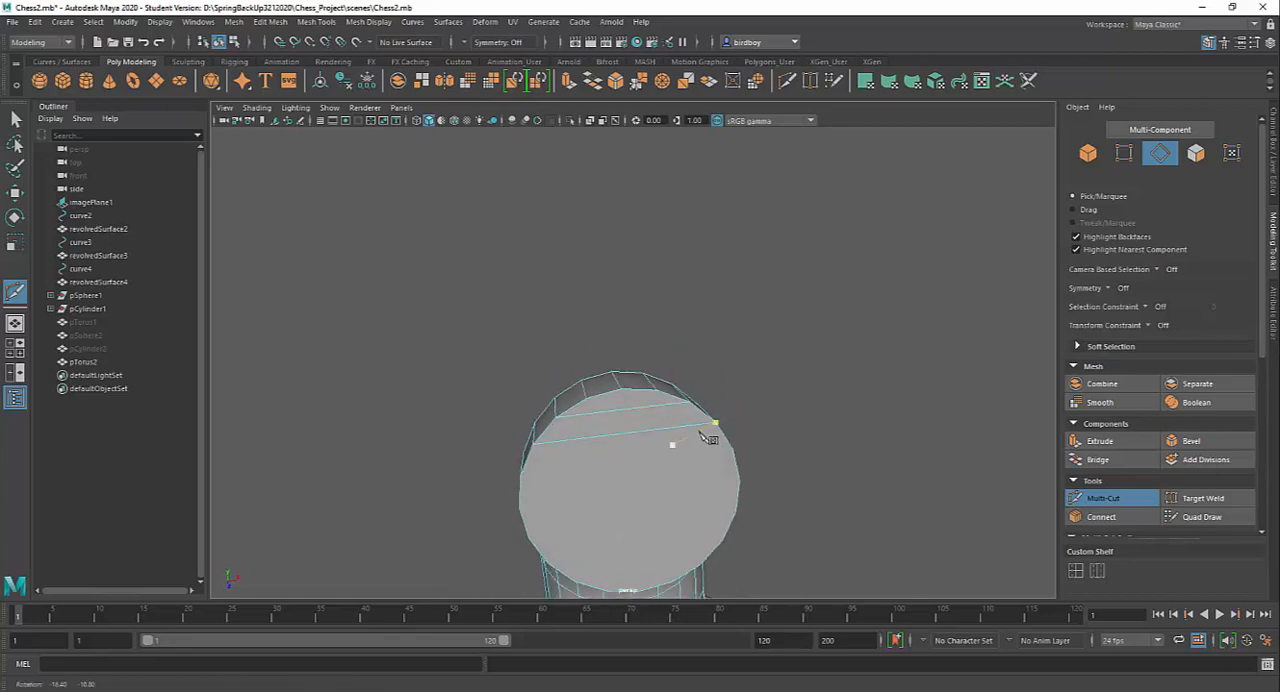
left_click(587, 399)
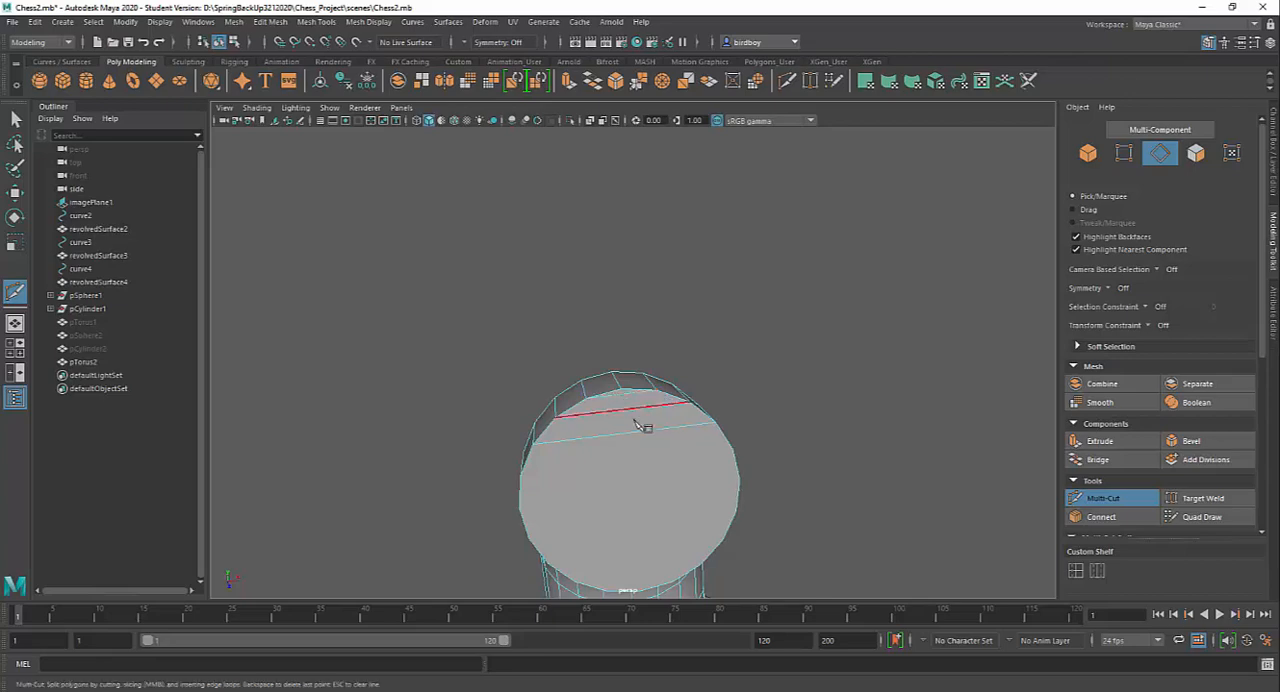
Continue cutting parallel edges between opposite rim vertices down the rest of that end cap, dividing it into strips
middle_click_drag(651, 429, 710, 438, "alt")
left_click_drag(592, 375, 597, 376, "alt")
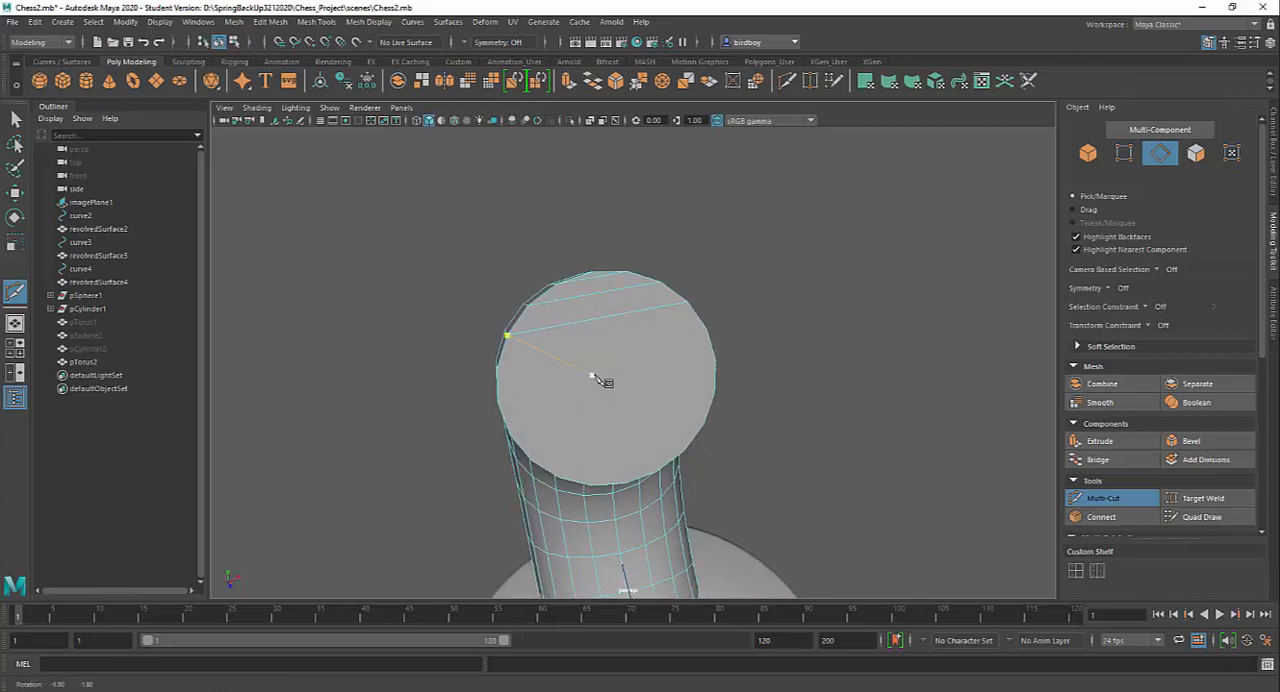
left_click_drag(505, 375, 526, 397, "alt")
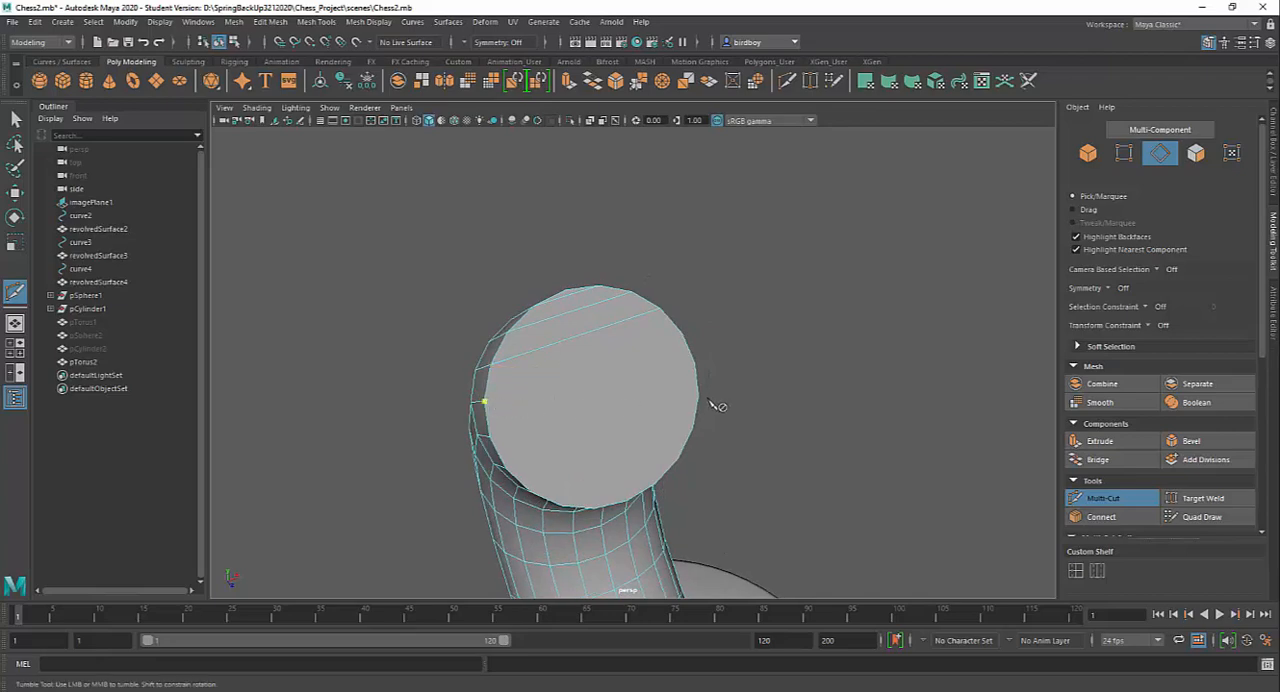
left_click_drag(714, 403, 628, 409, "alt")
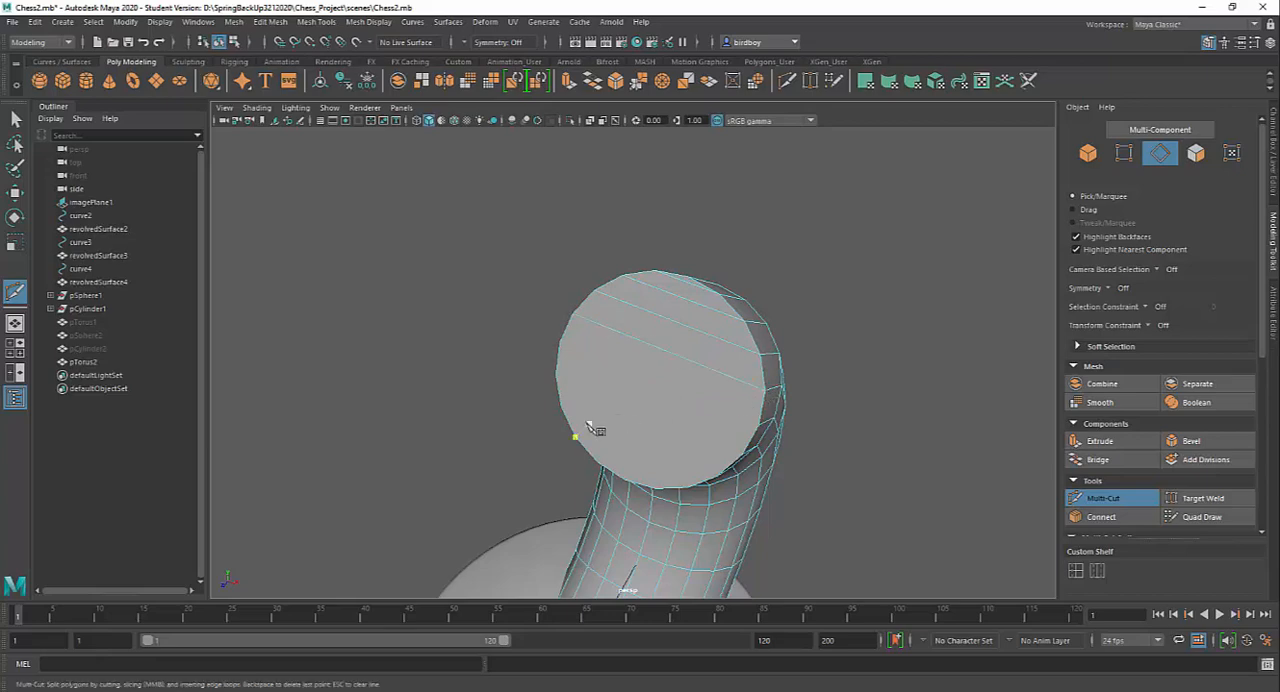
mouse_move(580, 429)
left_mouse_down("alt")
mouse_move(677, 414)
mouse_move(580, 434)
left_mouse_up("alt")
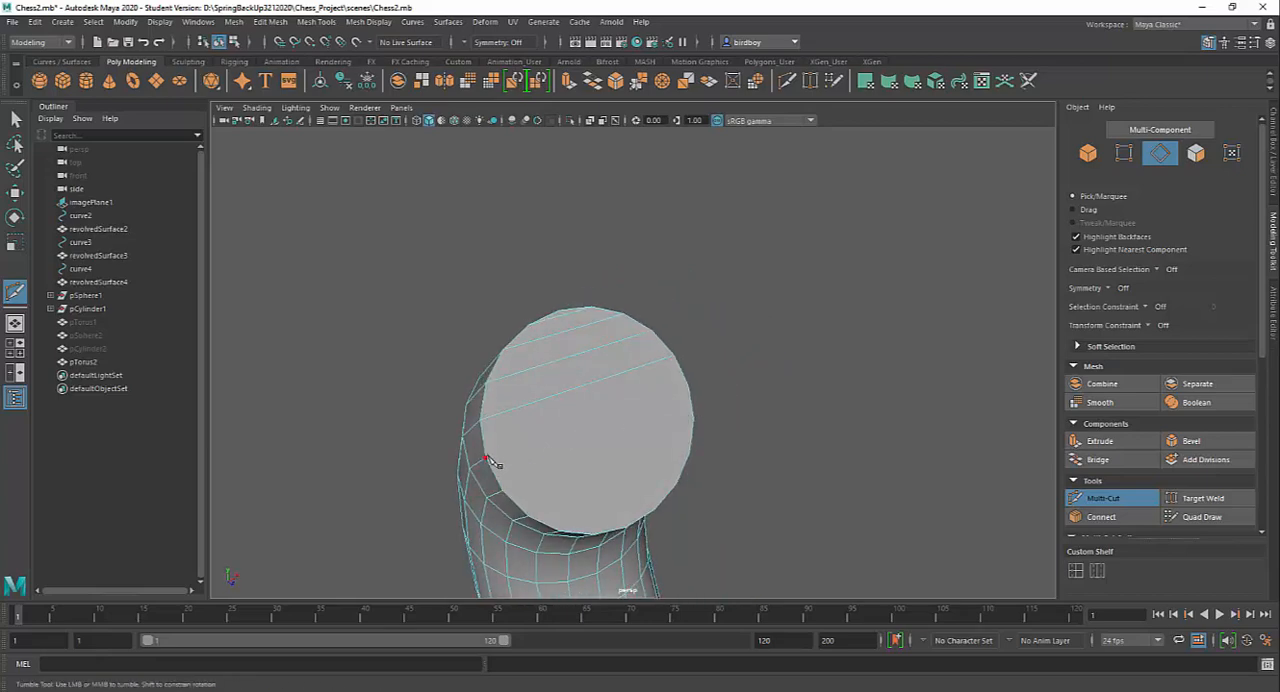
left_click_drag(720, 437, 651, 434, "alt")
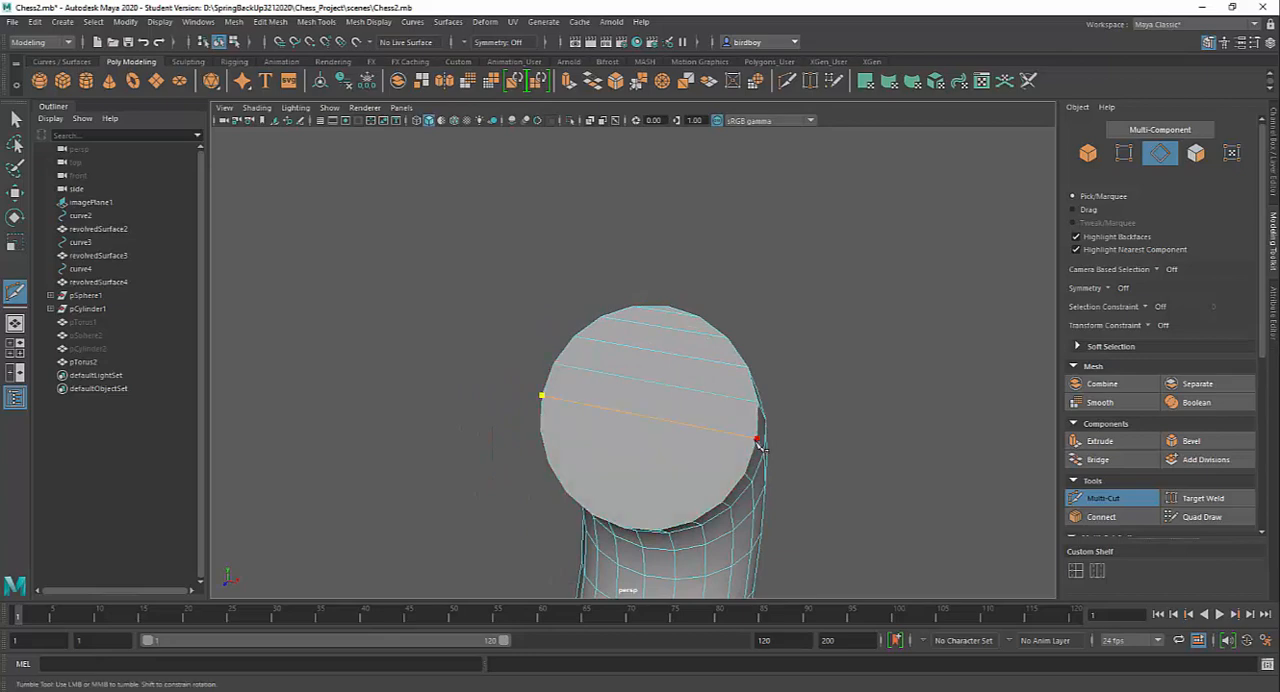
left_click_drag(757, 443, 684, 436, "alt")
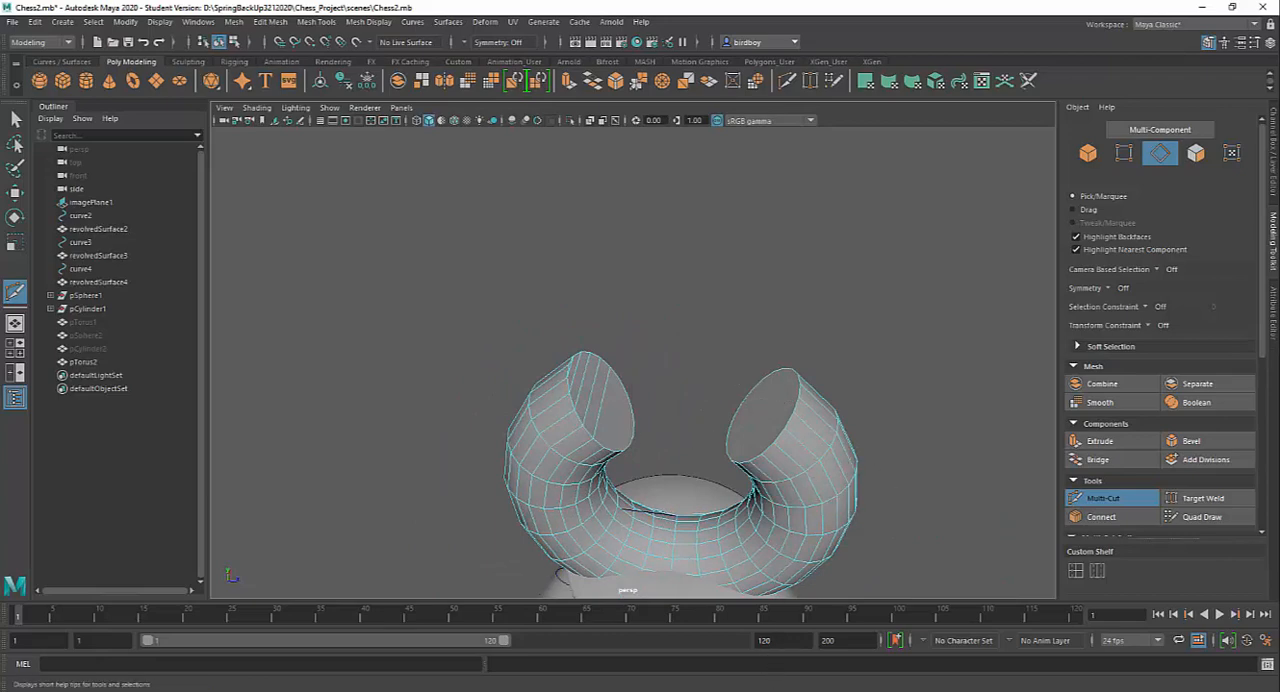
Cut matching parallel edges across the torus's other end cap, leave Multi-Cut and return to object selection
left_click_drag(780, 490, 640, 343, "alt")
left_click_drag(921, 392, 866, 391, "alt")
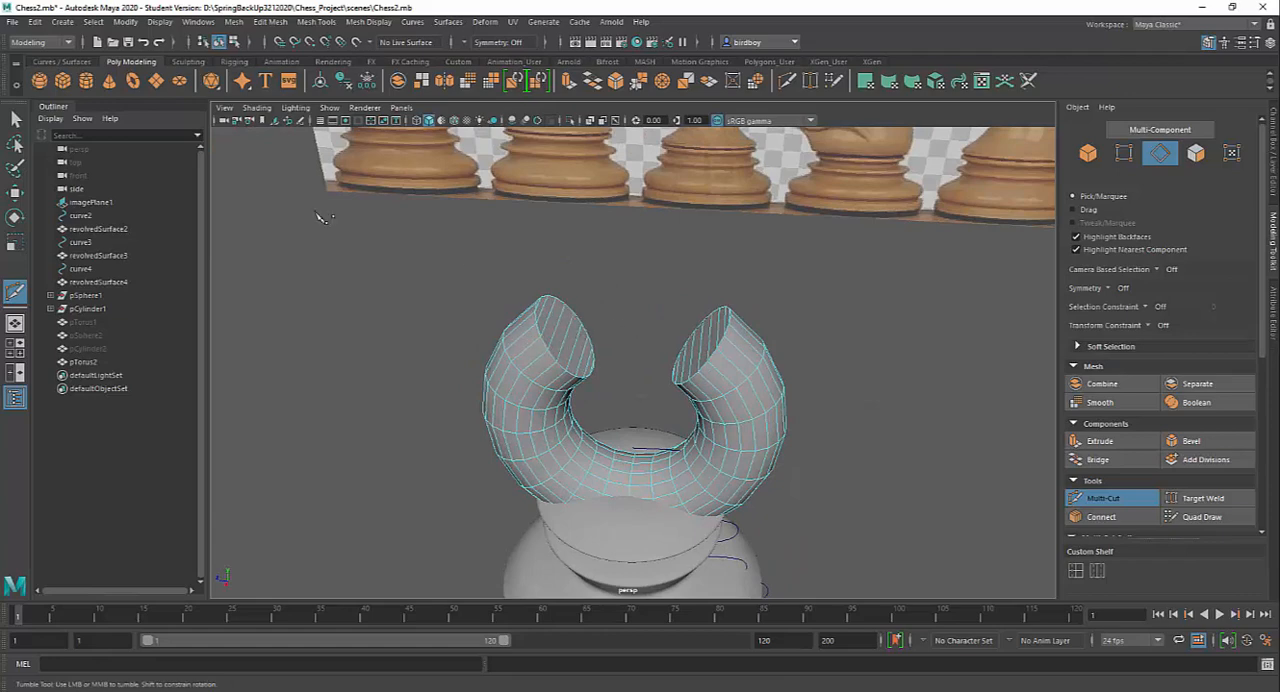
left_click(15, 117)
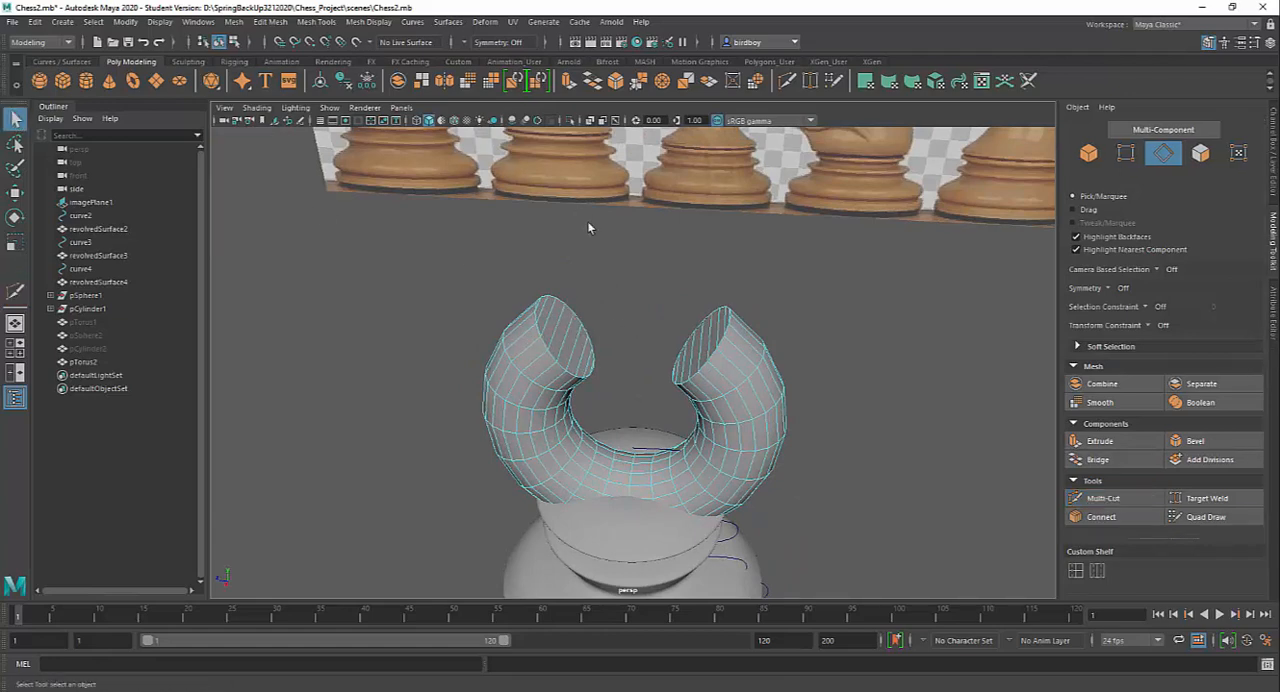
left_click(1092, 156)
Compare the open torus with the bishop in the reference photo and in the chessman patent drawing
left_click_drag(821, 370, 827, 350, "alt")
middle_click_drag(828, 342, 847, 272, "alt")
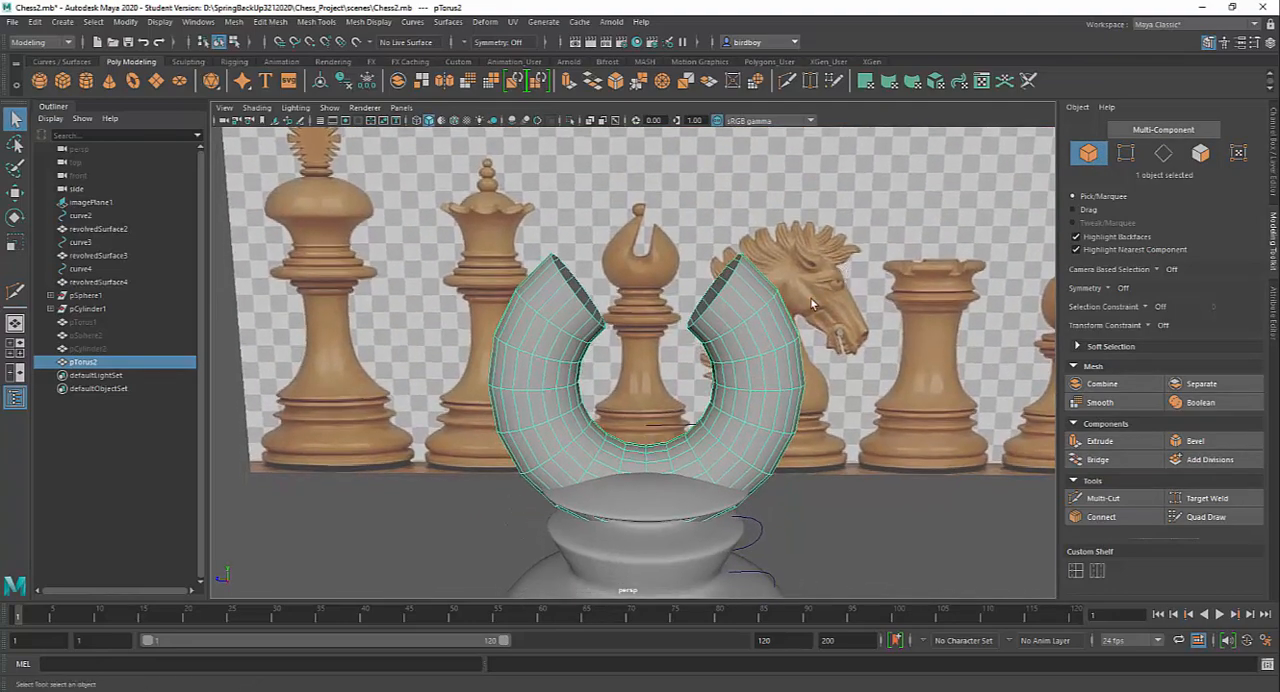
mouse_move(814, 304)
left_mouse_down("alt")
mouse_move(780, 300)
mouse_move(806, 300)
left_mouse_up("alt")
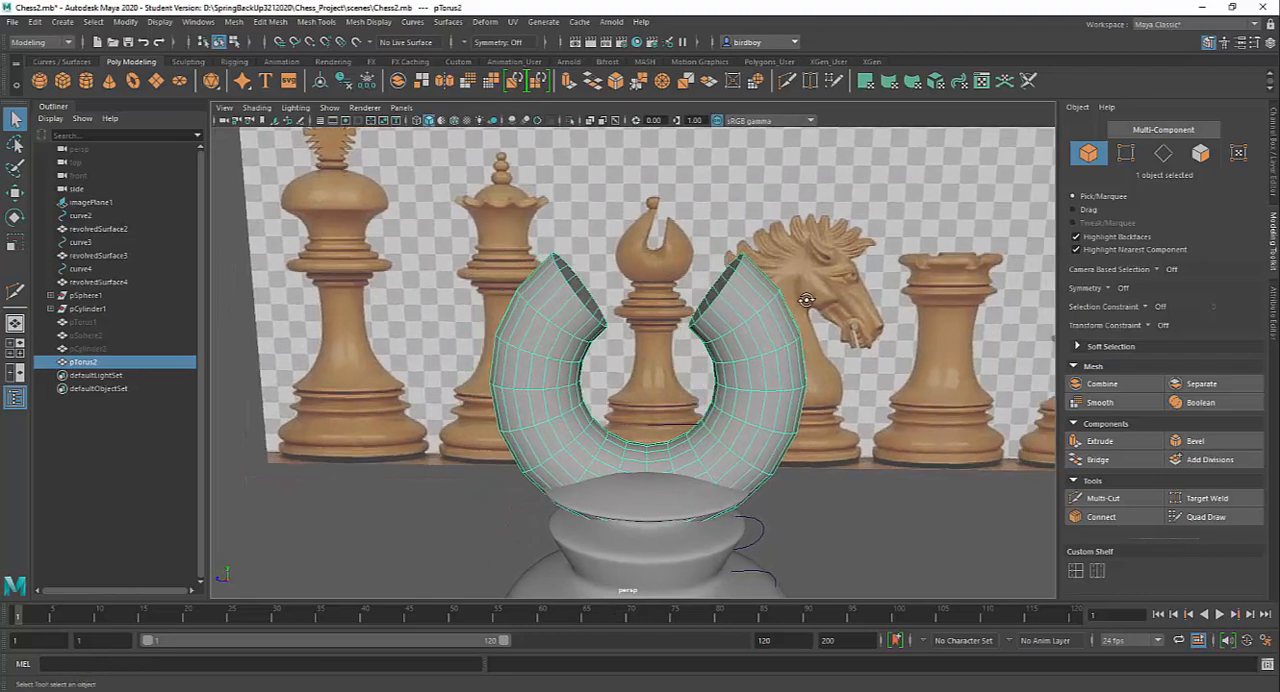
key("alt+Tab")
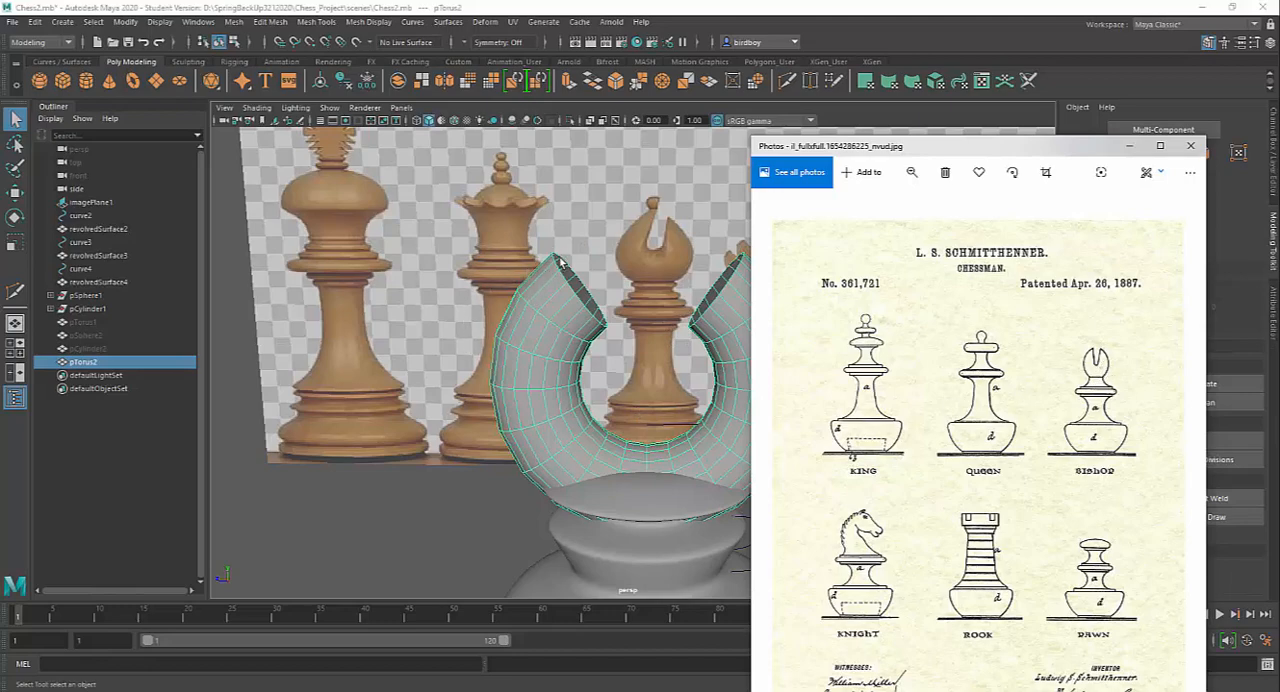
left_click(1129, 146)
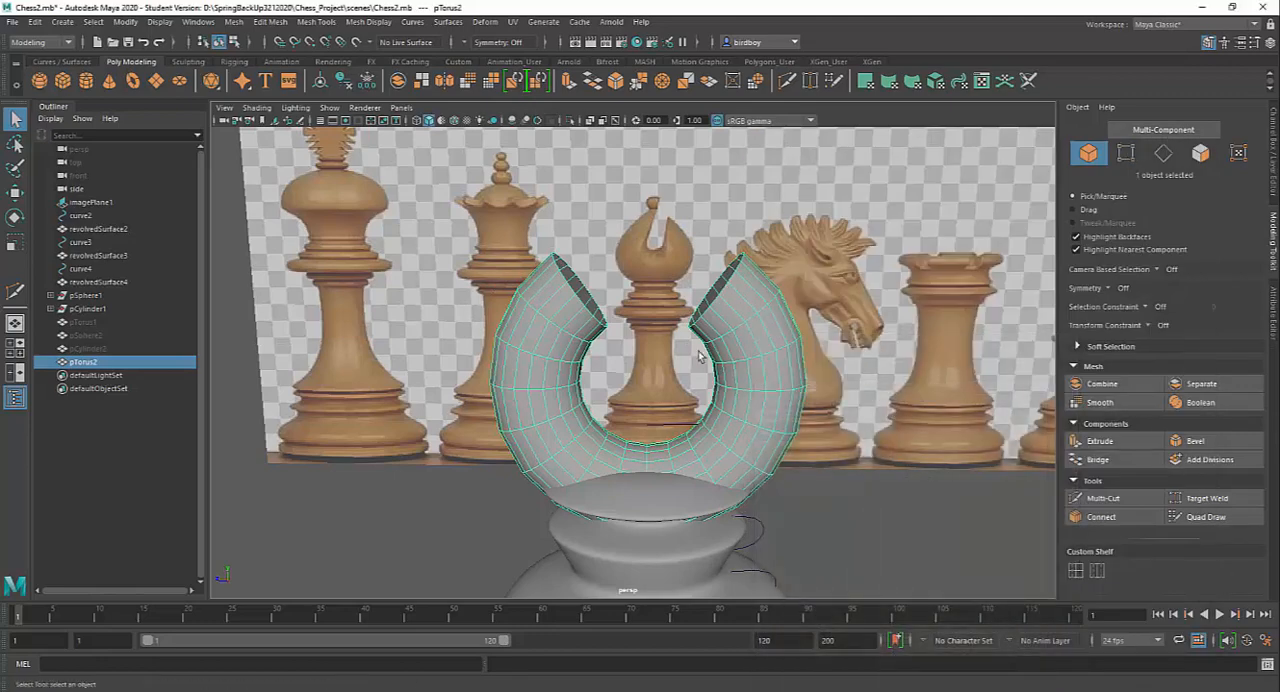
In the side view, try moving the selected end-cap edges outward along their normal towards the reference bishop's tip, and undo the move
key("space")
key("space")
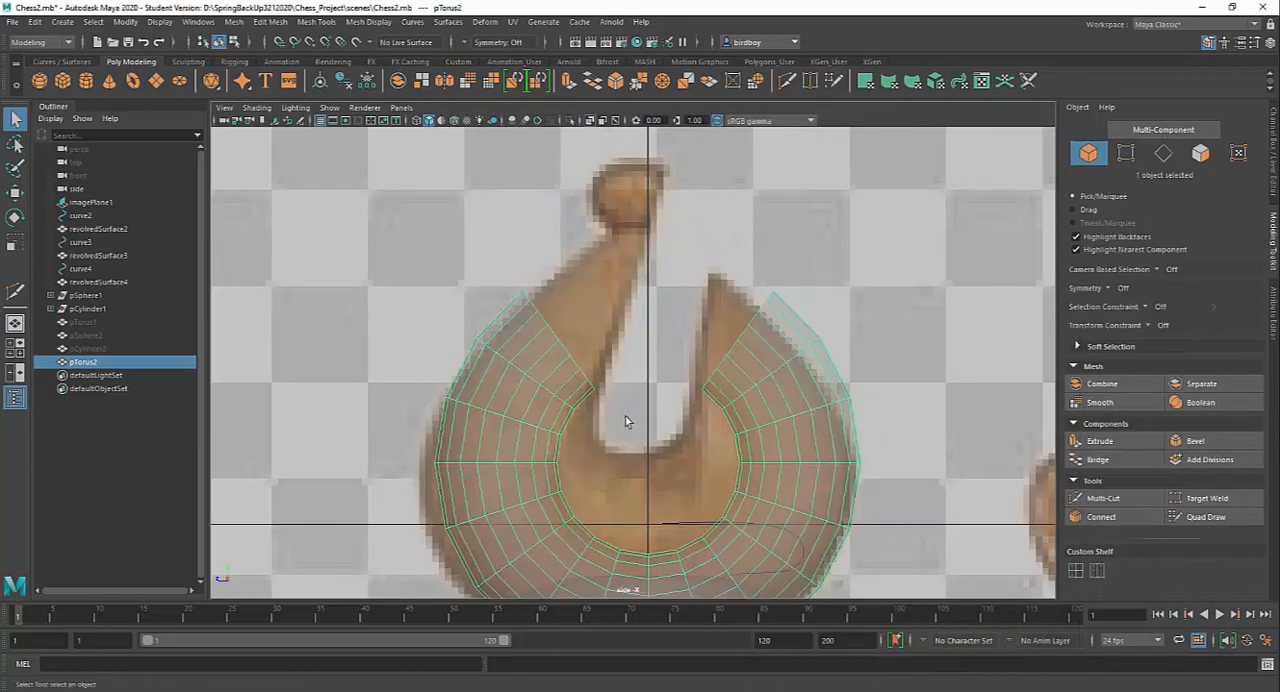
right_click_drag(541, 346, 553, 323)
double_click(555, 331)
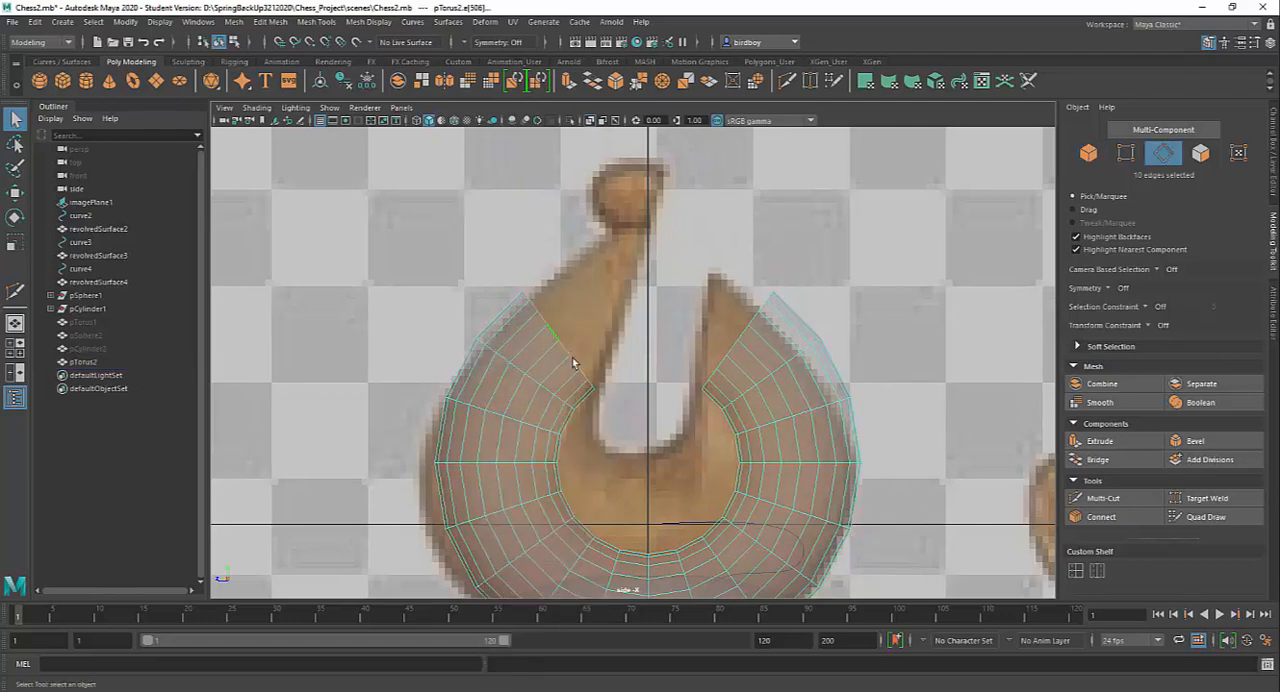
key("w")
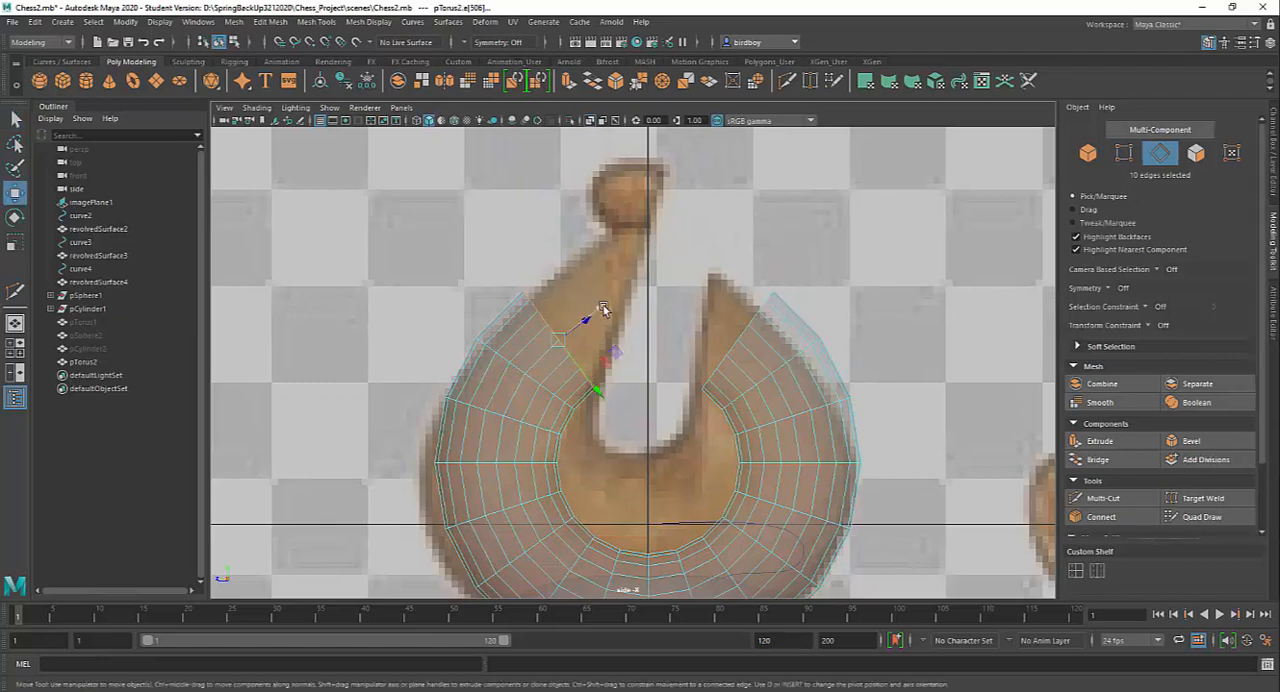
left_click_drag(603, 309, 651, 285)
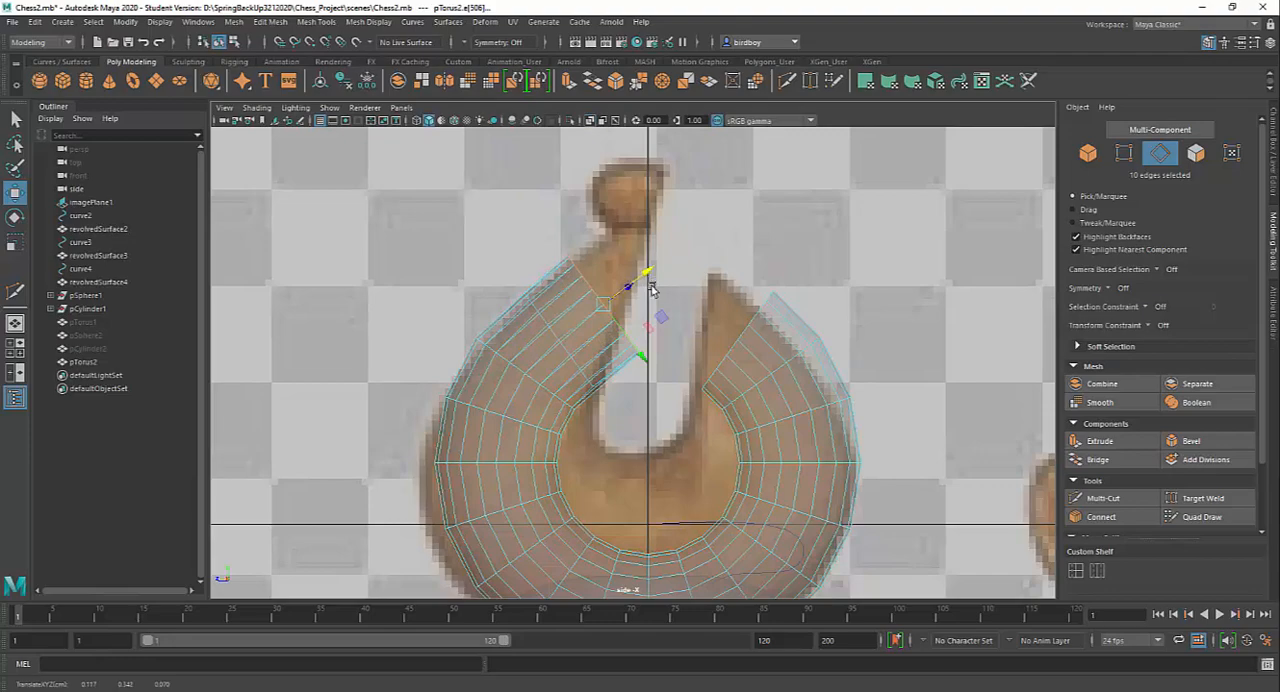
key("ctrl+z")
In the perspective view, switch the torus to face selection and pick the first strip of one end cap
key("space")
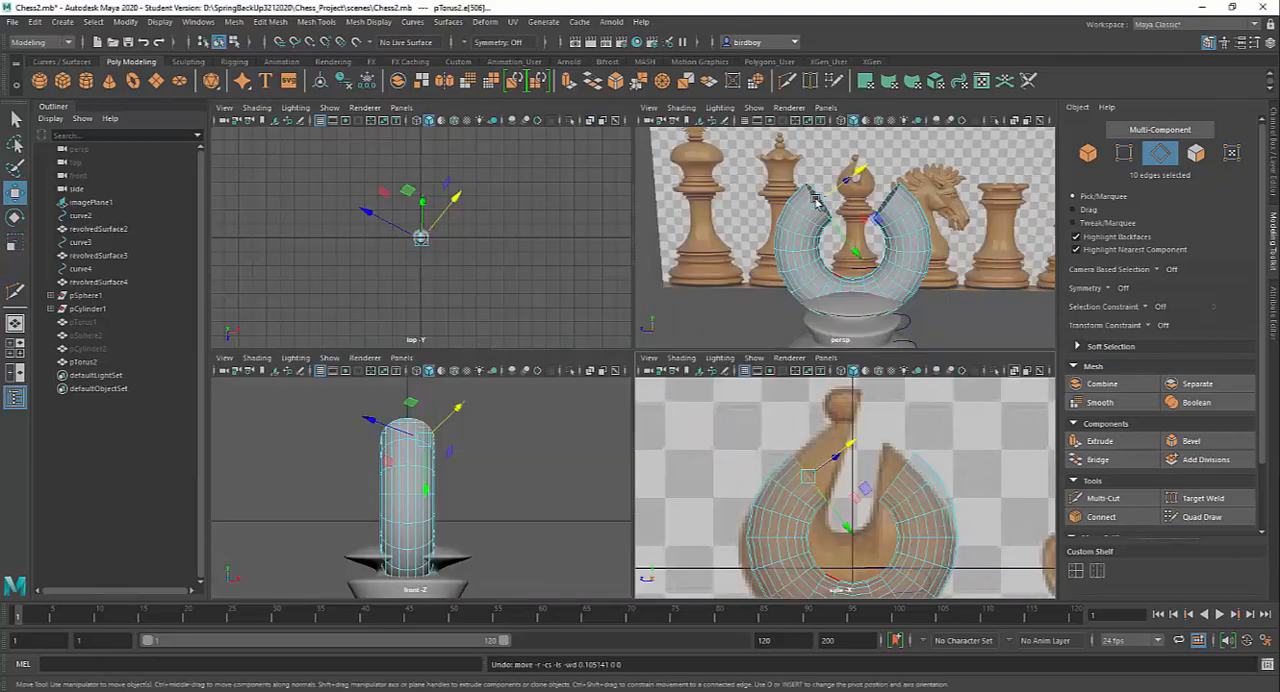
key("space")
left_click_drag(751, 331, 665, 364, "alt")
middle_click_drag(772, 320, 785, 448, "alt")
right_click_drag(785, 448, 909, 517, "alt")
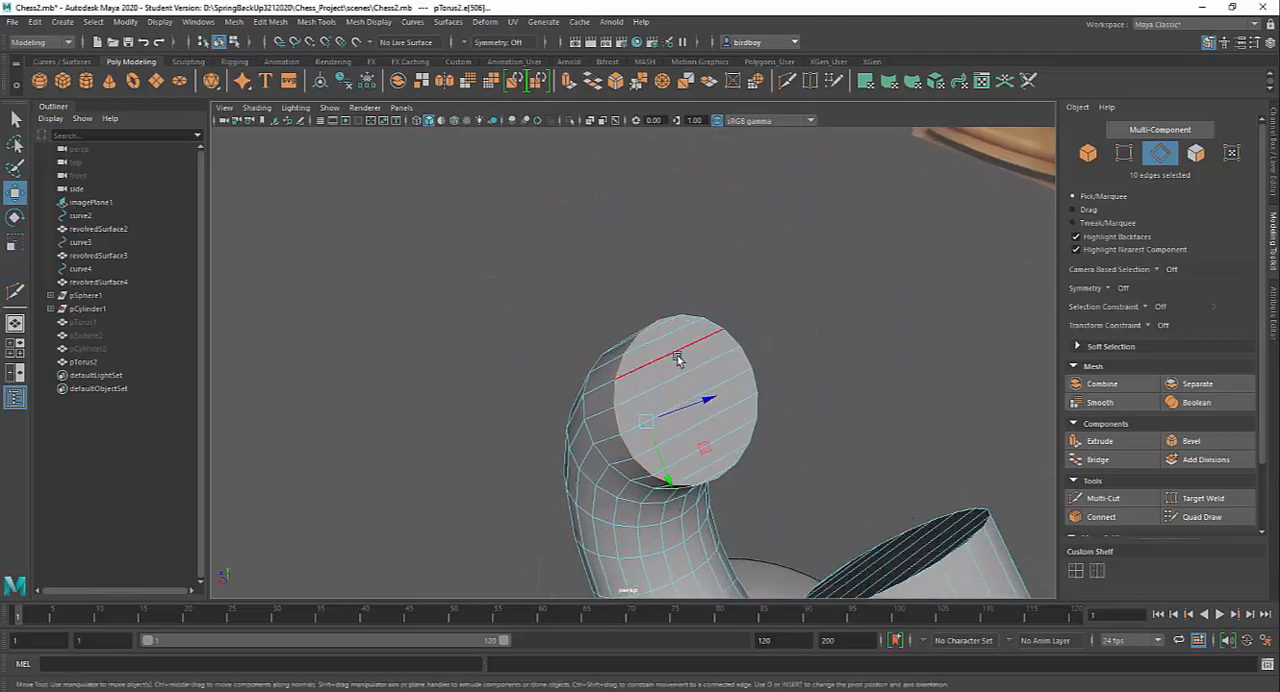
right_click_drag(674, 349, 675, 374)
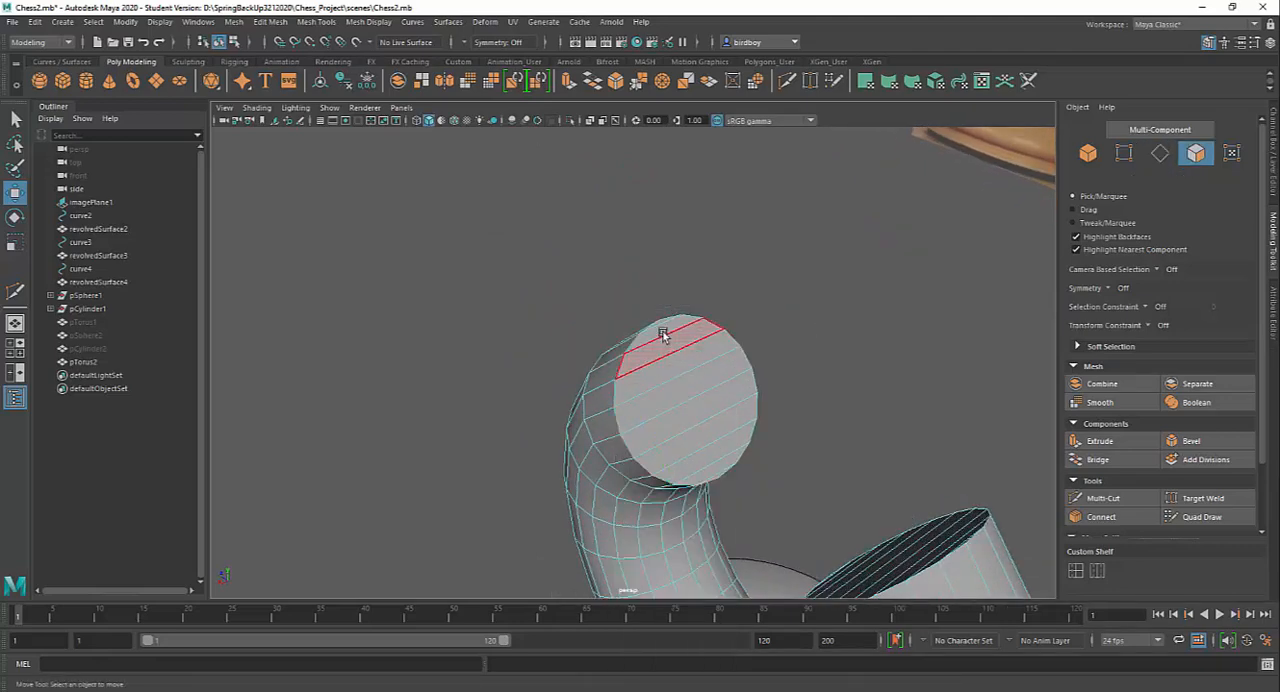
left_click(661, 331)
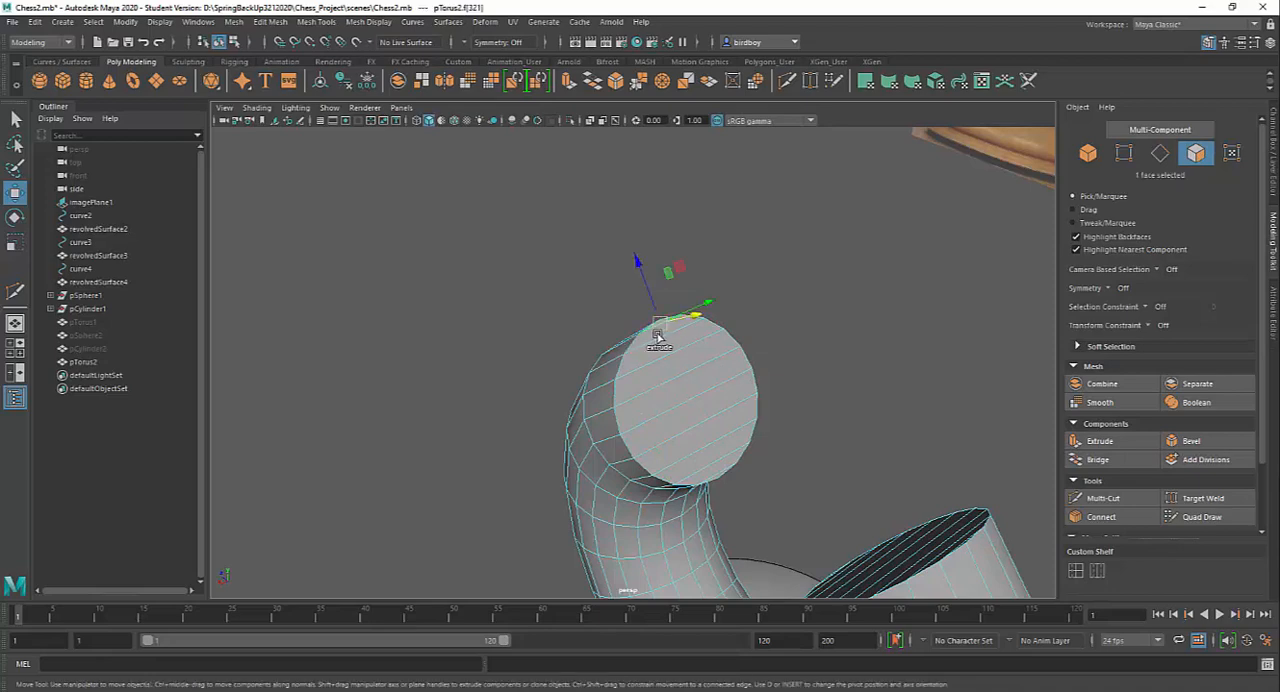
key("q")
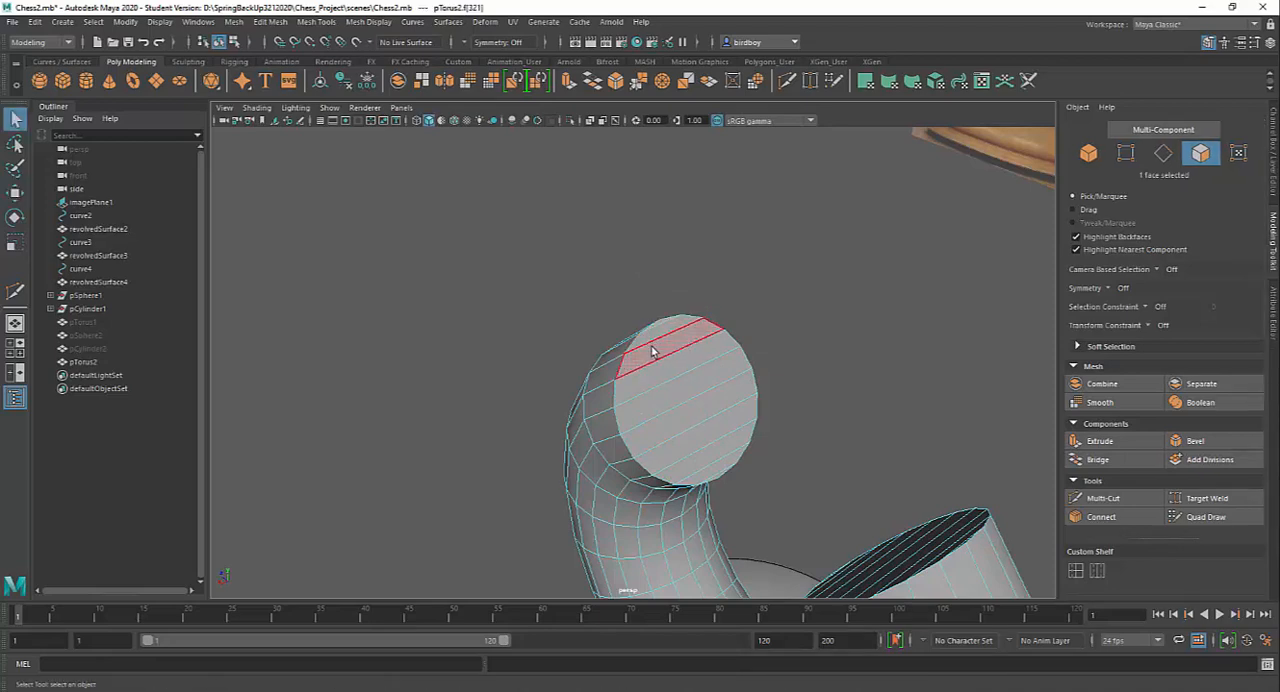
Select all the face strips across that end cap, from its outer edge to its inner edge
left_click(652, 334, "shift")
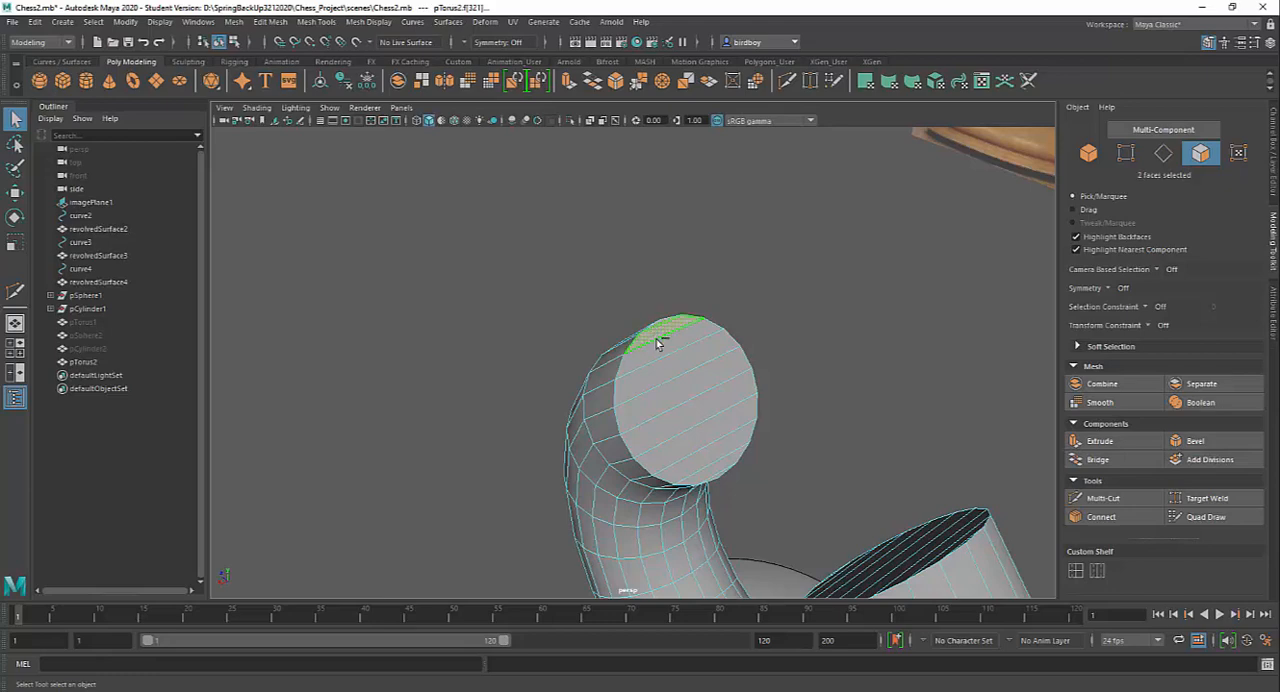
left_click(662, 348, "shift")
left_click(674, 373, "shift")
left_click(678, 394, "shift")
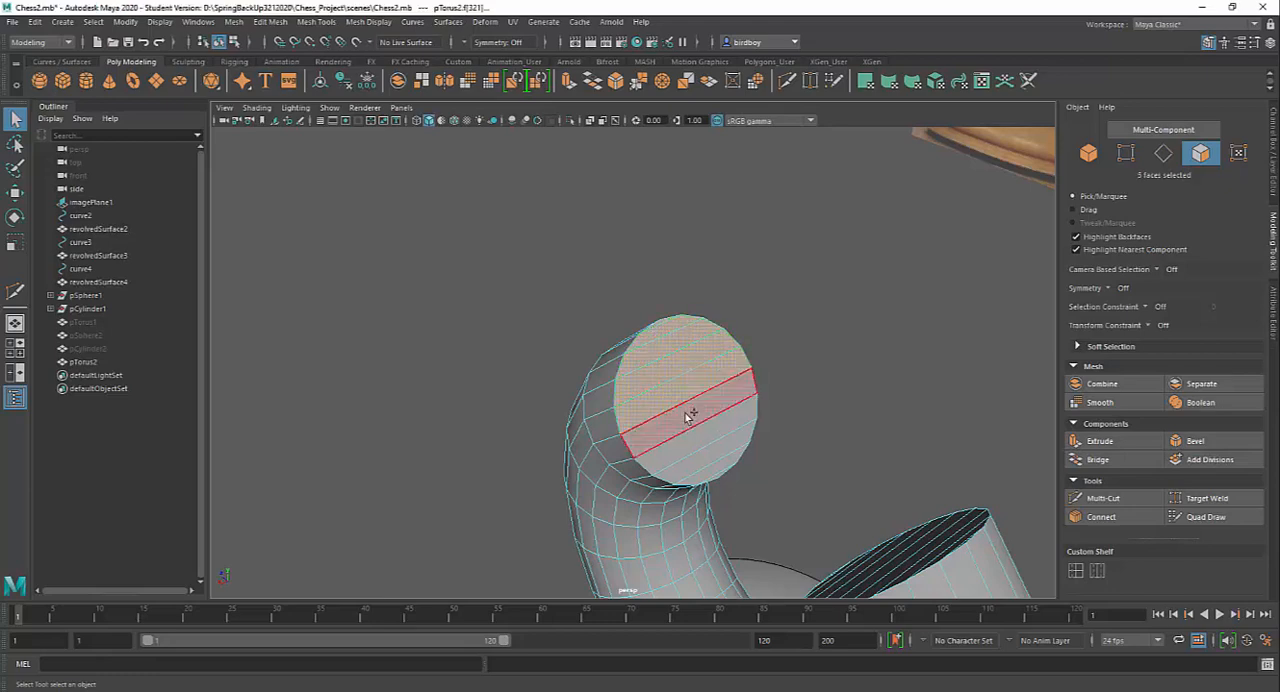
left_click(689, 414, "shift")
left_click(696, 436, "shift")
left_click(698, 443, "shift")
left_click(708, 466, "shift")
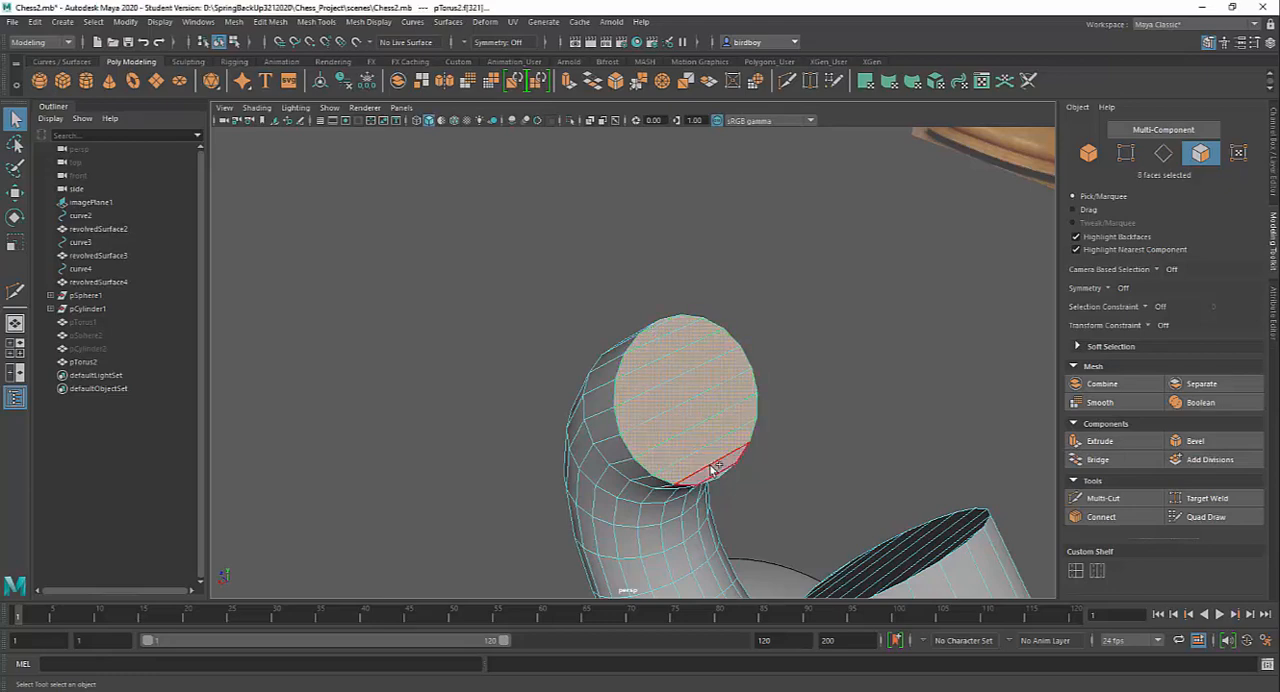
left_click(716, 482, "shift")
Add every face strip of the torus's opposite end cap to the selection
left_click_drag(740, 459, 860, 413, "alt")
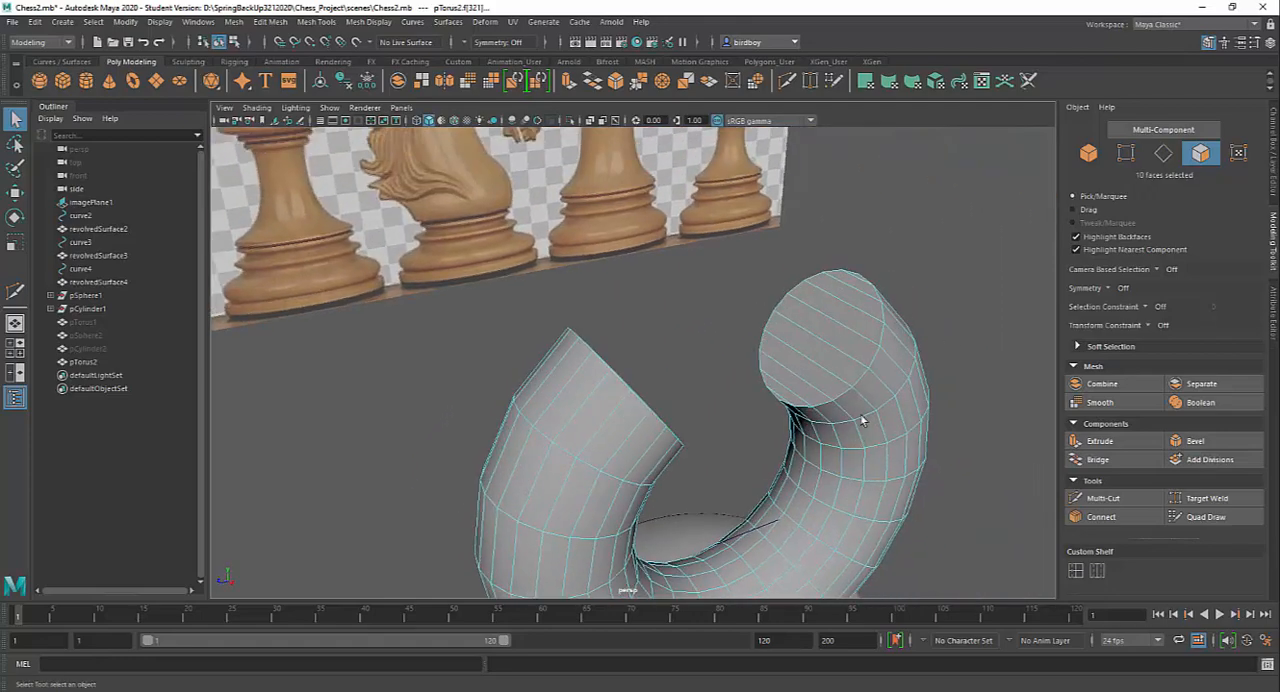
left_click(864, 283, "shift")
left_click(863, 287, "shift")
left_click(858, 301, "shift")
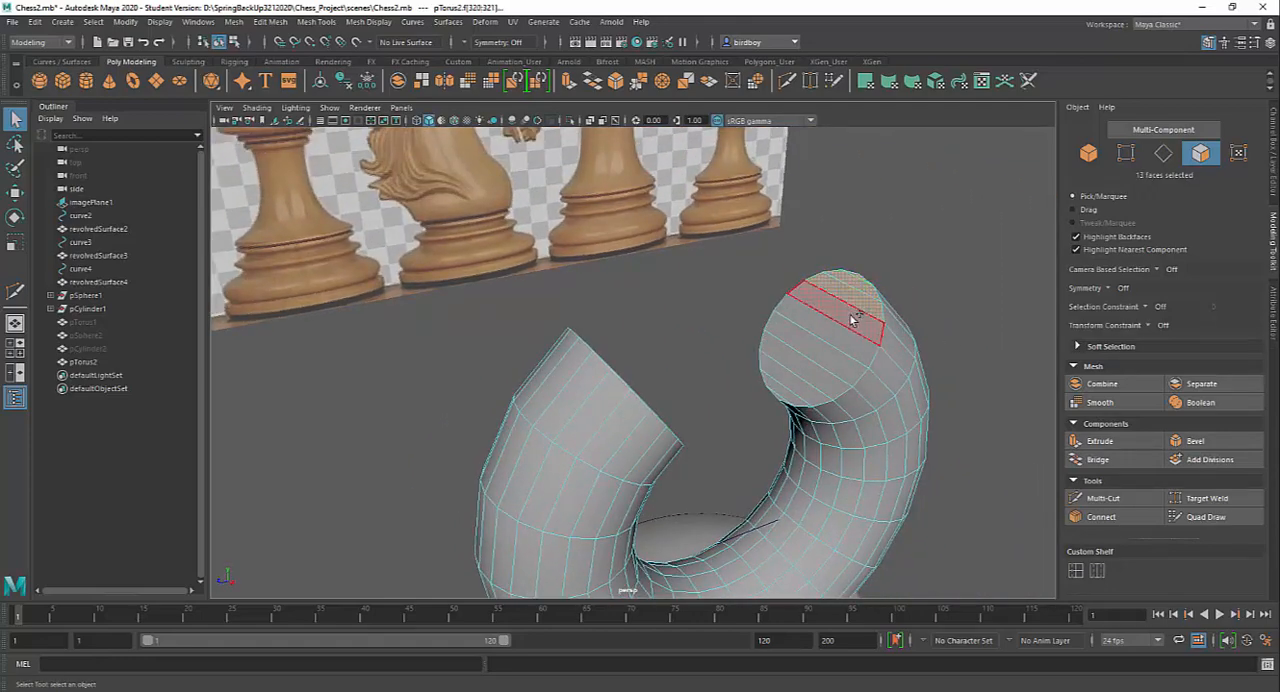
left_click(852, 318, "shift")
left_click(836, 347, "shift")
left_click(826, 359, "shift")
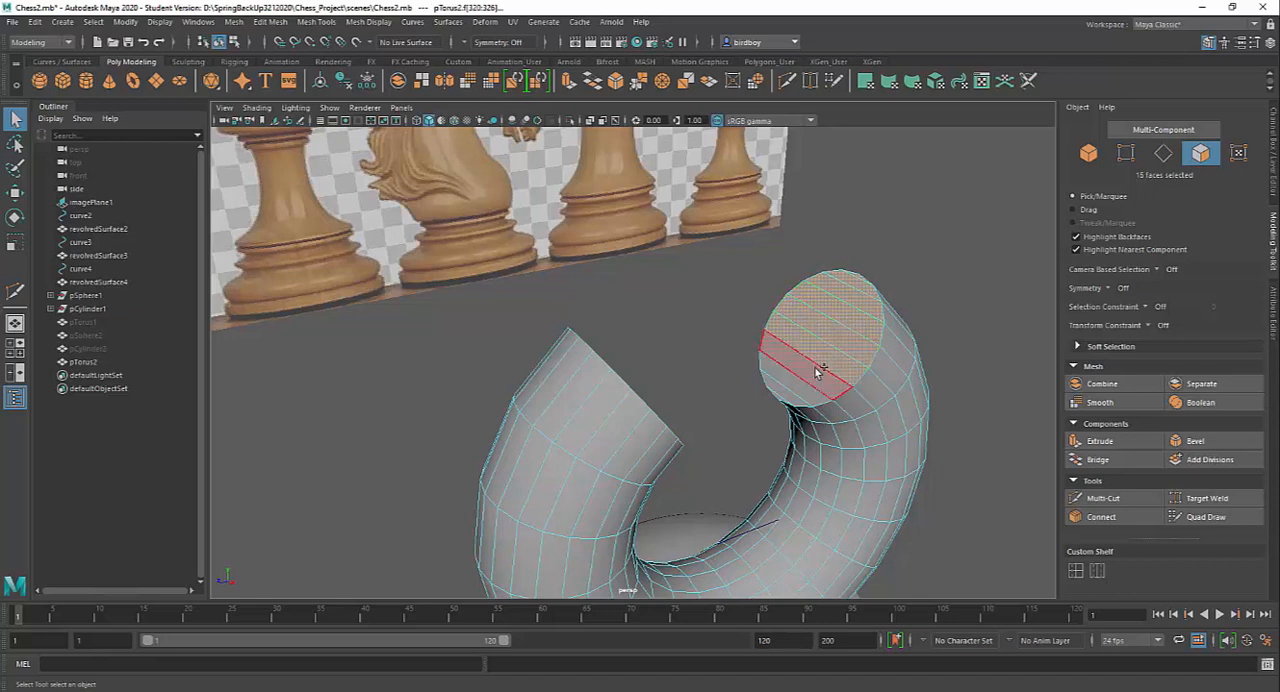
left_click(812, 378, "shift")
left_click(803, 388, "shift")
left_click(790, 399, "shift")
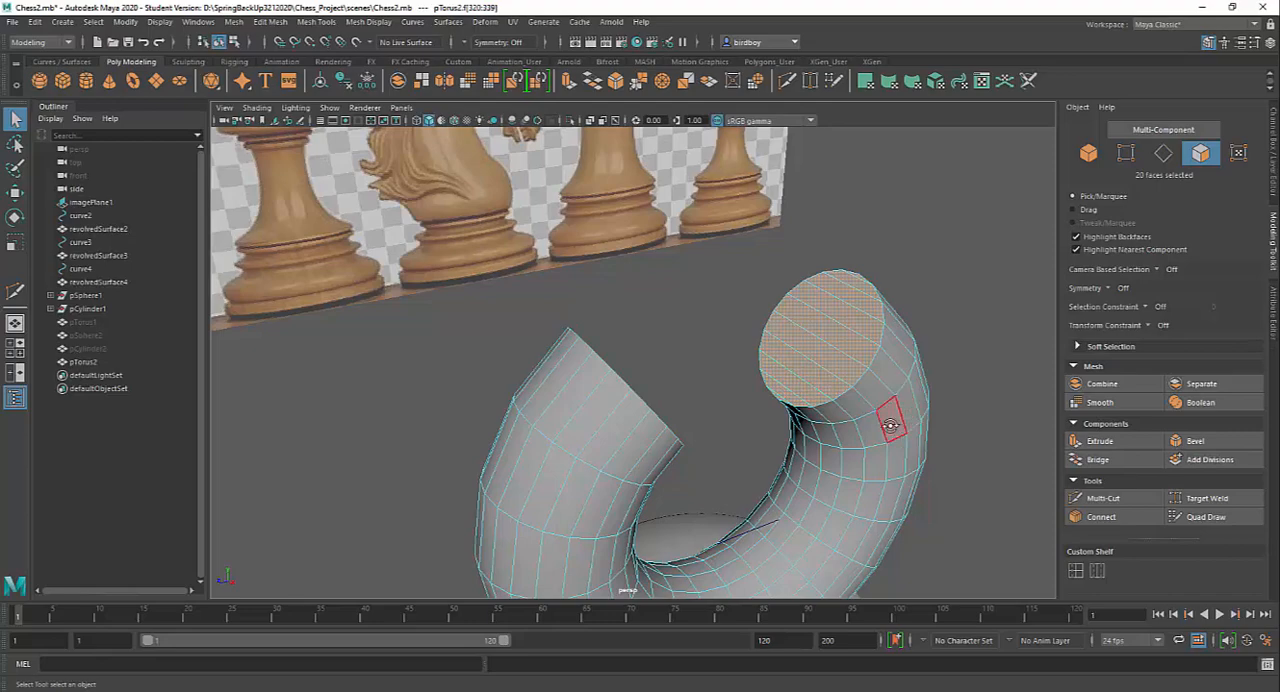
In the side view, scale the two selected end caps together along Z to about half their spacing, narrowing the slot
left_click_drag(894, 420, 831, 428, "alt")
key("space")
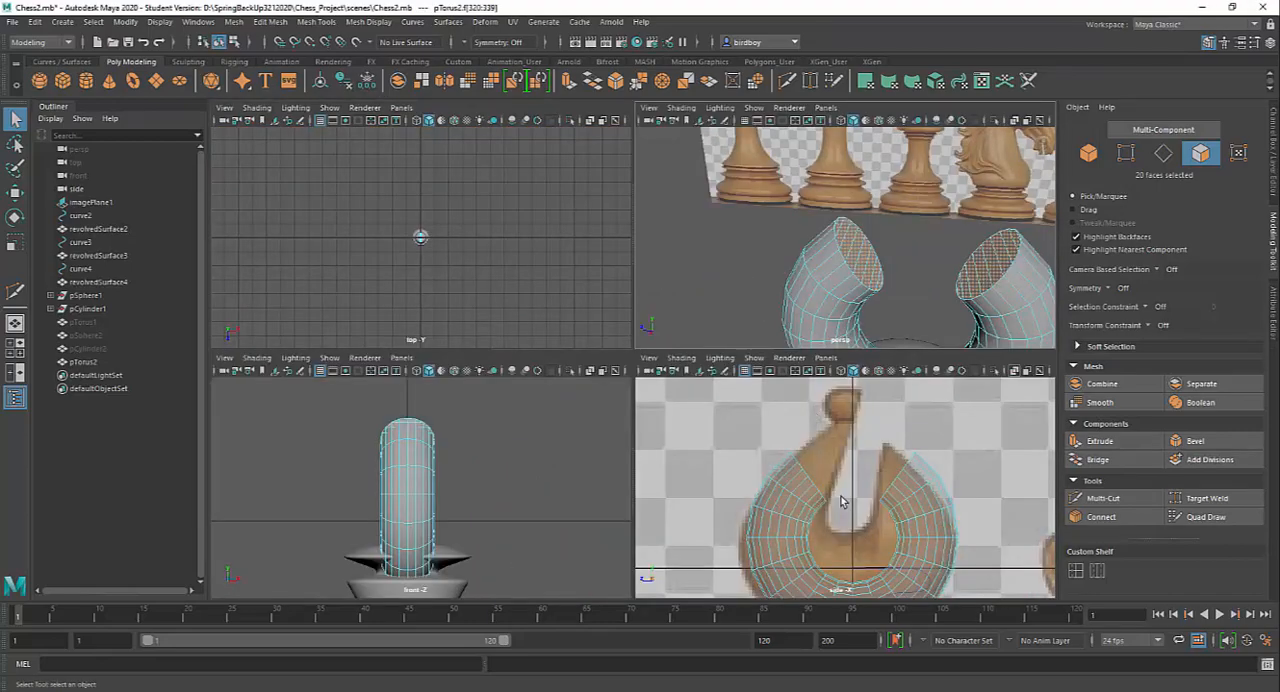
key("space")
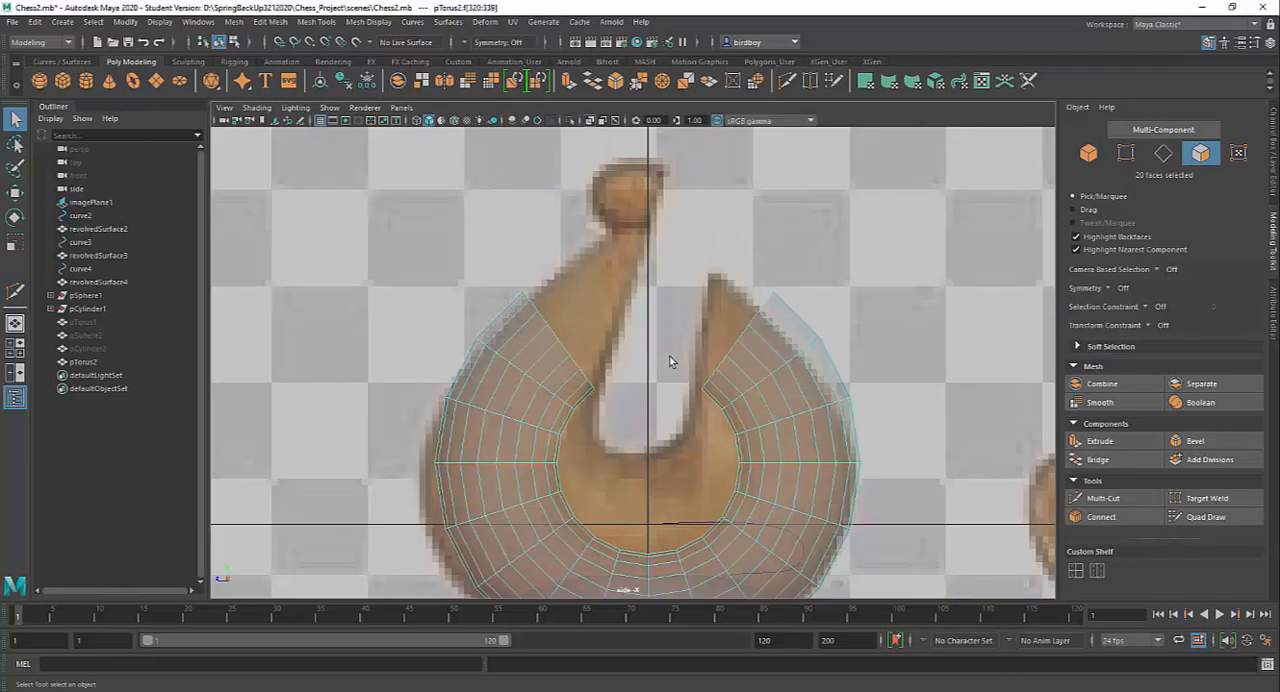
key("w")
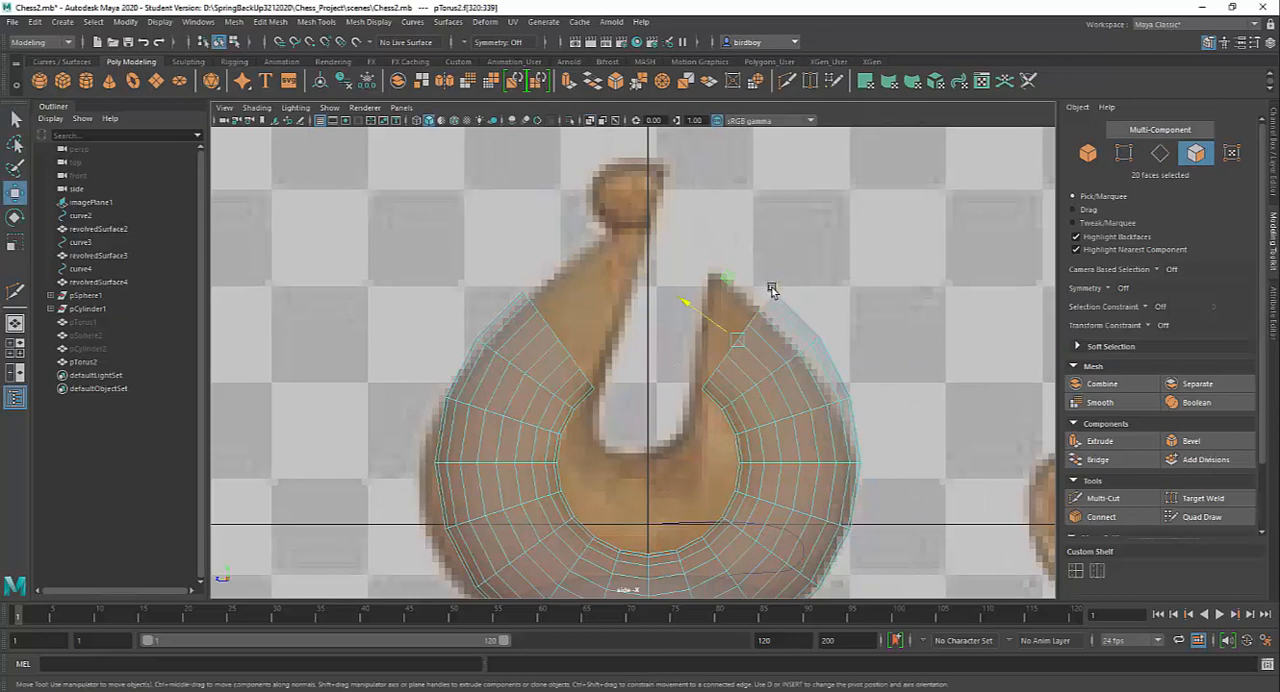
key("r")
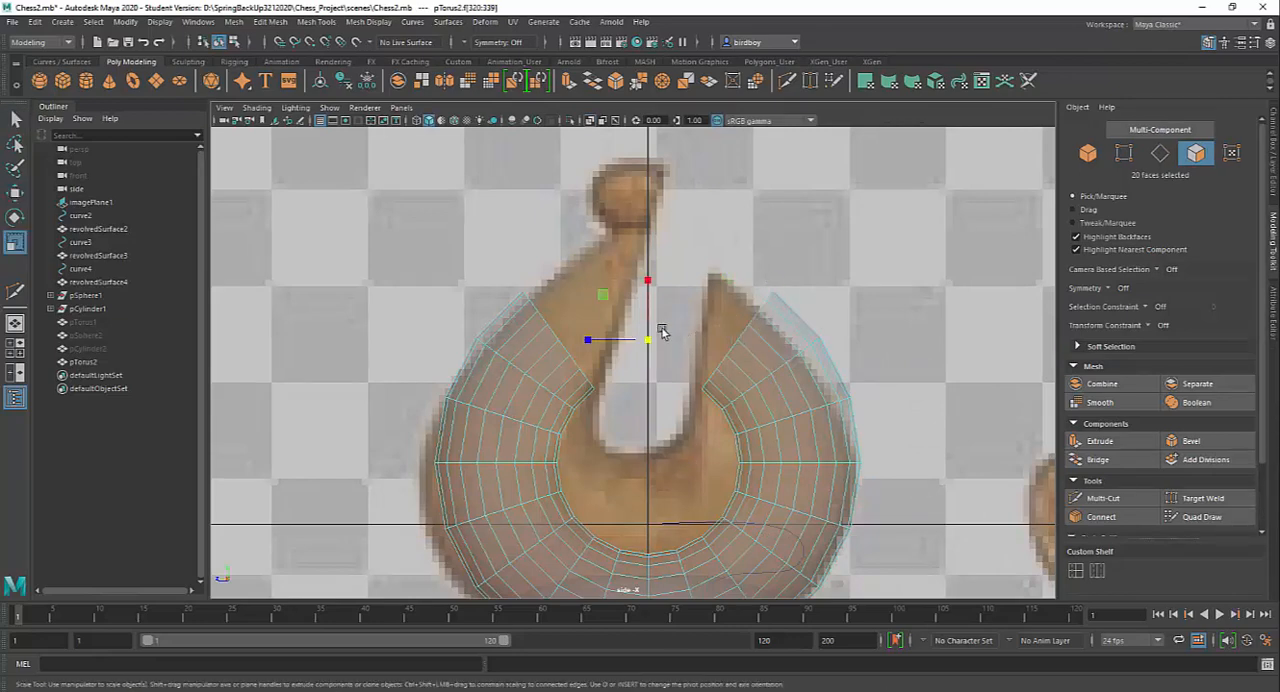
left_click_drag(588, 341, 615, 342)
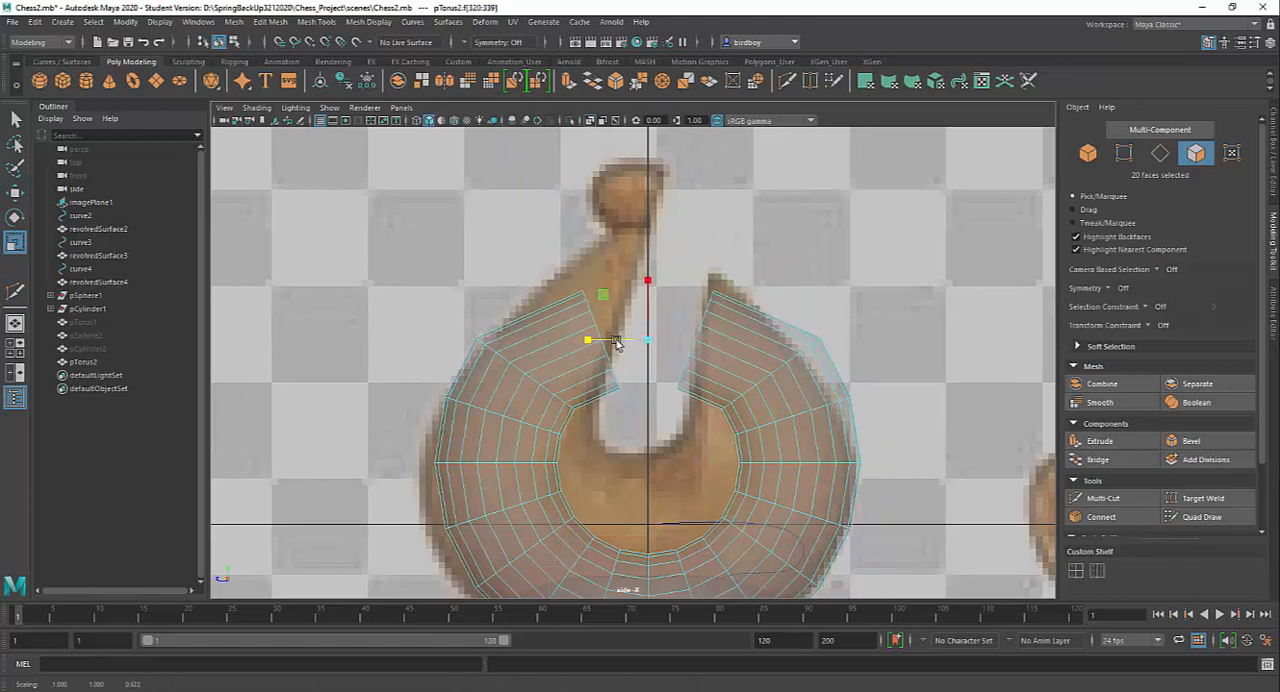
Set the Move tool's axis orientation to World and raise both end caps vertically towards the reference bishop's tip
key("w")
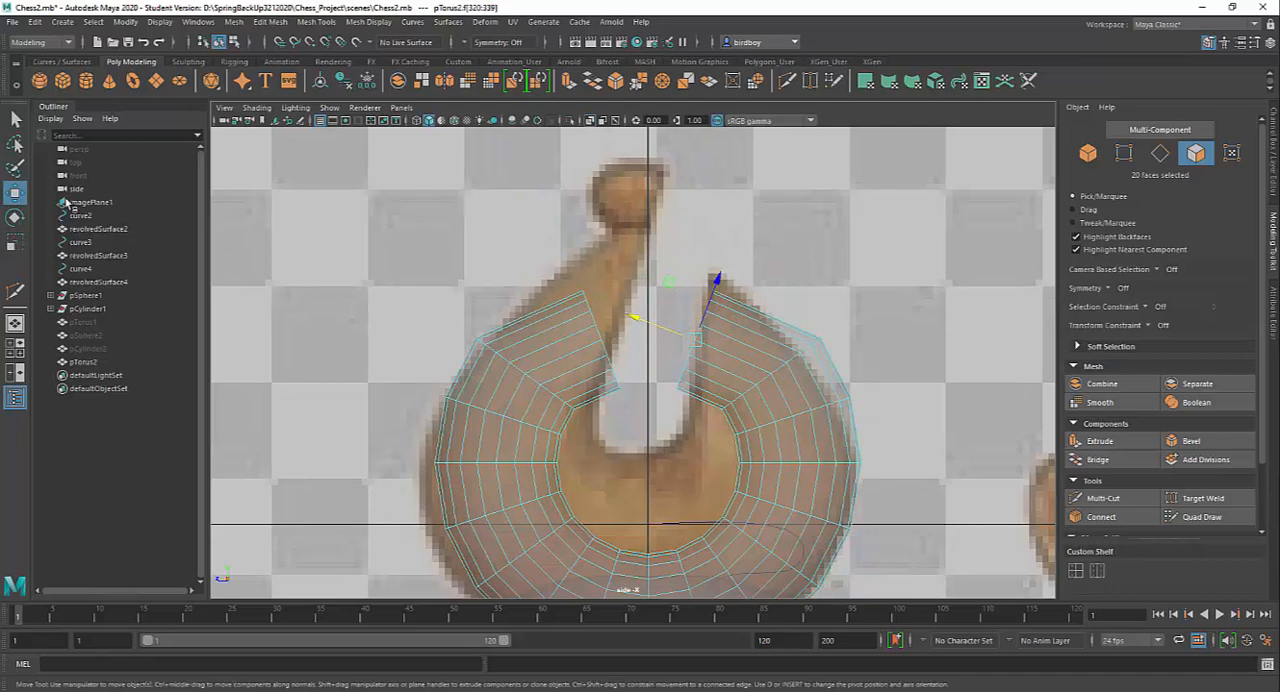
double_click(16, 192)
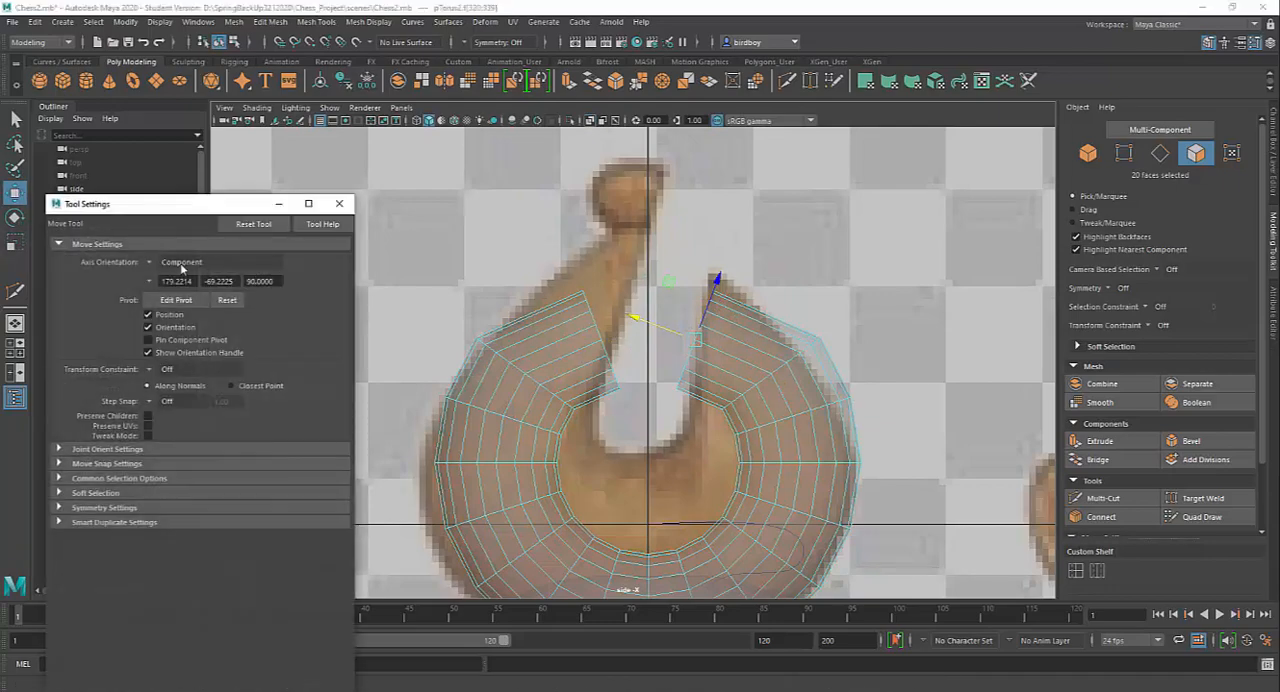
left_click(152, 264)
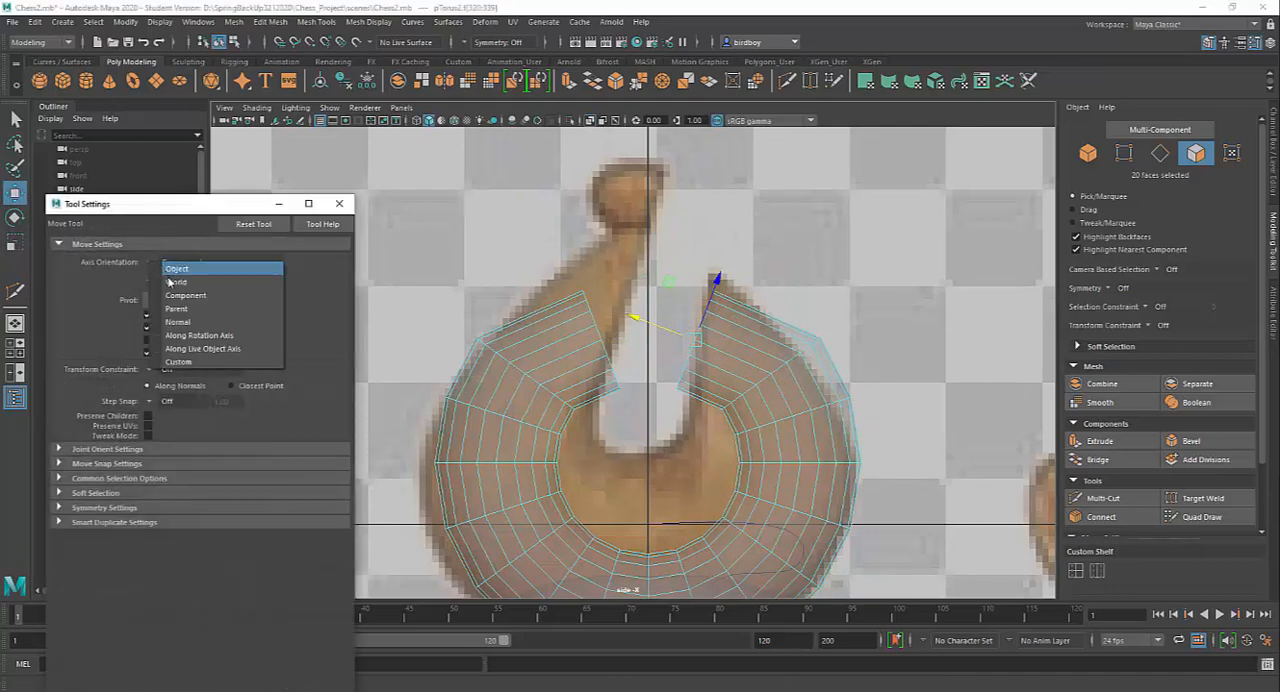
left_click(170, 282)
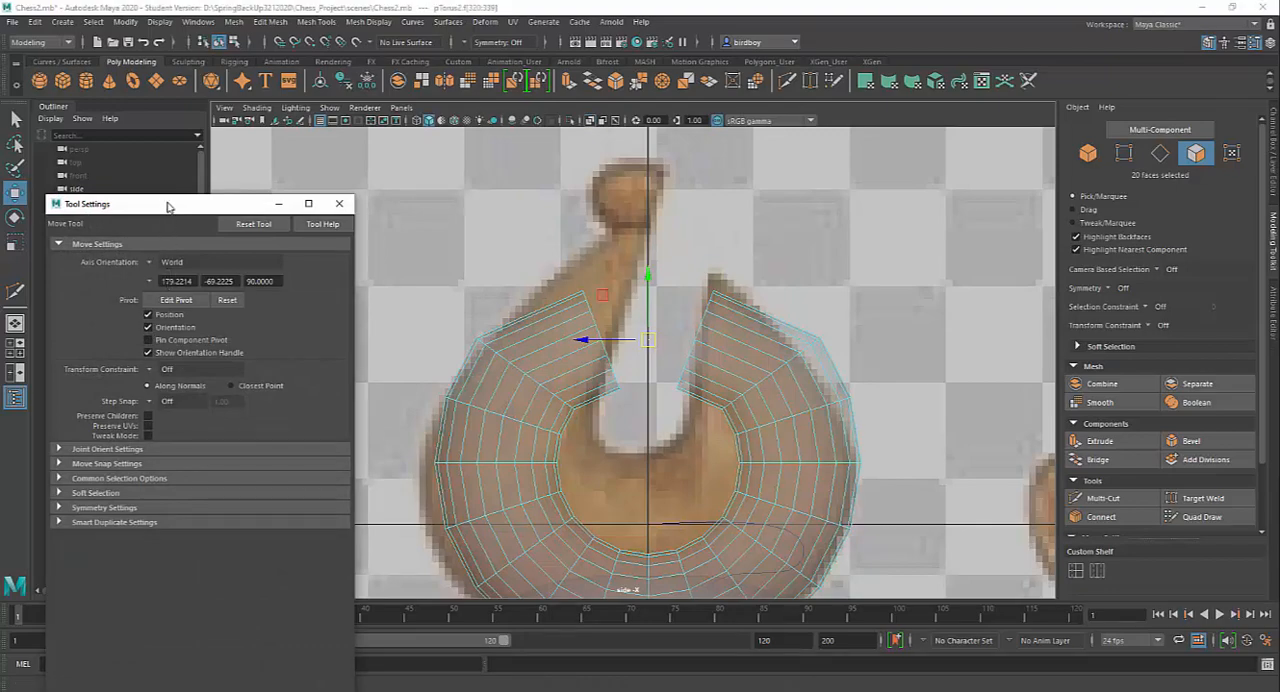
left_click_drag(167, 206, 332, 187)
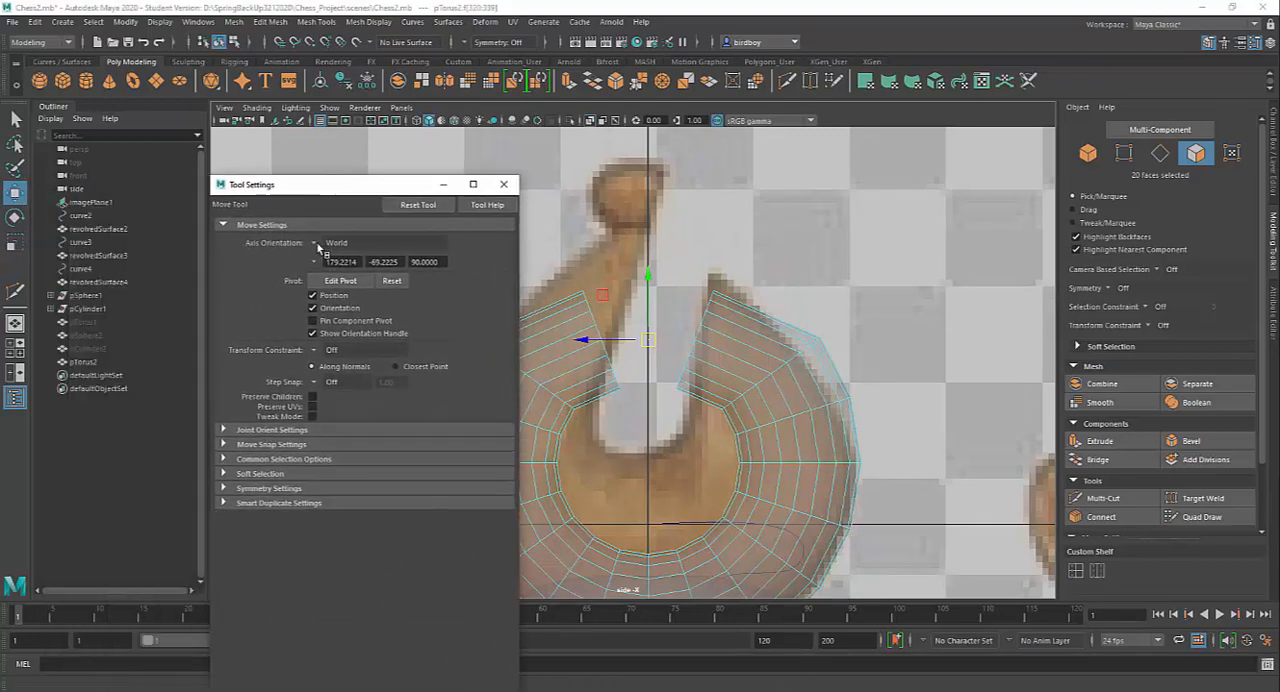
left_click(503, 184)
left_click_drag(652, 277, 665, 213)
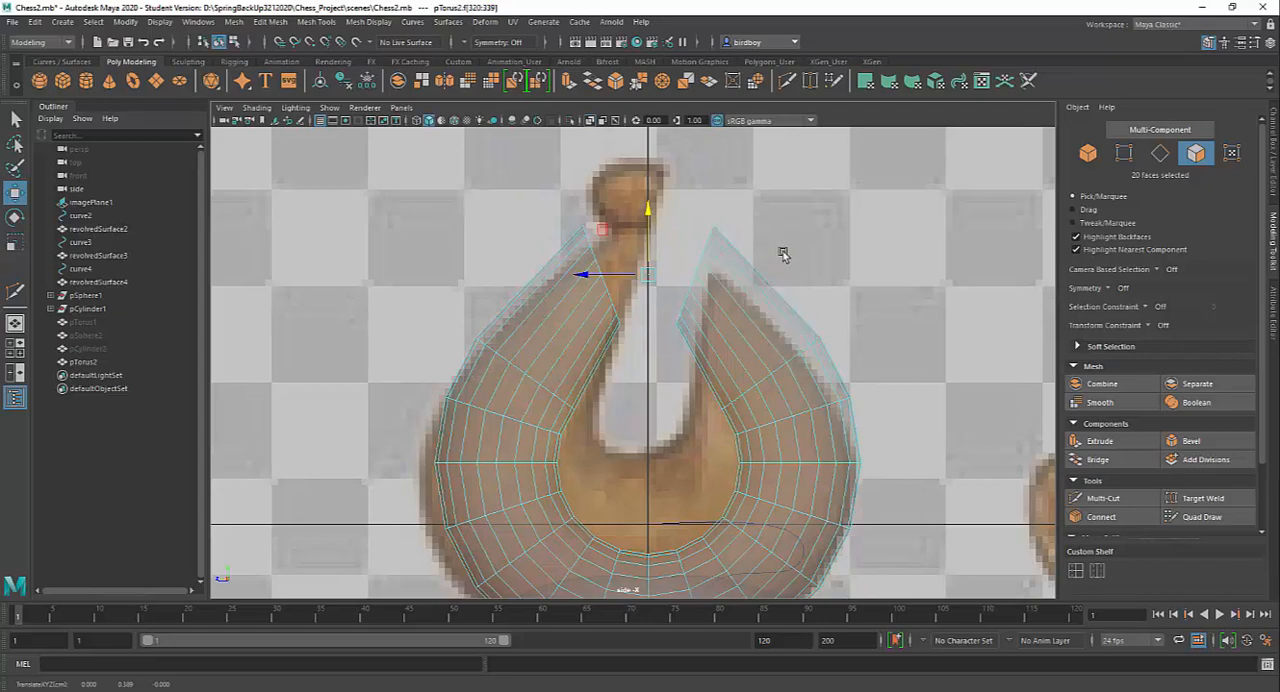
Inspect the reshaped torus ends from several angles in the perspective view and compare them with the reference bishop
key("space")
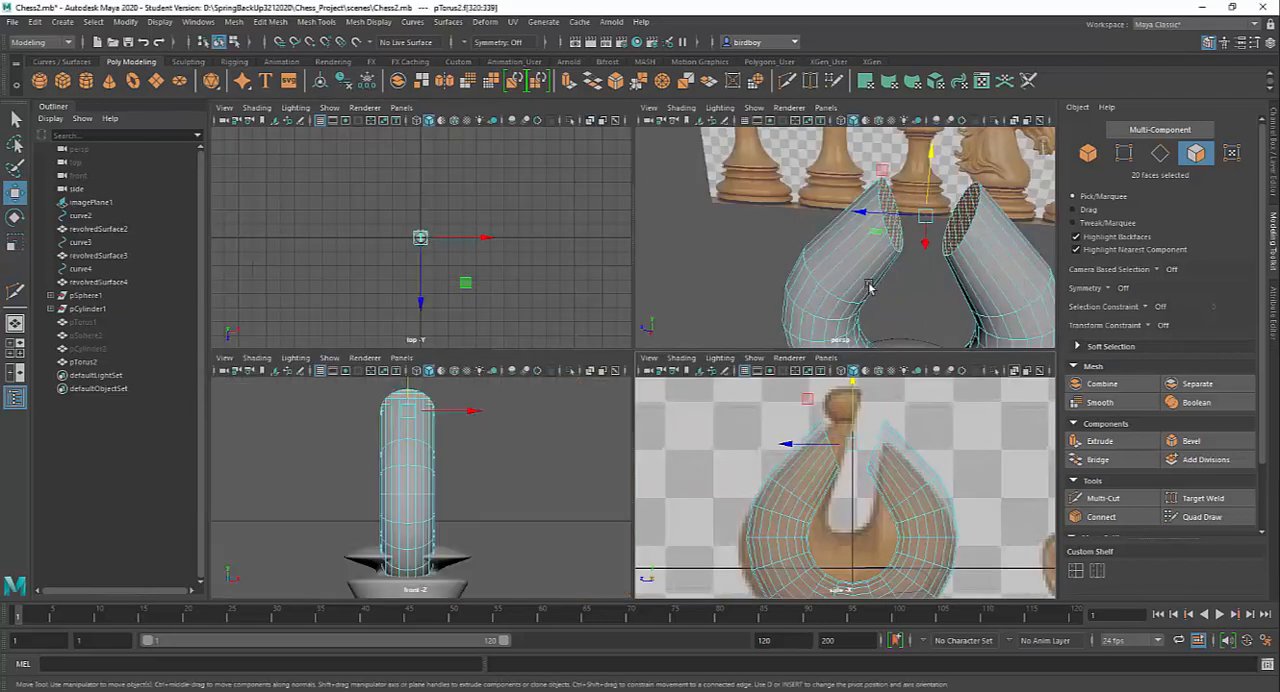
key("space")
left_click_drag(828, 391, 674, 418, "alt")
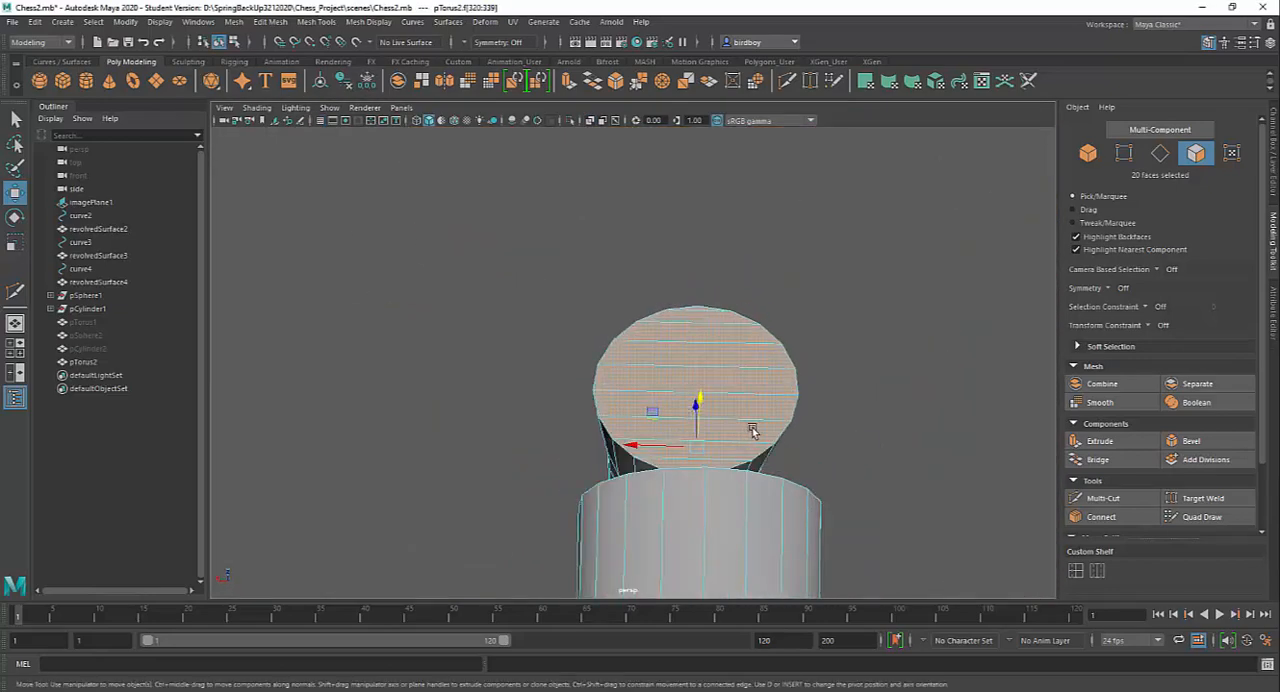
left_click_drag(753, 431, 765, 400, "alt")
key("r")
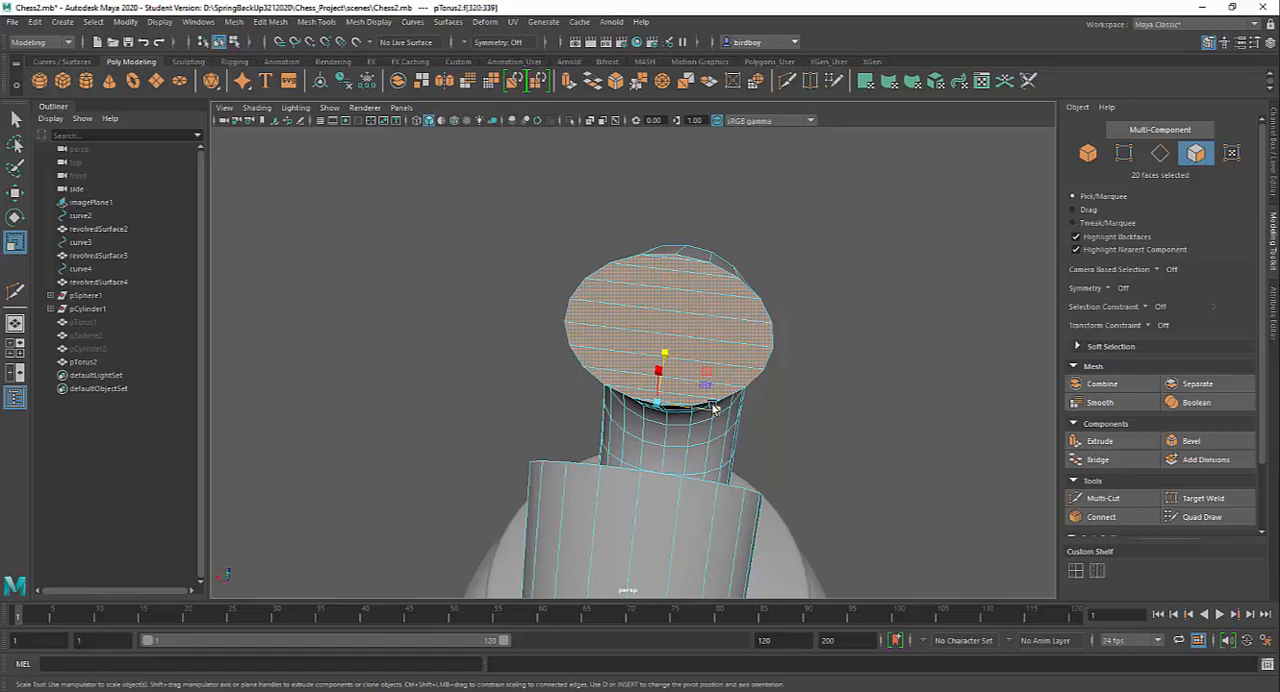
left_click_drag(718, 412, 846, 384)
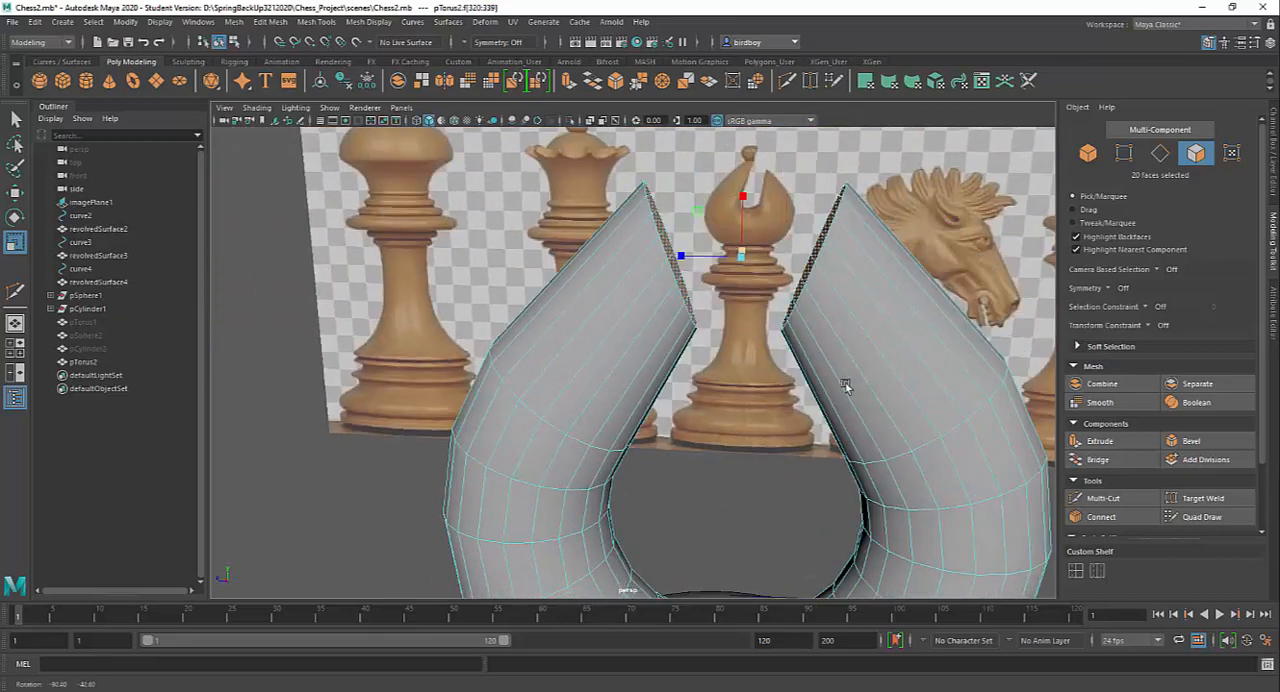
right_click_drag(851, 406, 803, 366, "alt")
middle_click_drag(803, 366, 803, 262, "alt")
right_click_drag(803, 262, 748, 312, "alt")
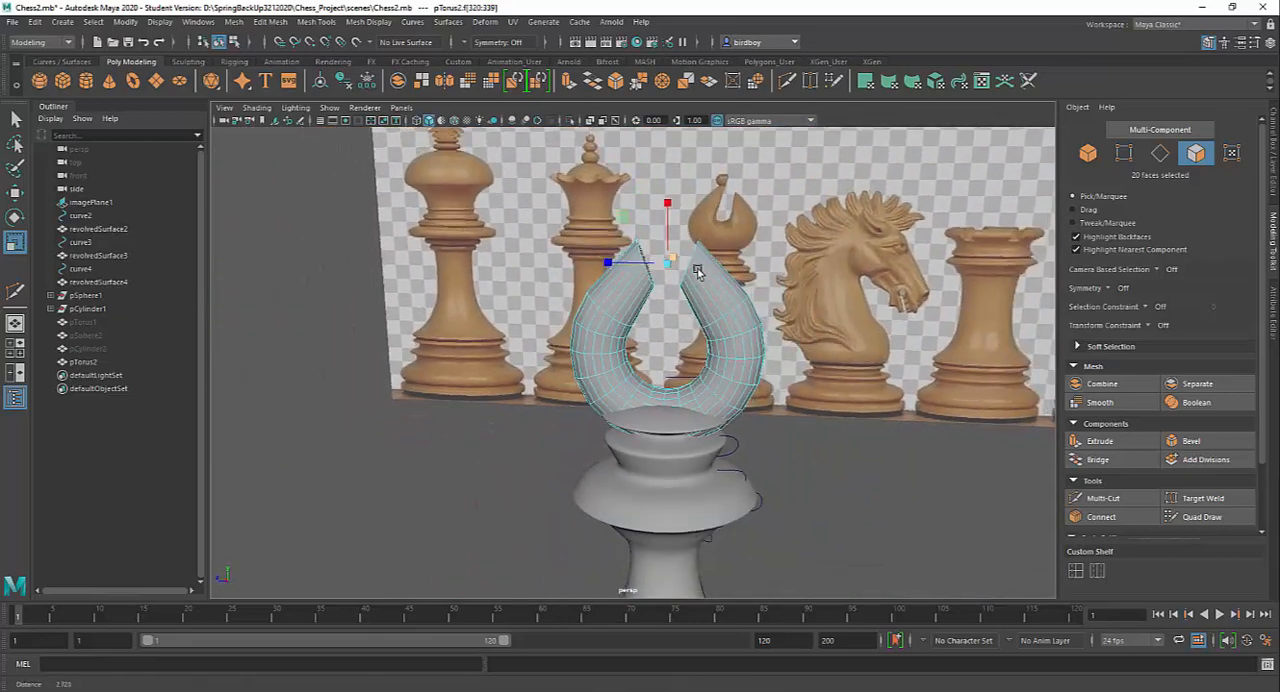
mouse_move(763, 328)
left_mouse_down("alt")
mouse_move(686, 331)
mouse_move(789, 324)
mouse_move(746, 329)
left_mouse_up("alt")
right_click_drag(746, 329, 889, 464, "alt")
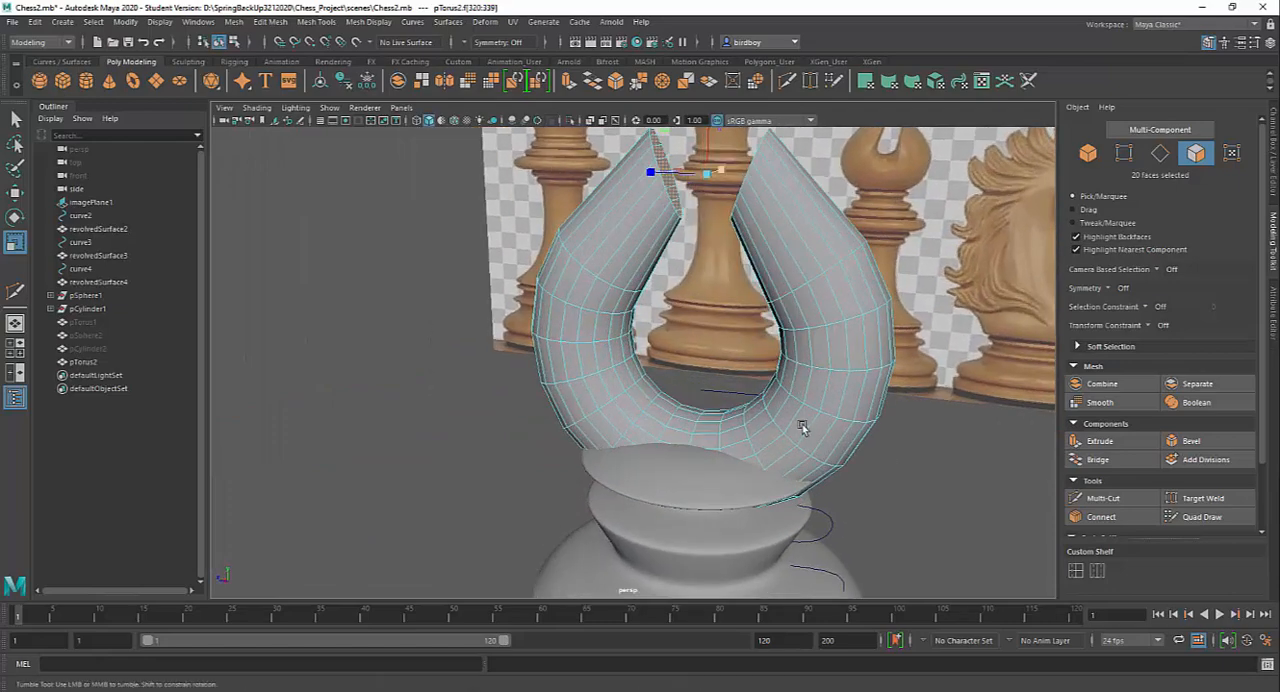
left_click_drag(802, 424, 834, 420, "alt")
right_click_drag(826, 418, 803, 440, "alt")
left_click_drag(803, 440, 753, 448, "alt")
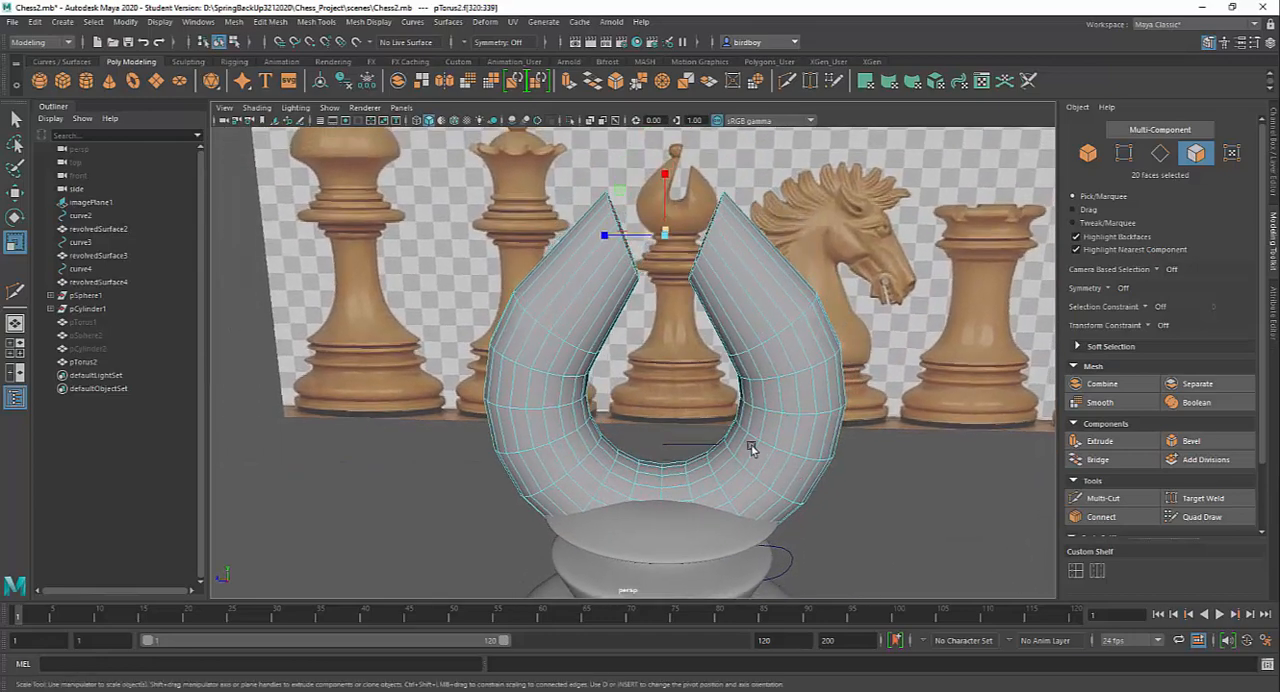
Select the lengthwise face loop running around the outer side of the torus between its two end caps
left_click(560, 287)
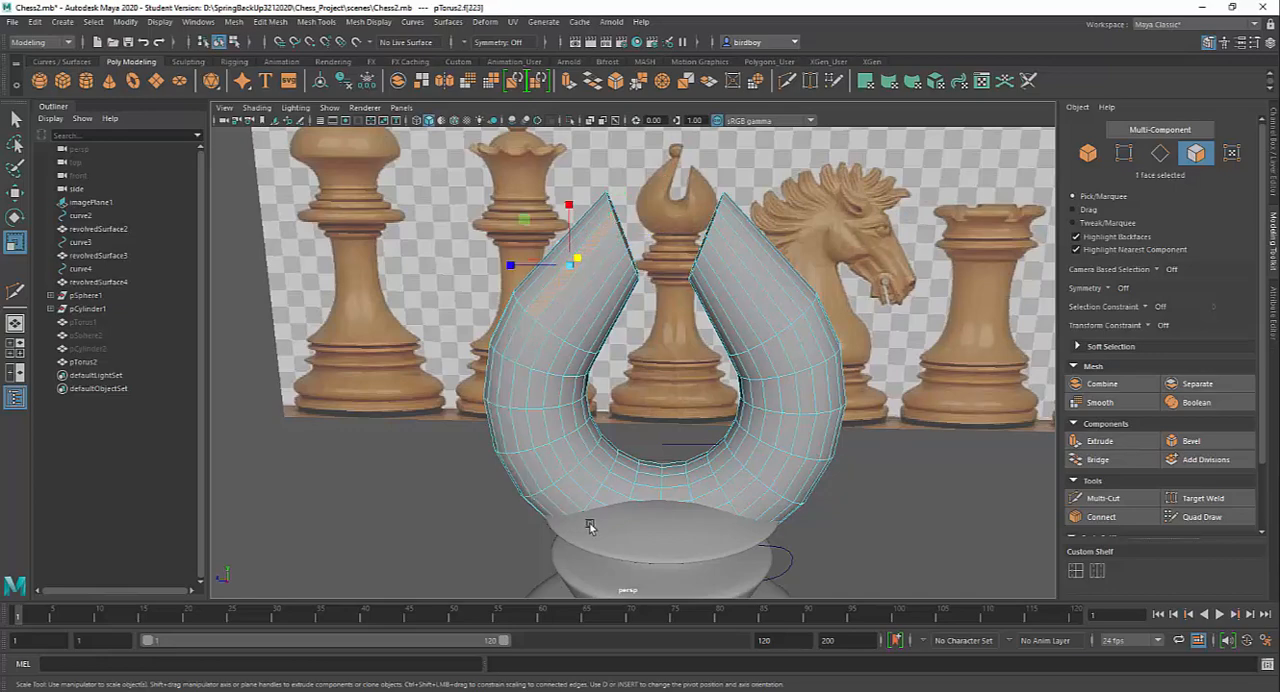
double_click(778, 275, "shift")
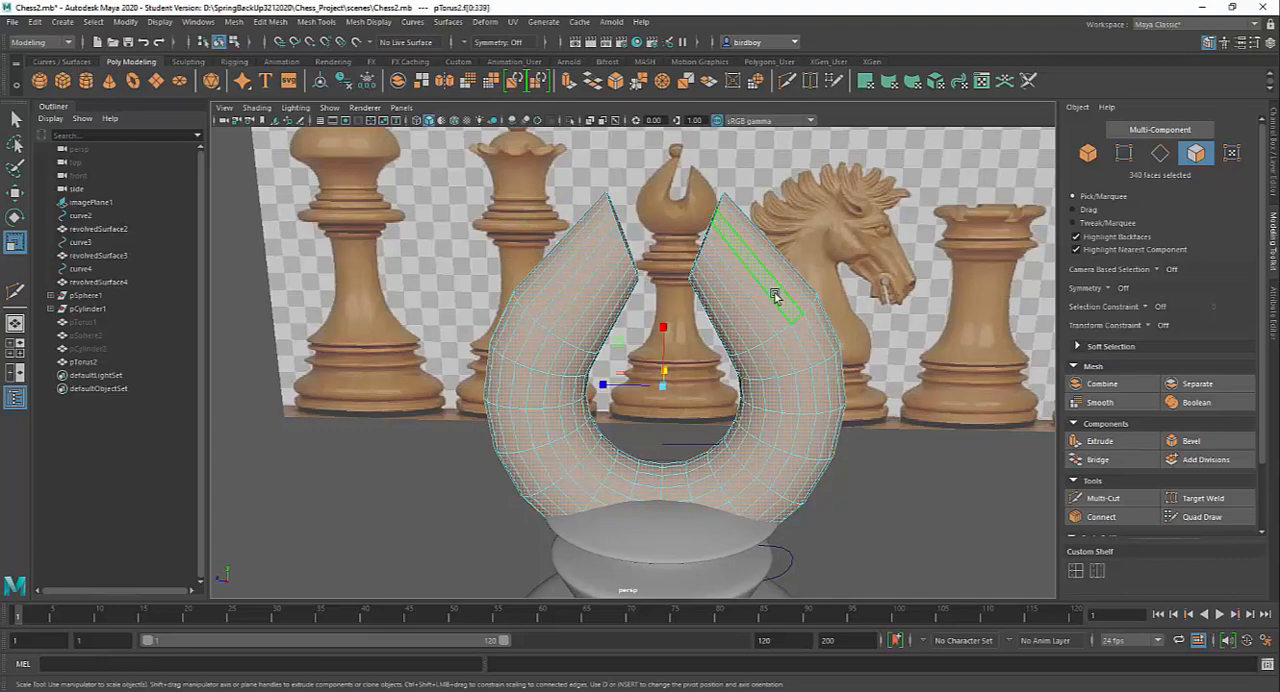
double_click(775, 296)
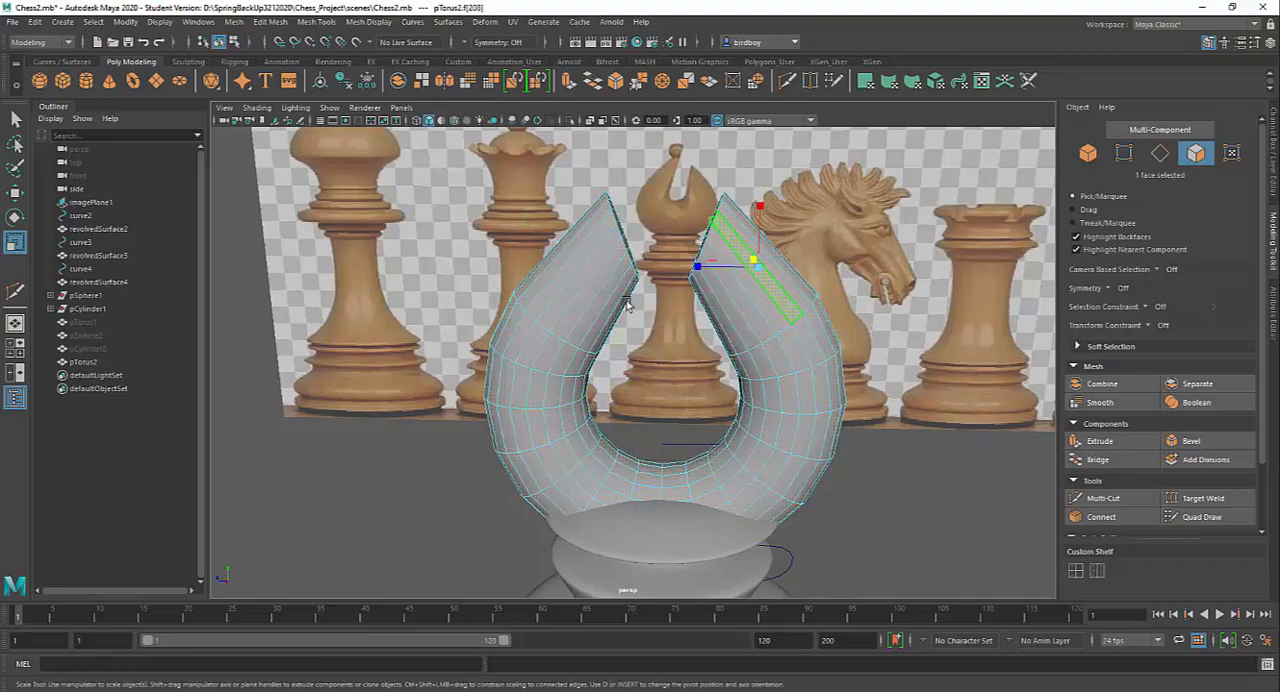
double_click(588, 258, "shift")
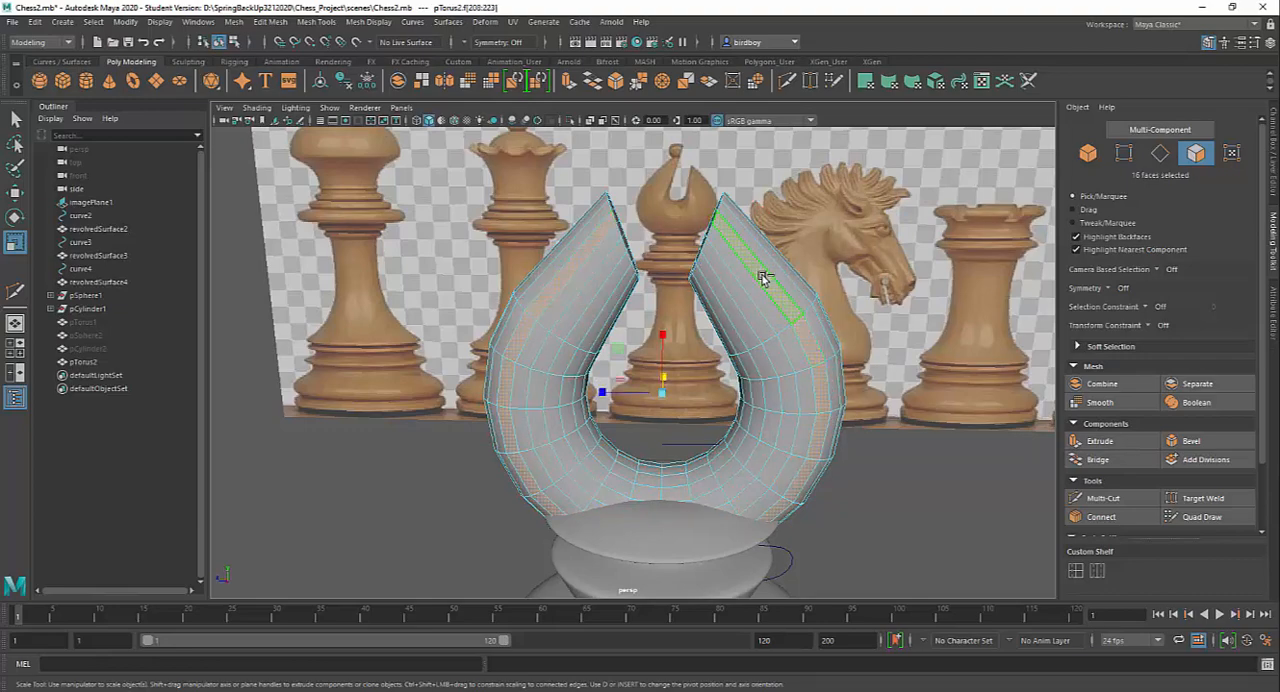
mouse_move(711, 224)
left_mouse_down("alt")
mouse_move(659, 246)
mouse_move(709, 227)
left_mouse_up("alt")
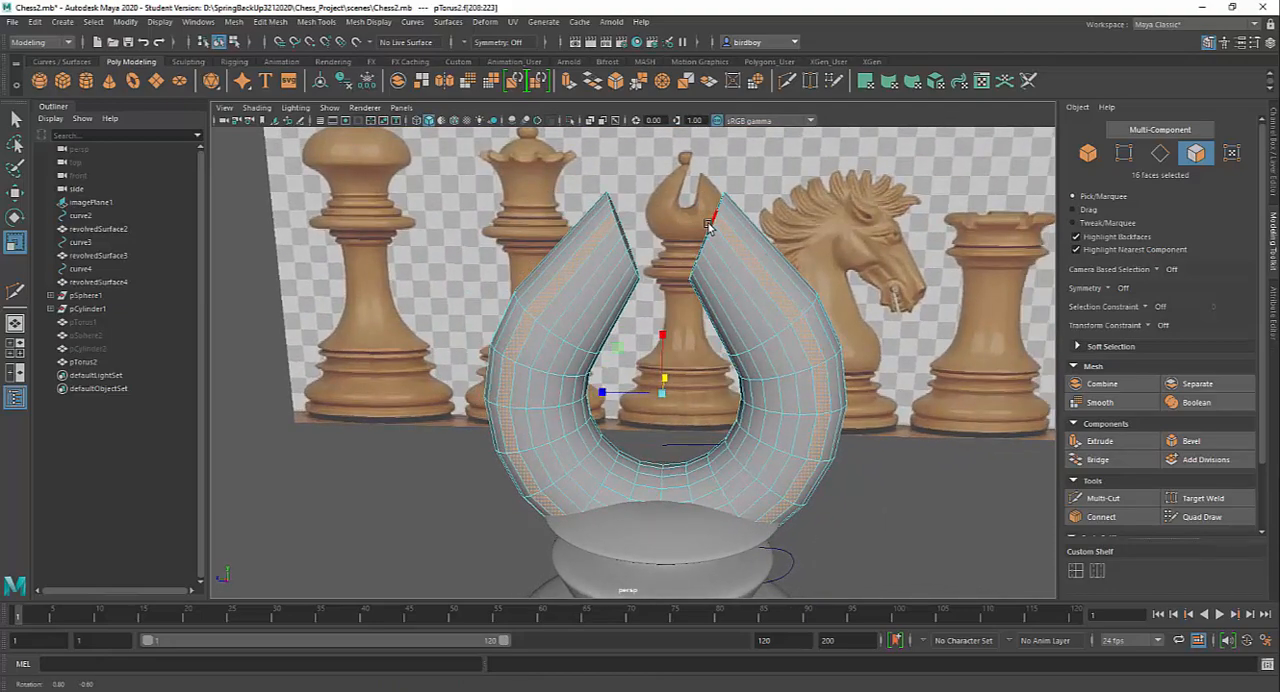
Extend the selection with two neighbouring lengthwise face loops, covering three adjacent loops on this side of the torus
left_click(601, 256, "shift")
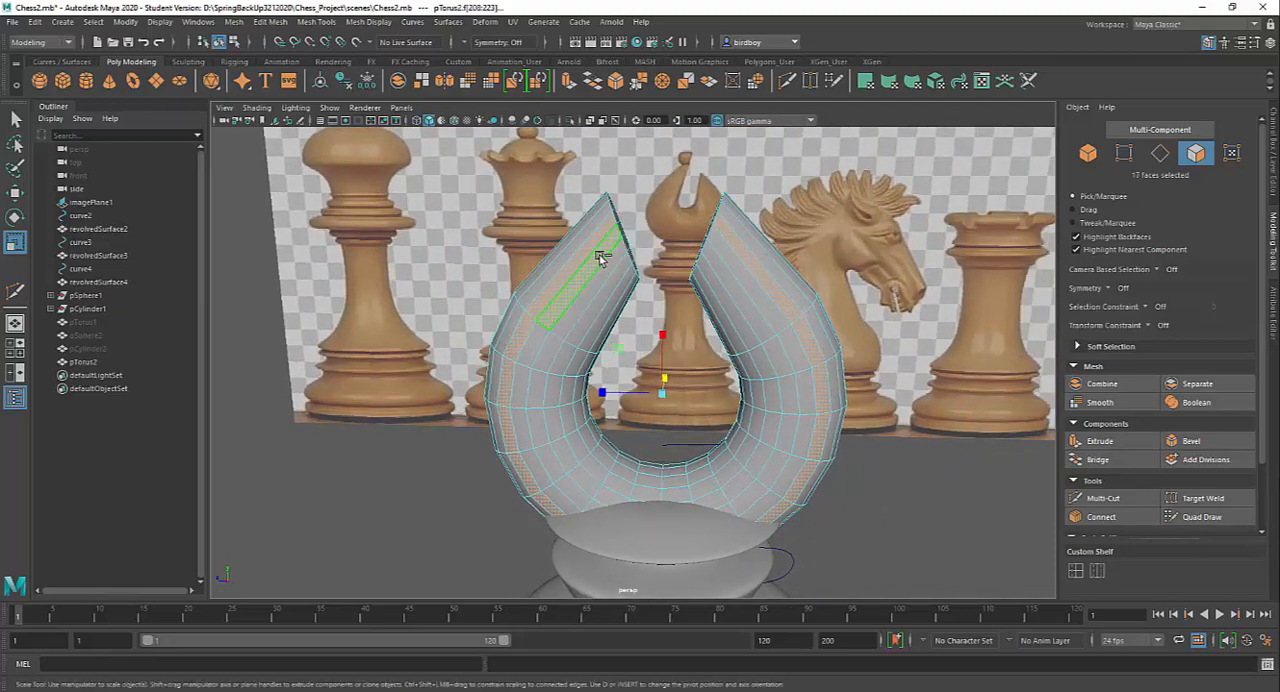
left_click(734, 261, "shift")
mouse_move(957, 374)
left_mouse_down("alt")
mouse_move(883, 397)
mouse_move(969, 367)
left_mouse_up("alt")
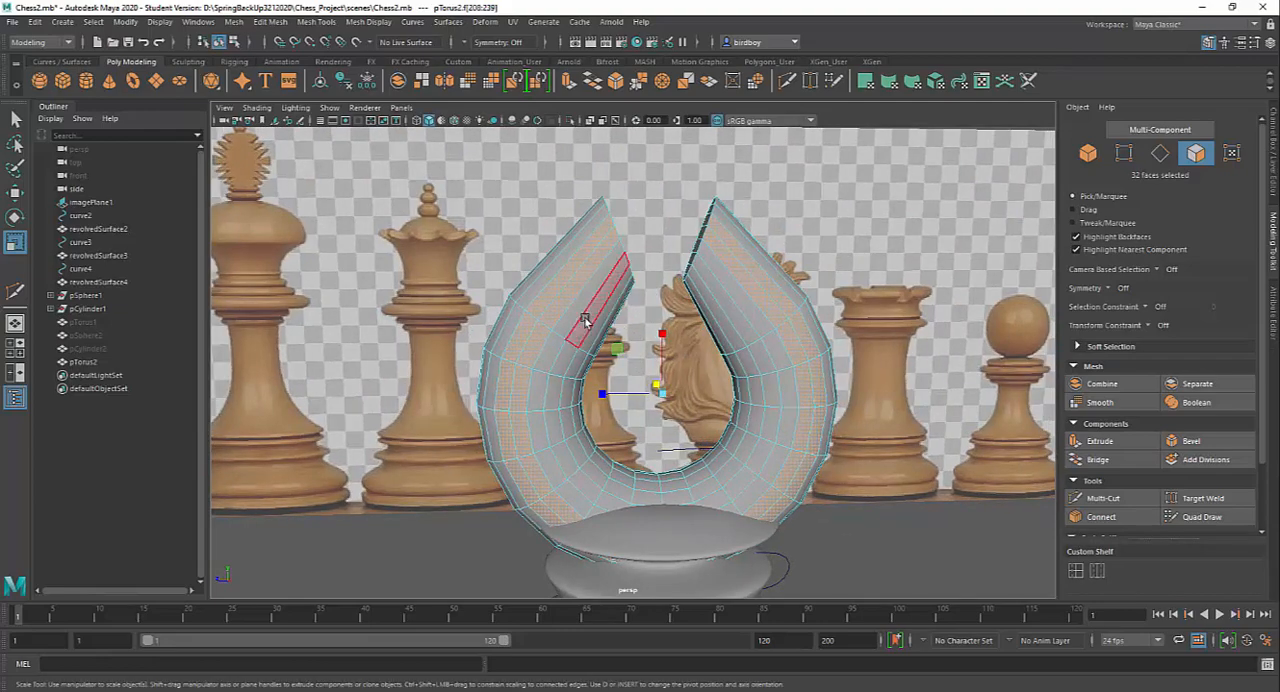
left_click(579, 311, "shift")
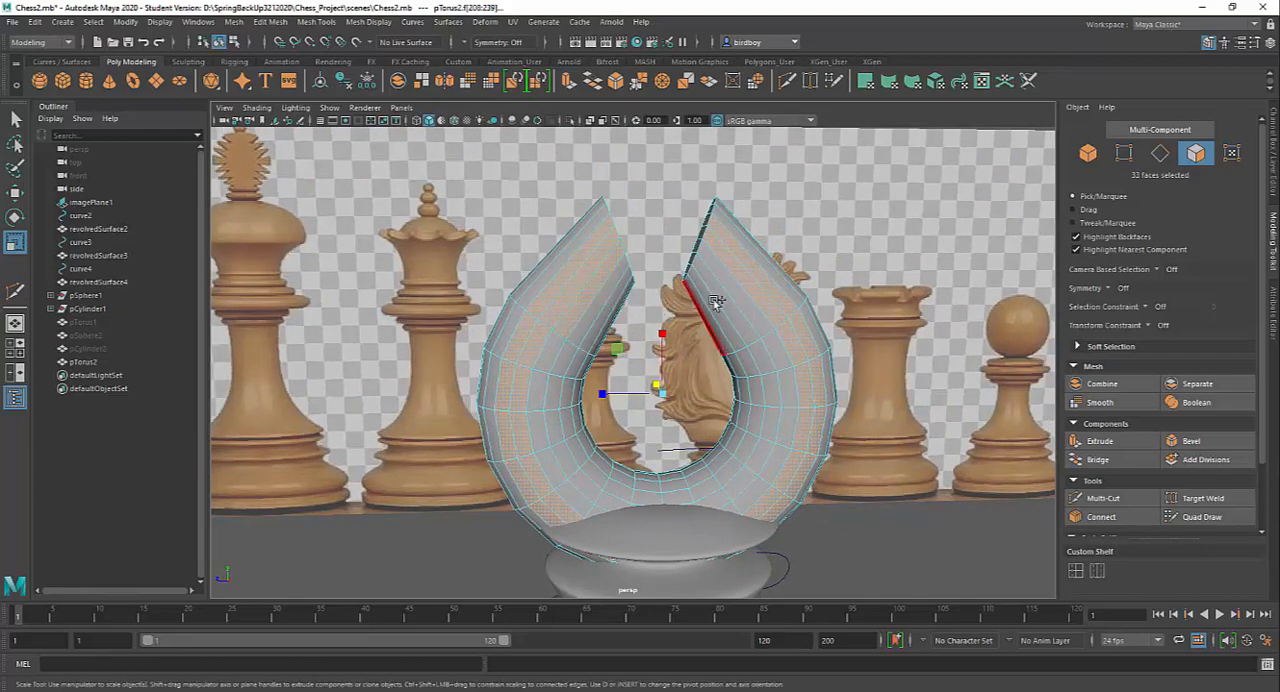
left_click_drag(1016, 342, 743, 320, "alt")
Add the three matching lengthwise face loops on the opposite side of the torus to the selection
key("4")
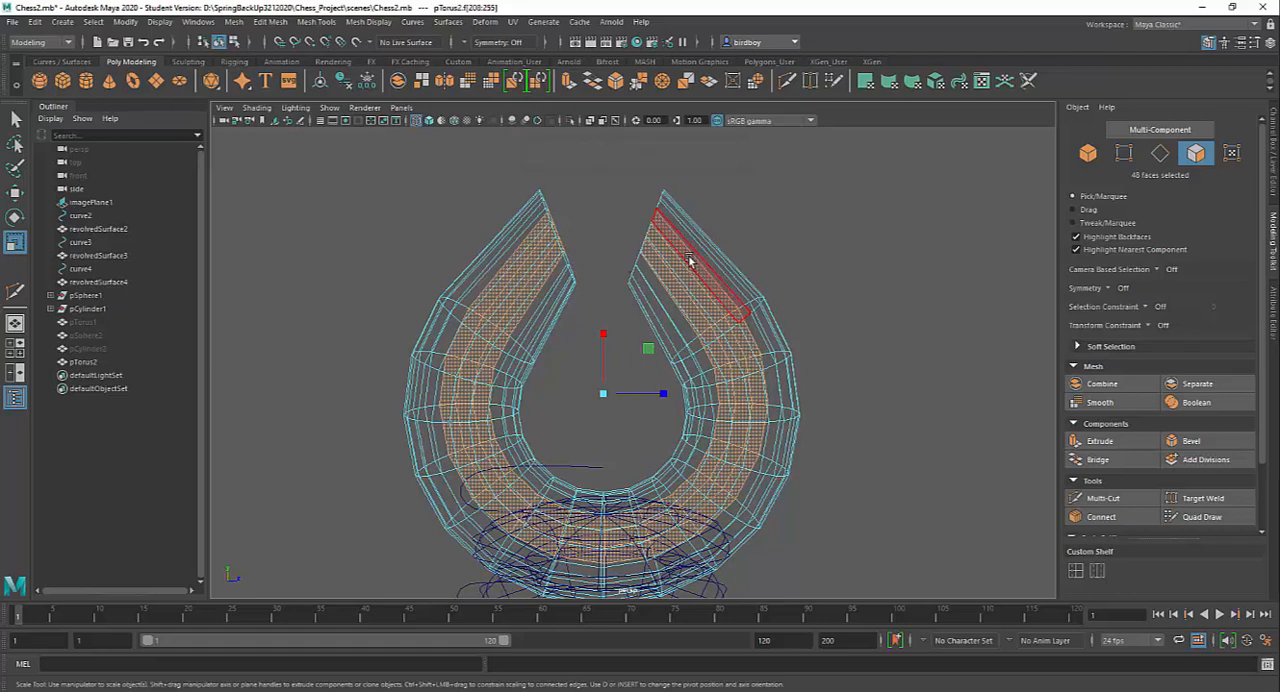
left_click(690, 260, "shift")
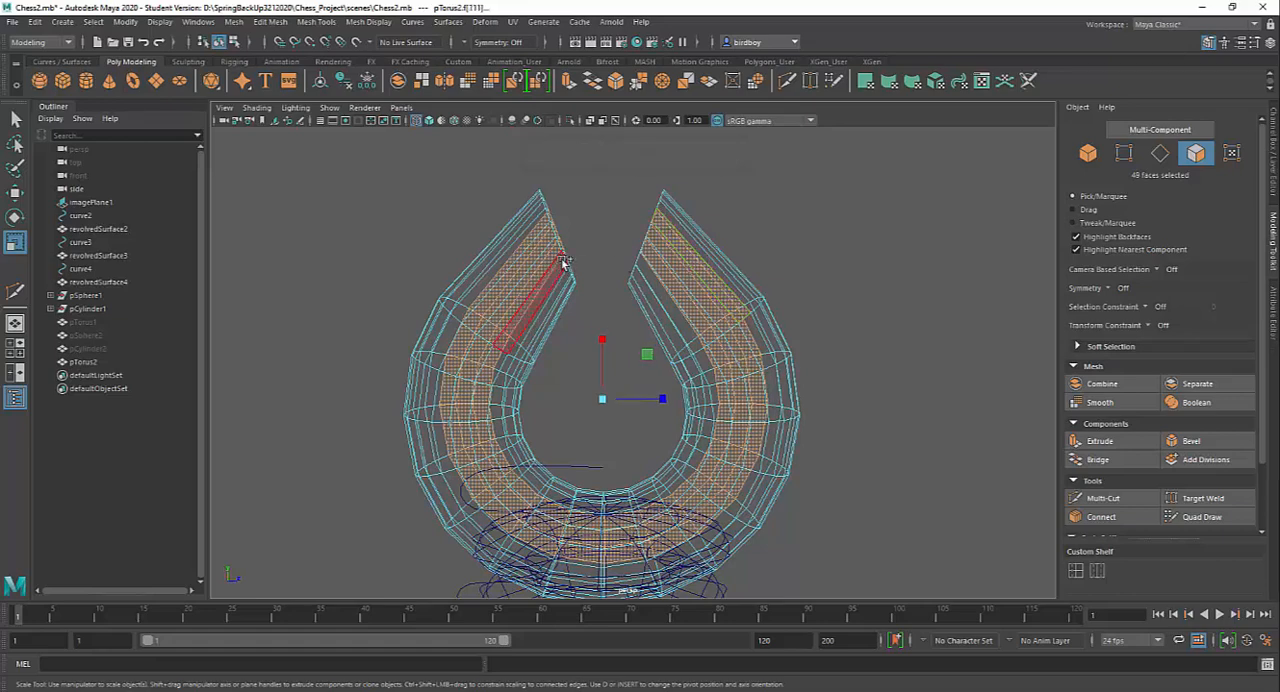
double_click(535, 237, "shift")
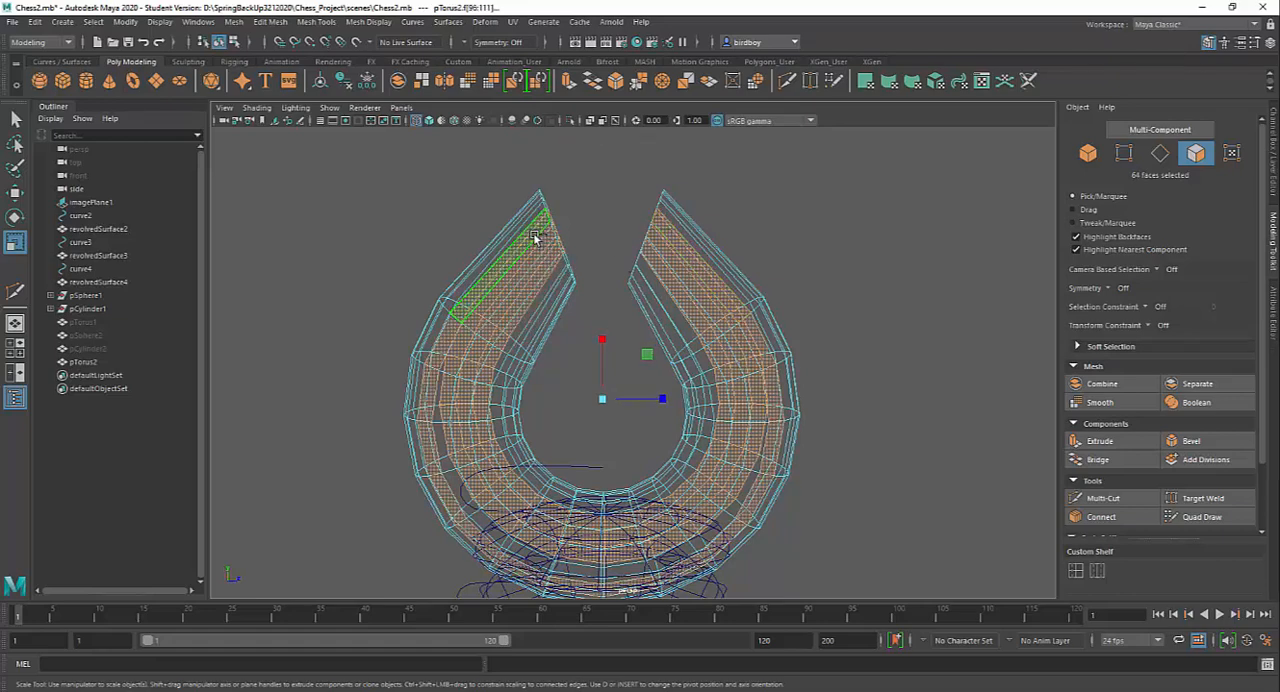
key("5")
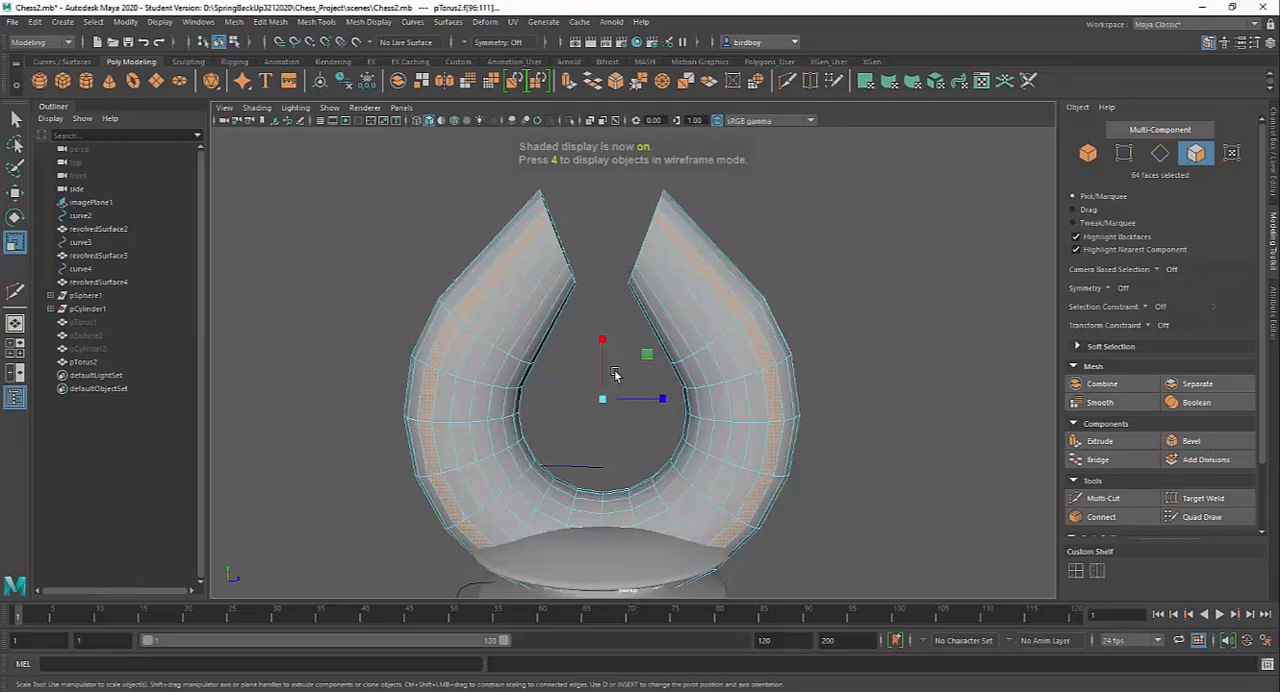
left_click(520, 270, "shift")
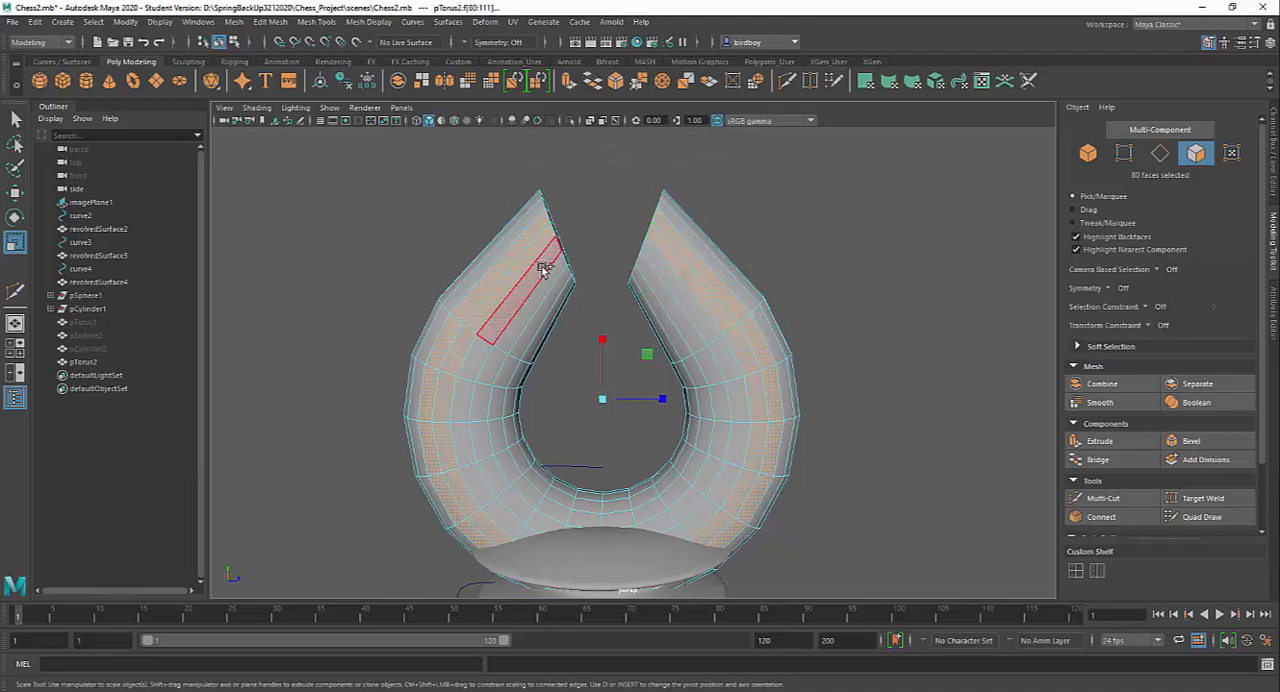
double_click(545, 267, "shift")
double_click(667, 275, "shift")
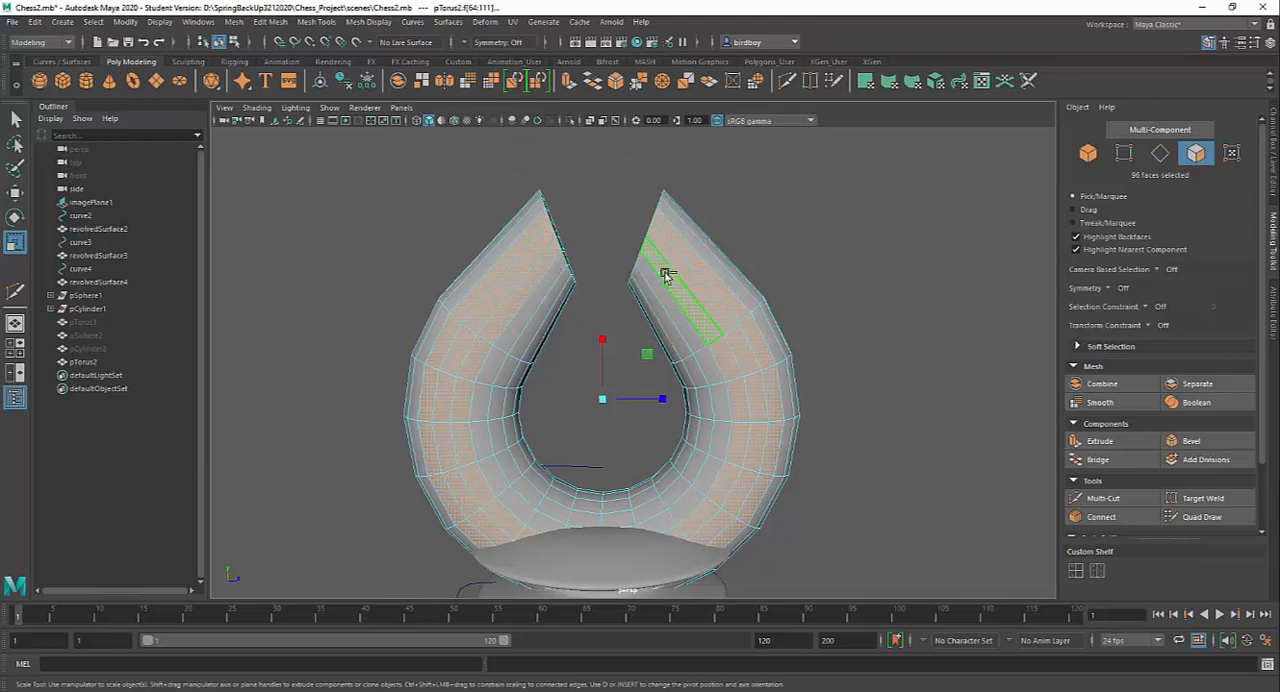
Scale the selected face loops on both sides along the torus's depth axis to adjust its thickness
left_click_drag(898, 407, 820, 437, "alt")
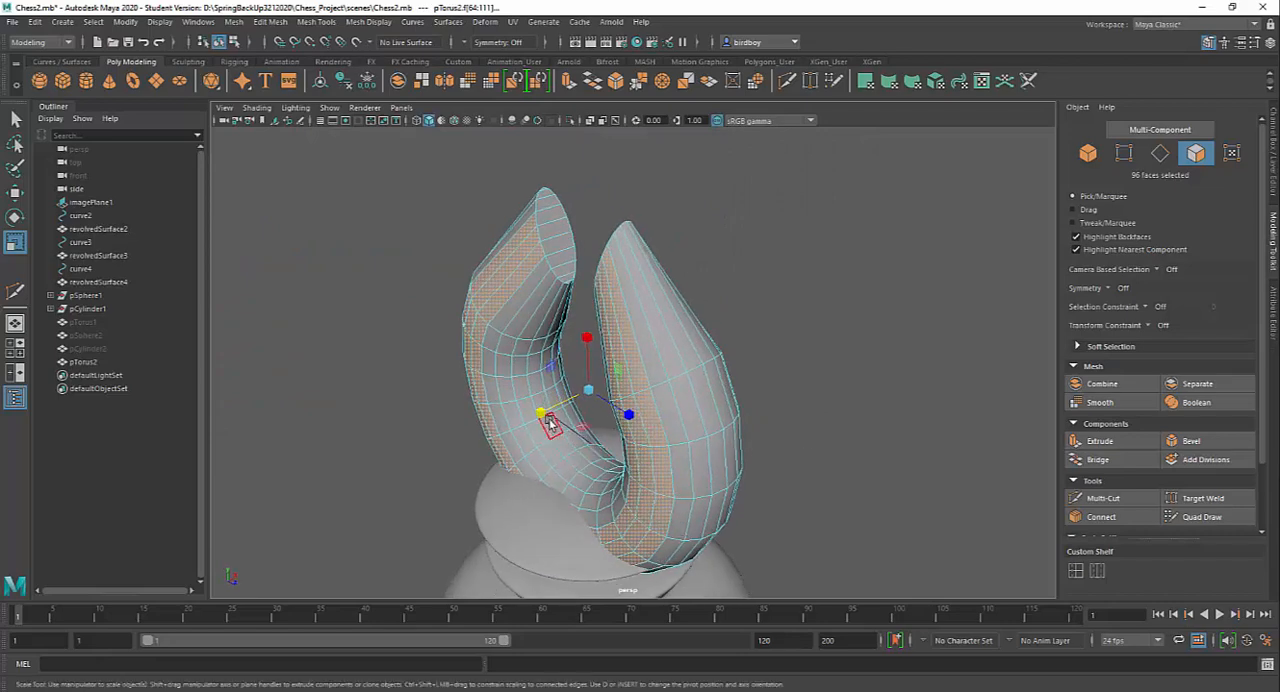
left_click_drag(545, 415, 718, 345)
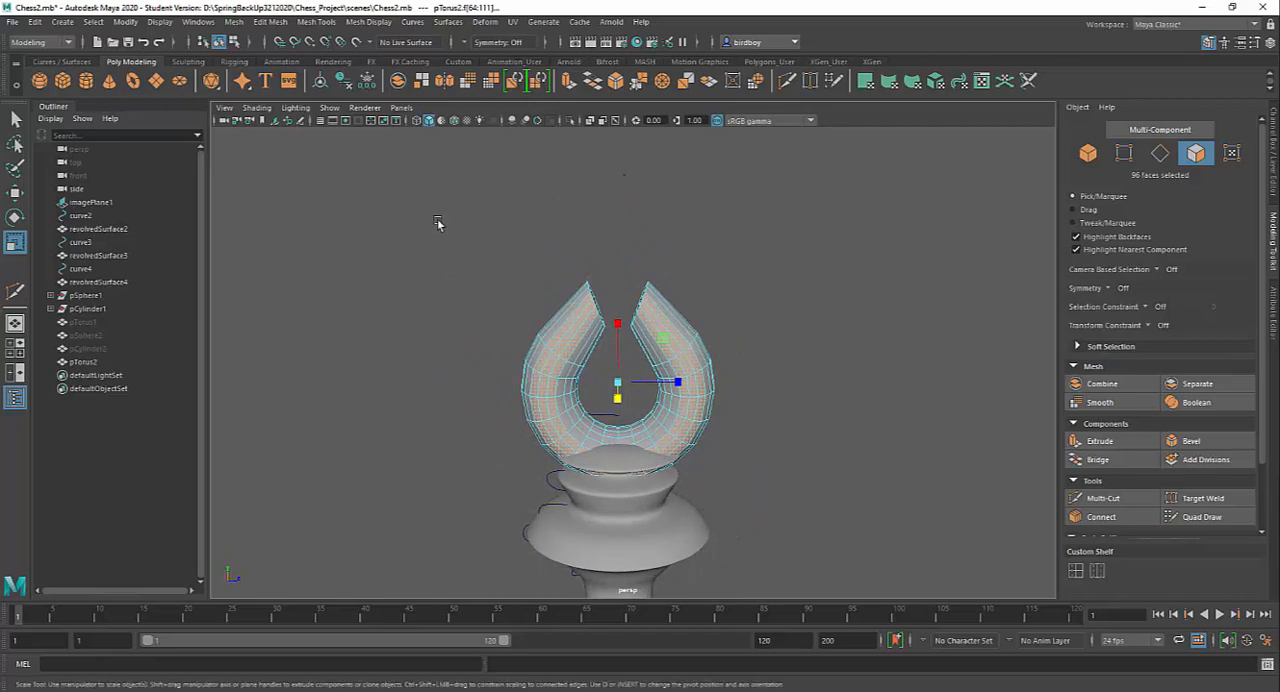
Invert the face selection on the torus and scale the remaining faces to refine the head's cross-section
left_click_drag(437, 222, 754, 514)
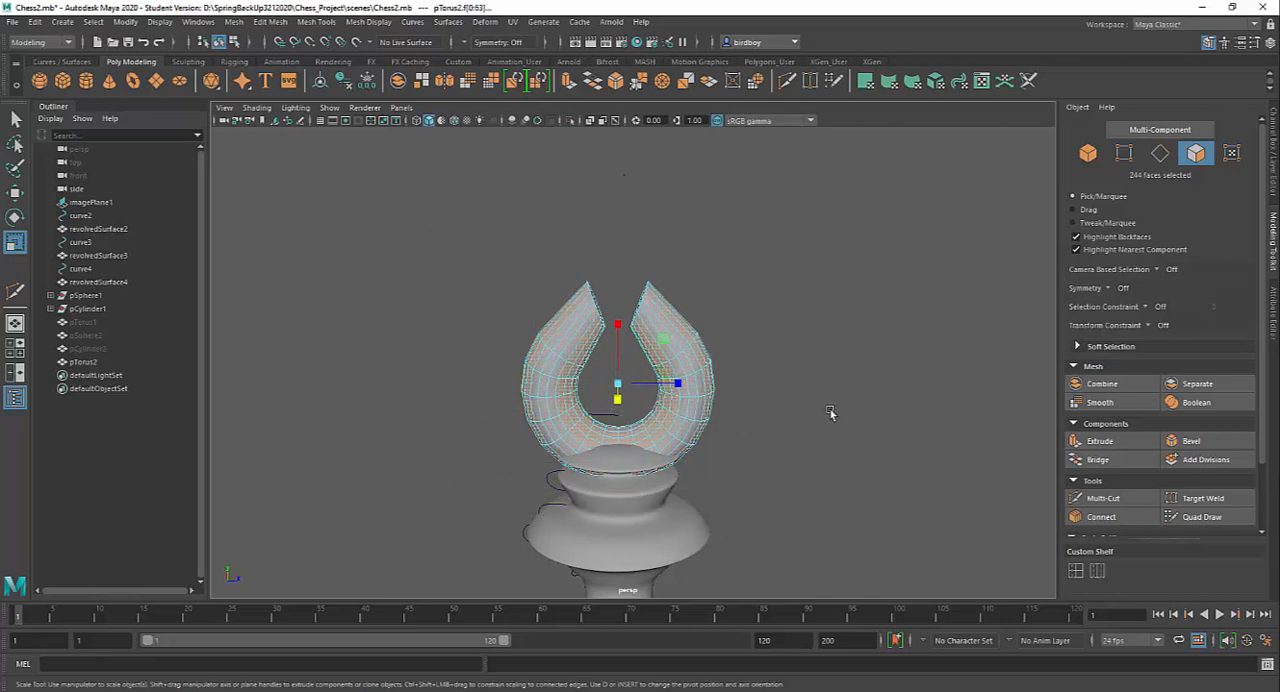
left_click_drag(830, 413, 617, 420, "alt")
right_click_drag(617, 420, 823, 522, "alt")
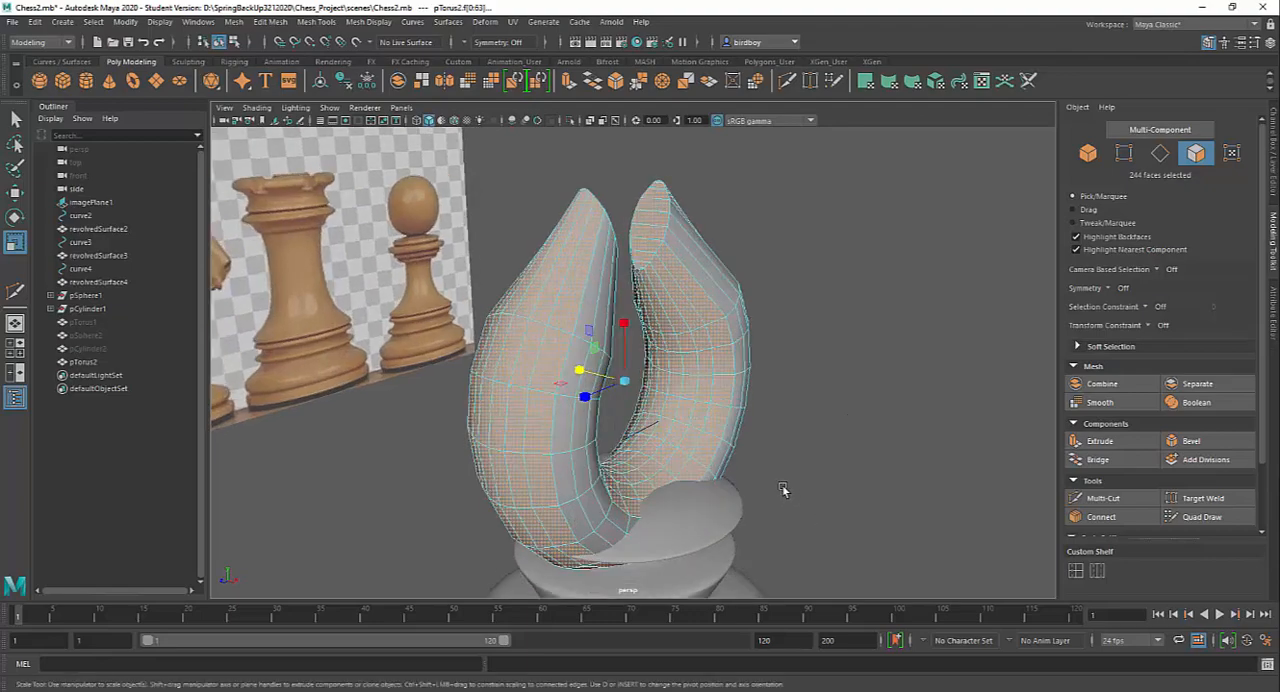
left_click_drag(783, 489, 938, 489, "alt")
left_click_drag(593, 406, 581, 401)
left_click_drag(581, 401, 566, 453, "alt")
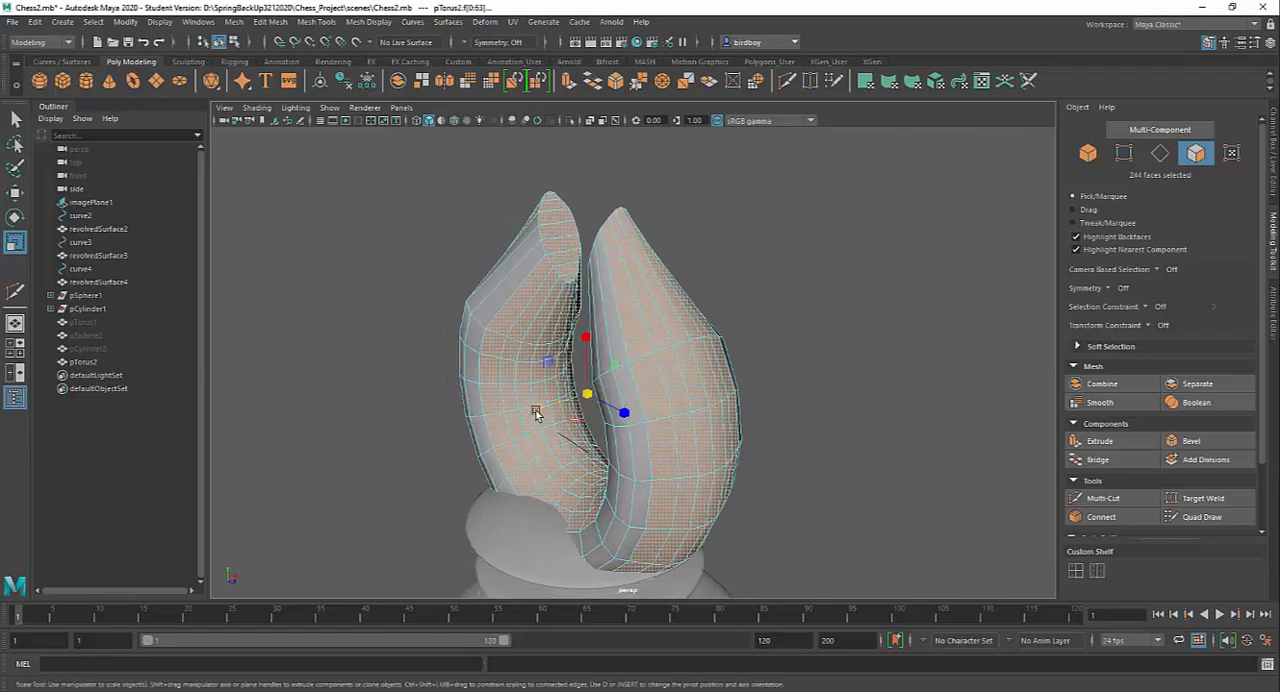
left_click_drag(536, 413, 714, 420, "alt")
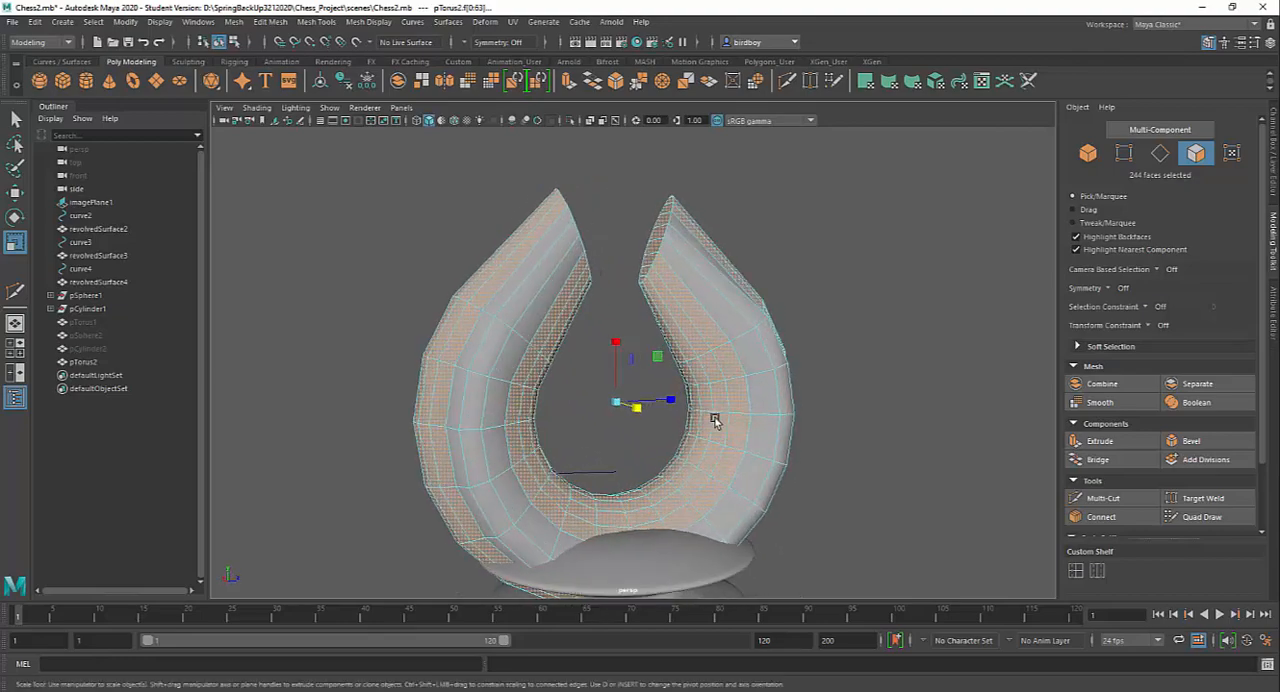
right_click_drag(741, 442, 688, 380, "alt")
left_click_drag(688, 380, 655, 386, "alt")
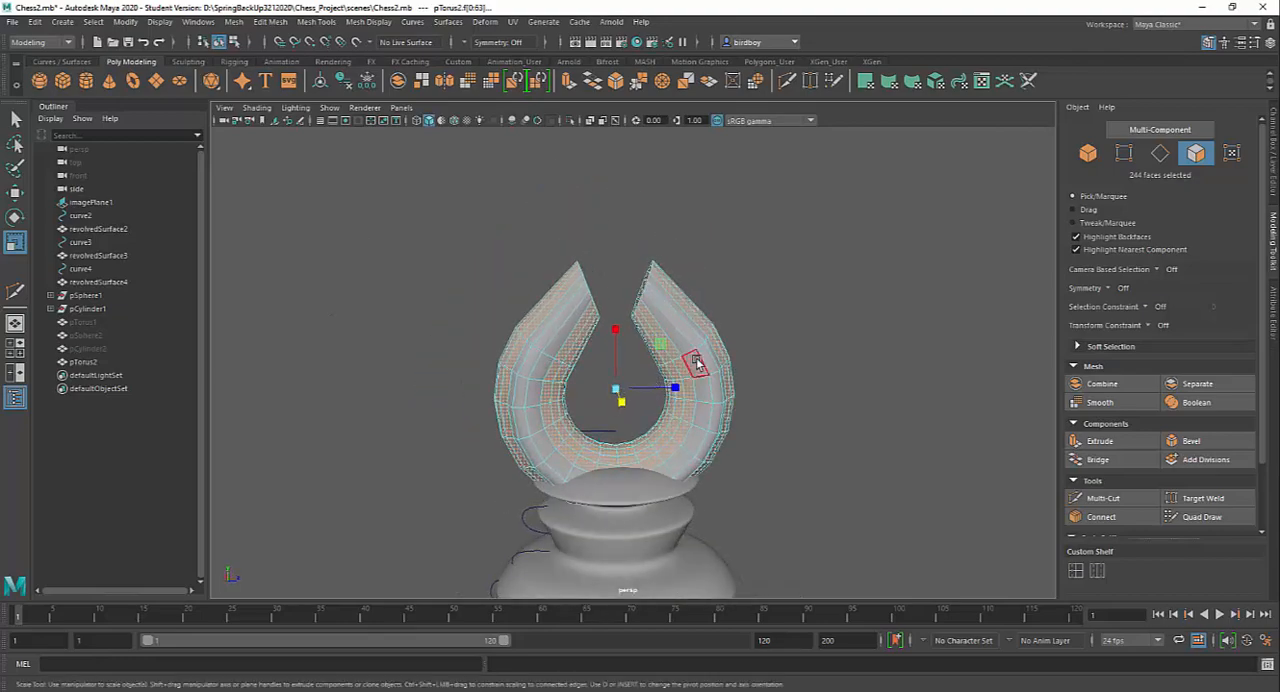
Return to object selection, deselect the torus and examine its smooth shading on the bishop body
right_click_drag(697, 363, 752, 318)
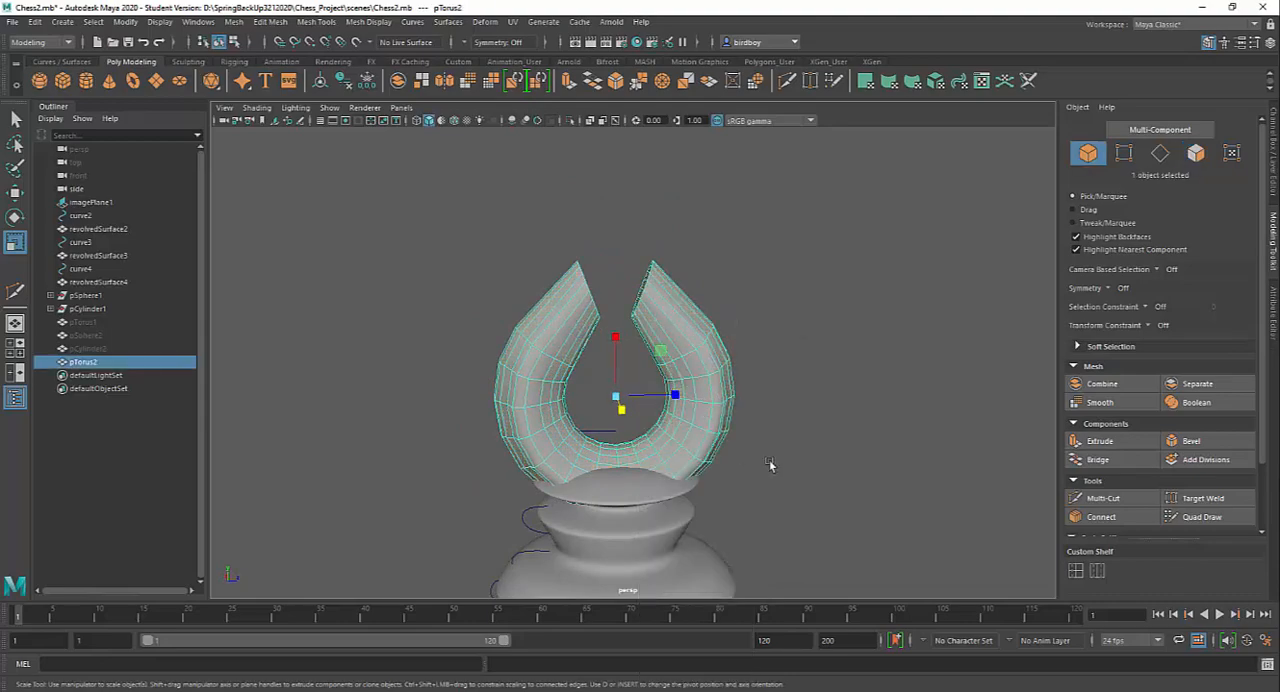
left_click(820, 435)
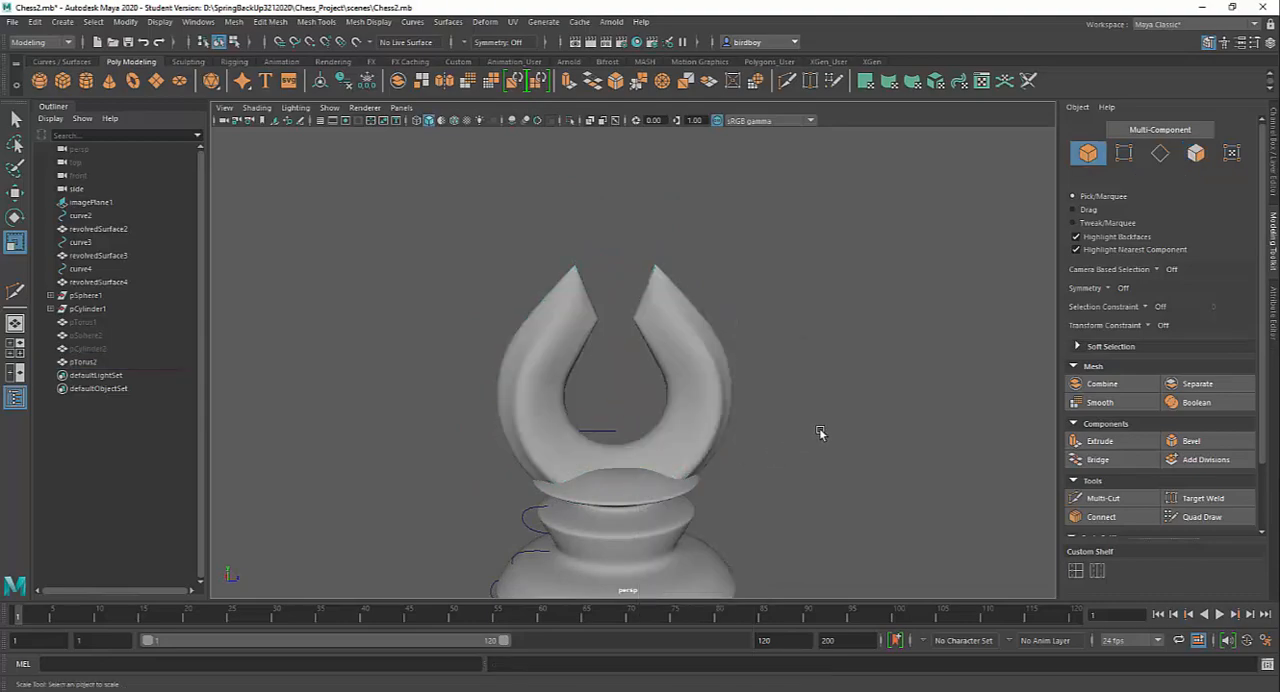
mouse_move(823, 435)
left_mouse_down("alt")
mouse_move(807, 448)
mouse_move(720, 430)
mouse_move(514, 429)
mouse_move(821, 433)
left_mouse_up("alt")
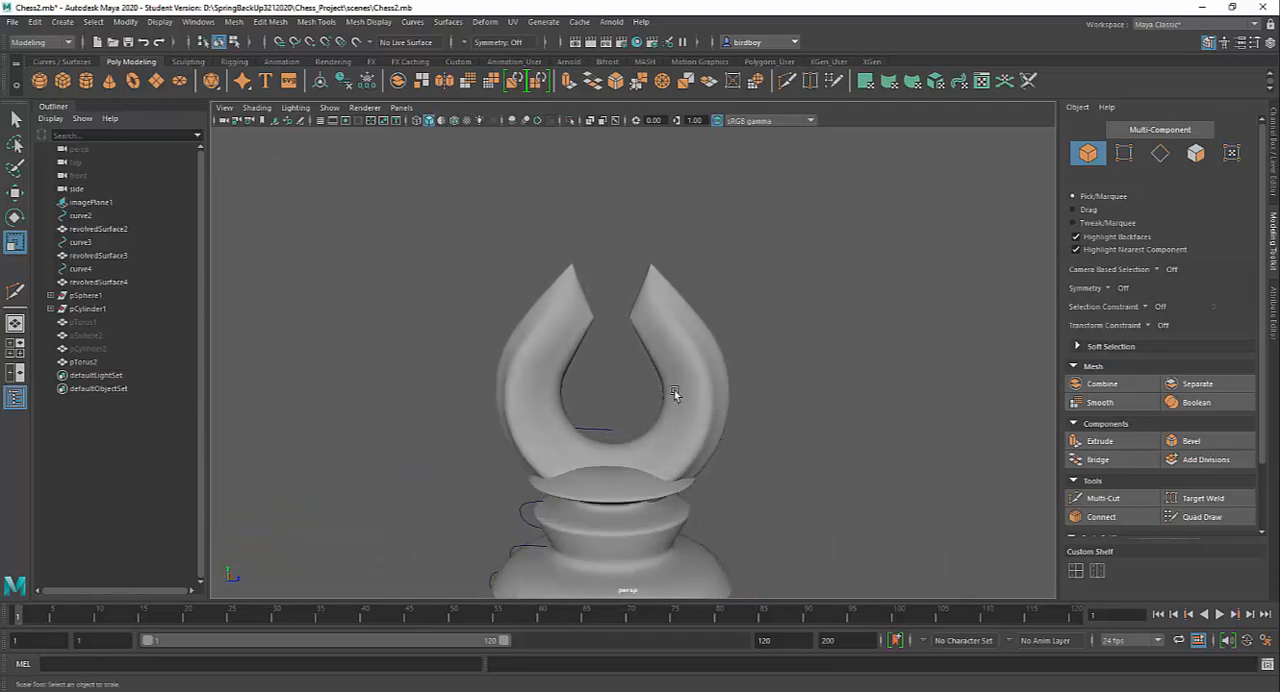
mouse_move(688, 456)
left_mouse_down("alt")
mouse_move(608, 466)
mouse_move(689, 457)
left_mouse_up("alt")
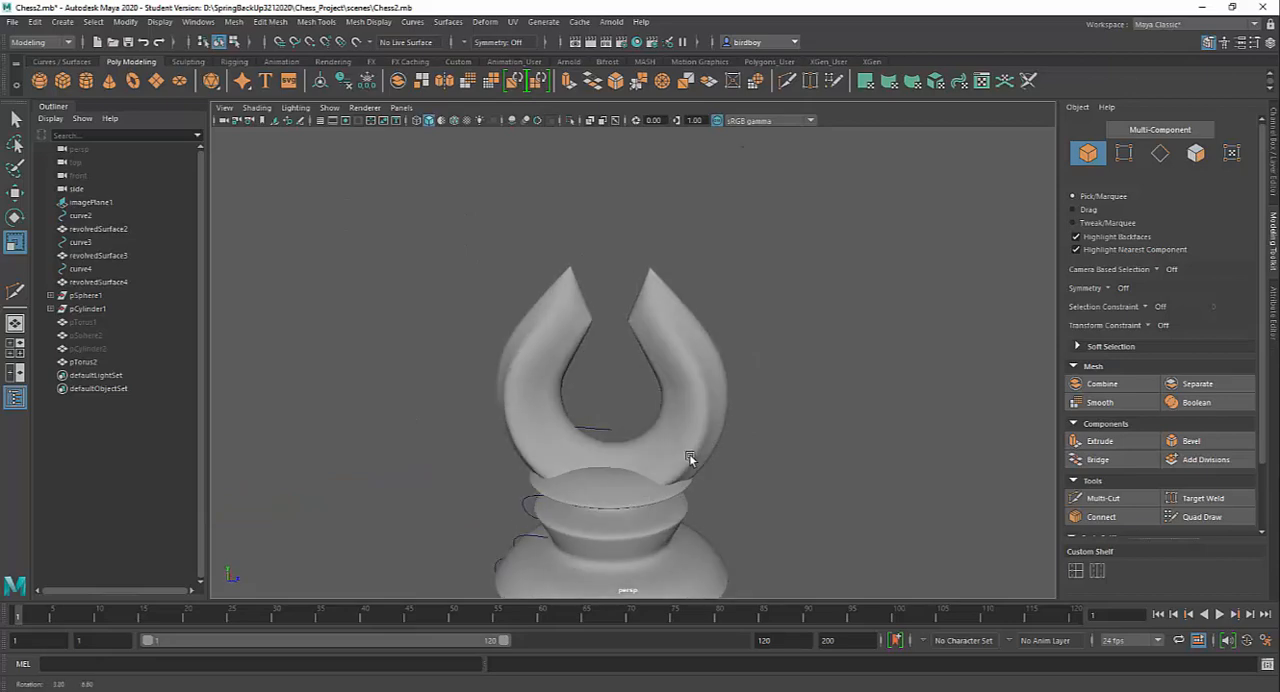
Select the torus and raise it vertically by about 0.19 cm above the revolved body
left_click(689, 455)
middle_click_drag(796, 486, 824, 428, "alt")
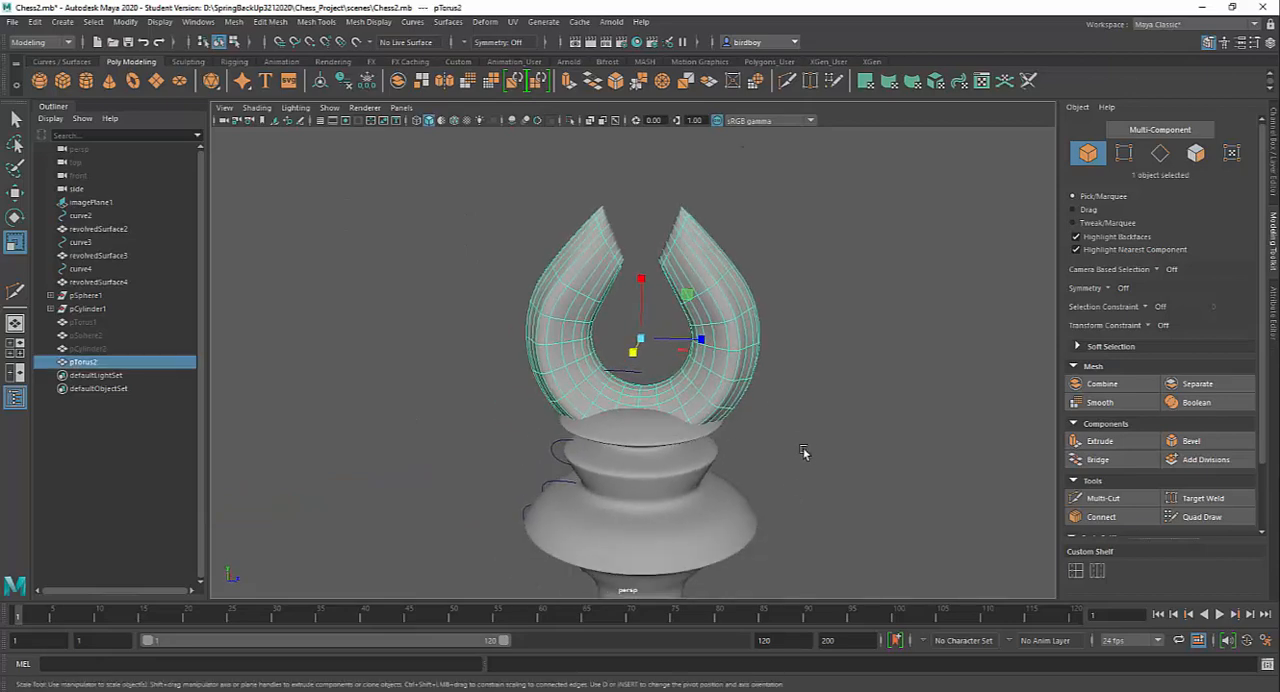
scroll(782, 415, "down", 2)
key("w")
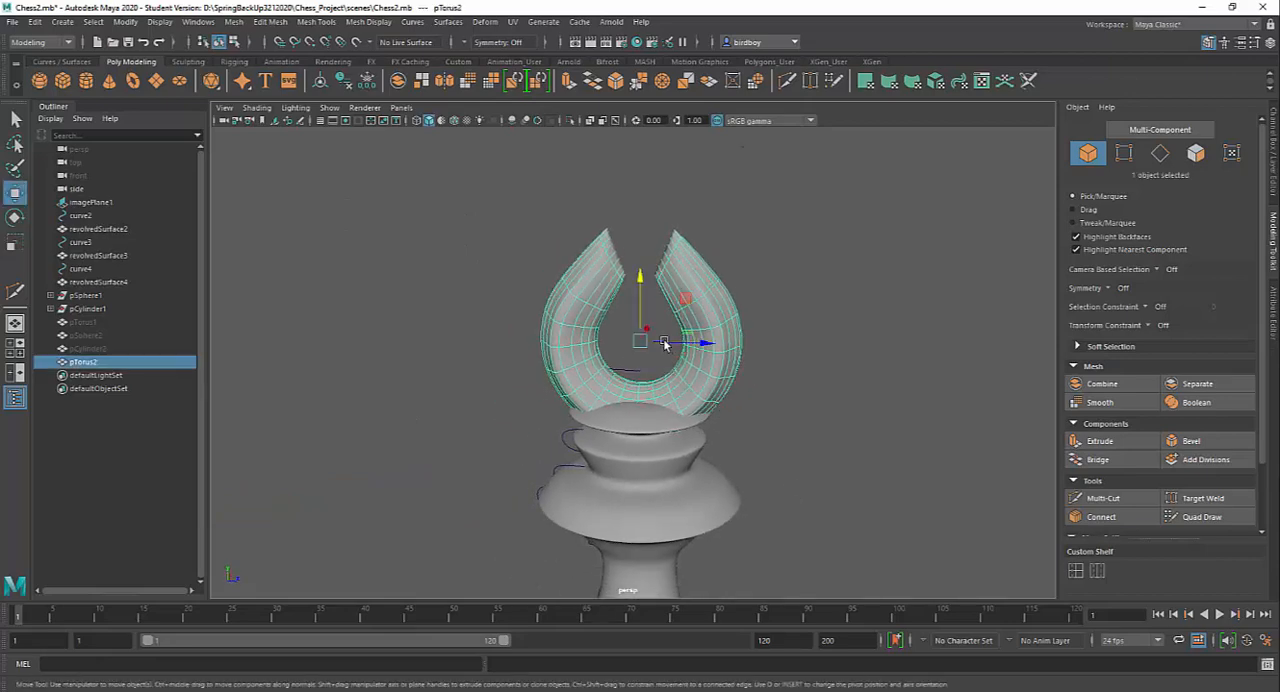
left_click_drag(638, 276, 644, 245)
Compare the raised torus with the reference bishop in the side view, then examine the whole piece in perspective
key("space")
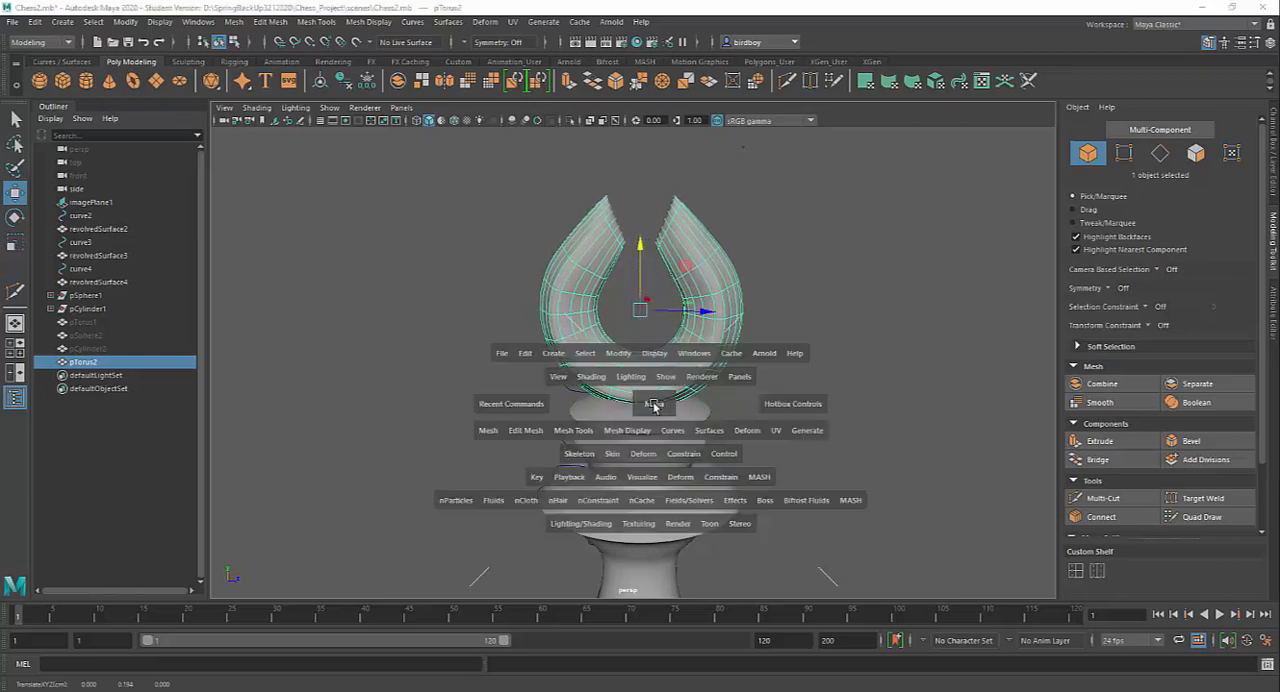
key("space")
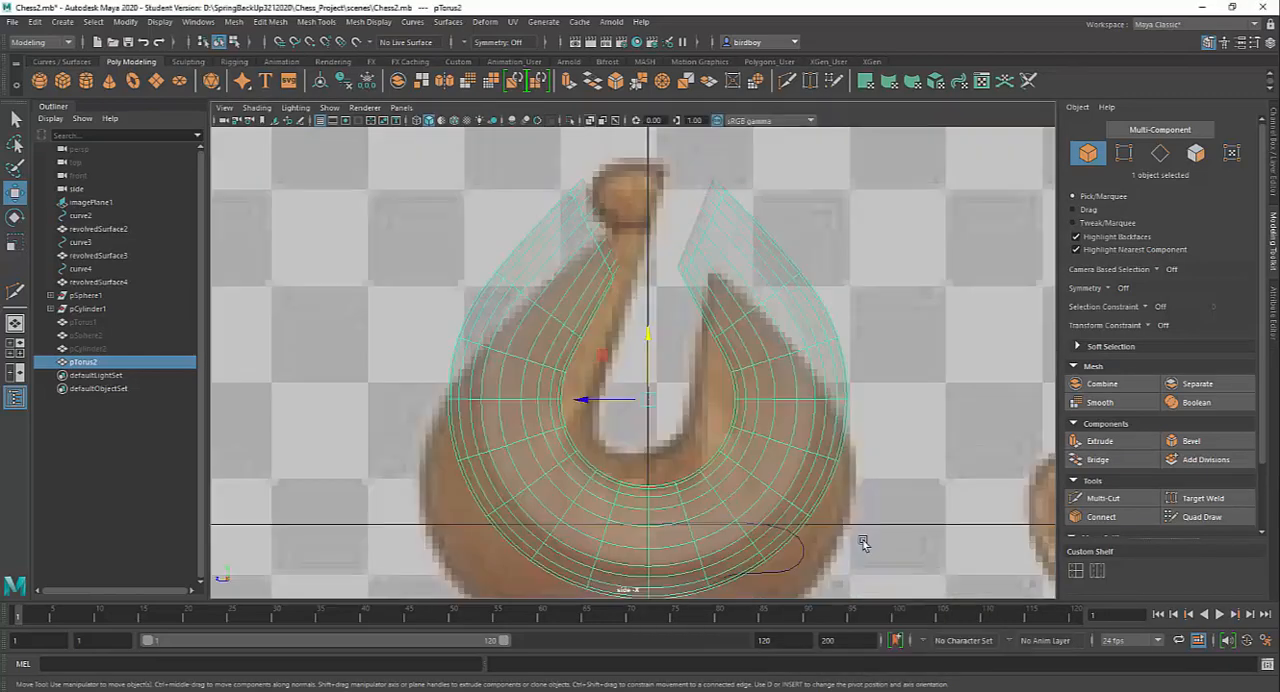
right_click_drag(806, 528, 788, 510, "alt")
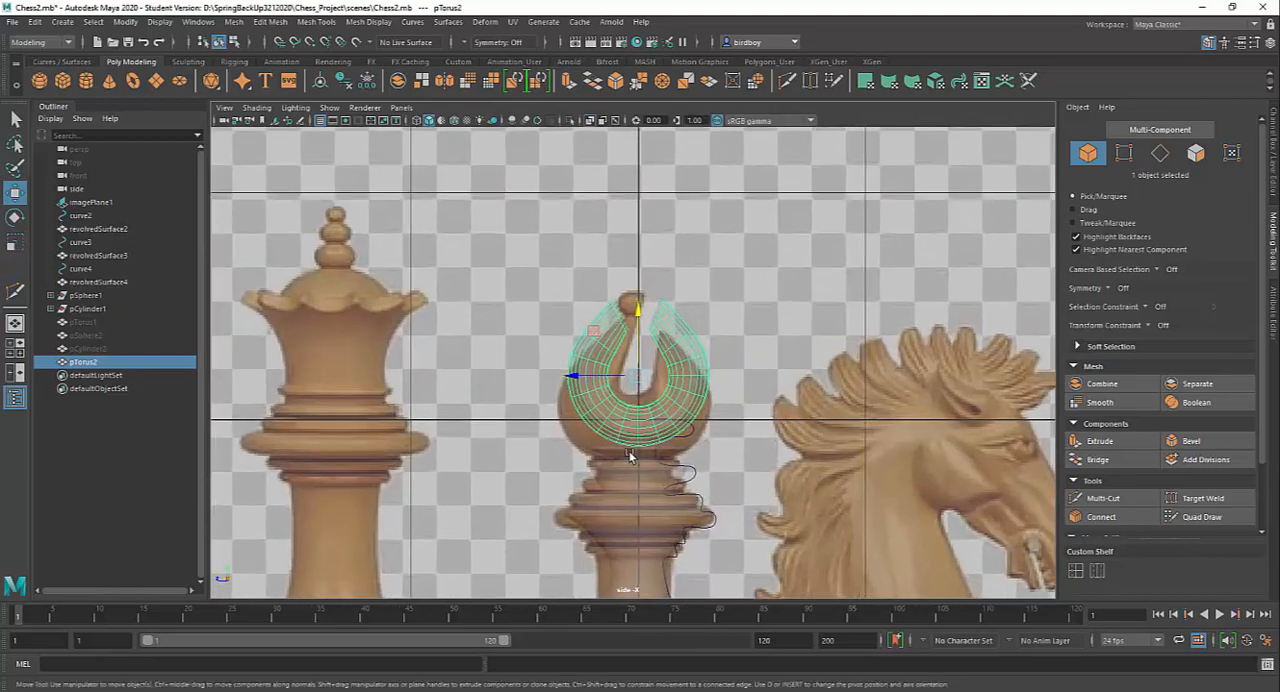
key("space")
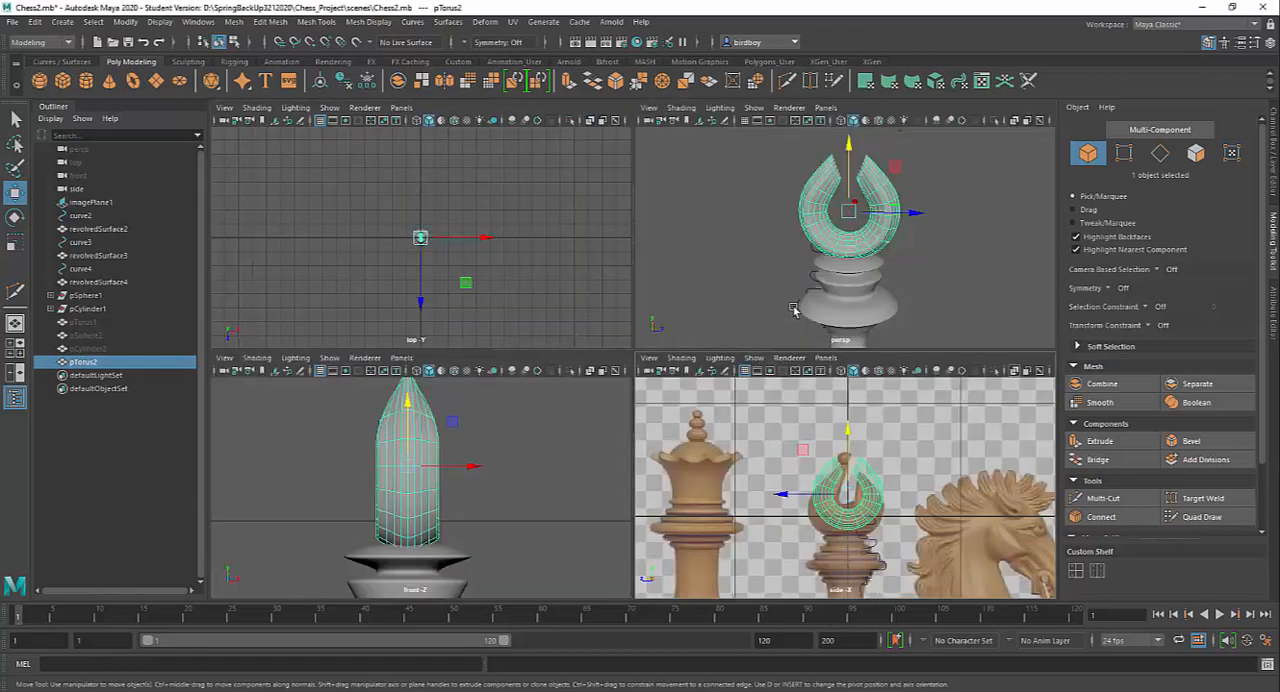
key("space")
left_click_drag(809, 357, 534, 393, "alt")
right_click_drag(534, 393, 557, 379, "alt")
left_click_drag(557, 379, 550, 430, "alt")
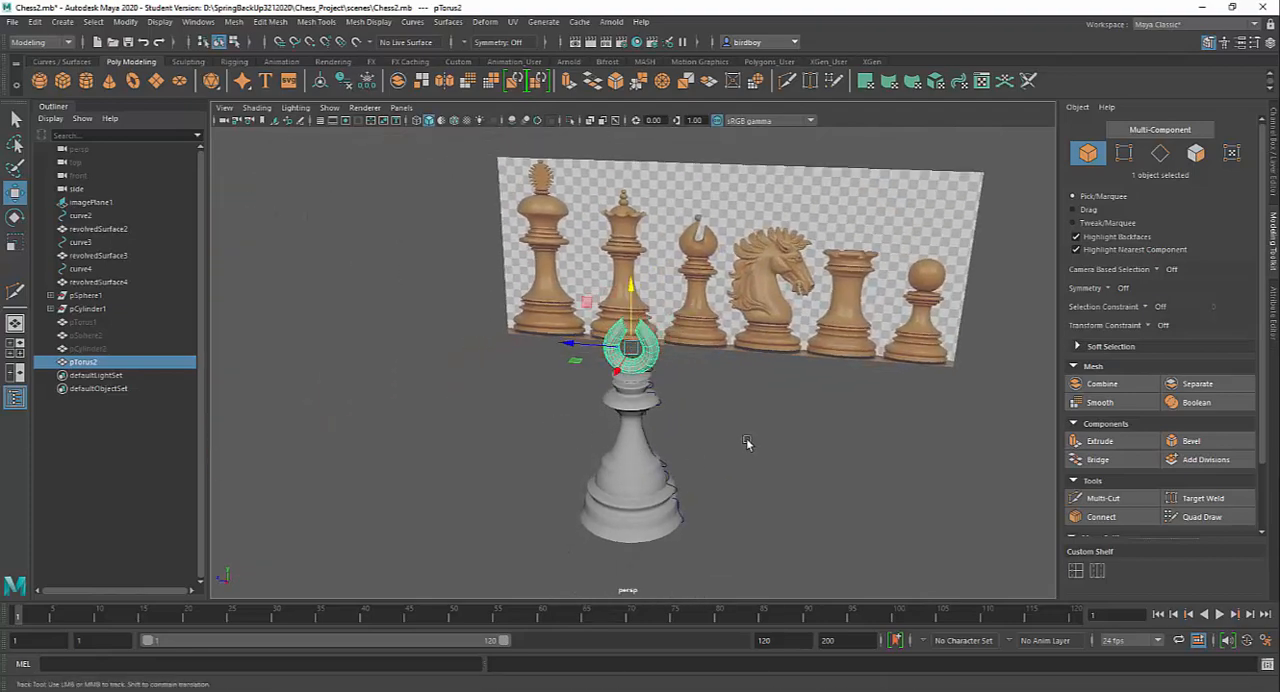
middle_click_drag(749, 443, 731, 460, "alt")
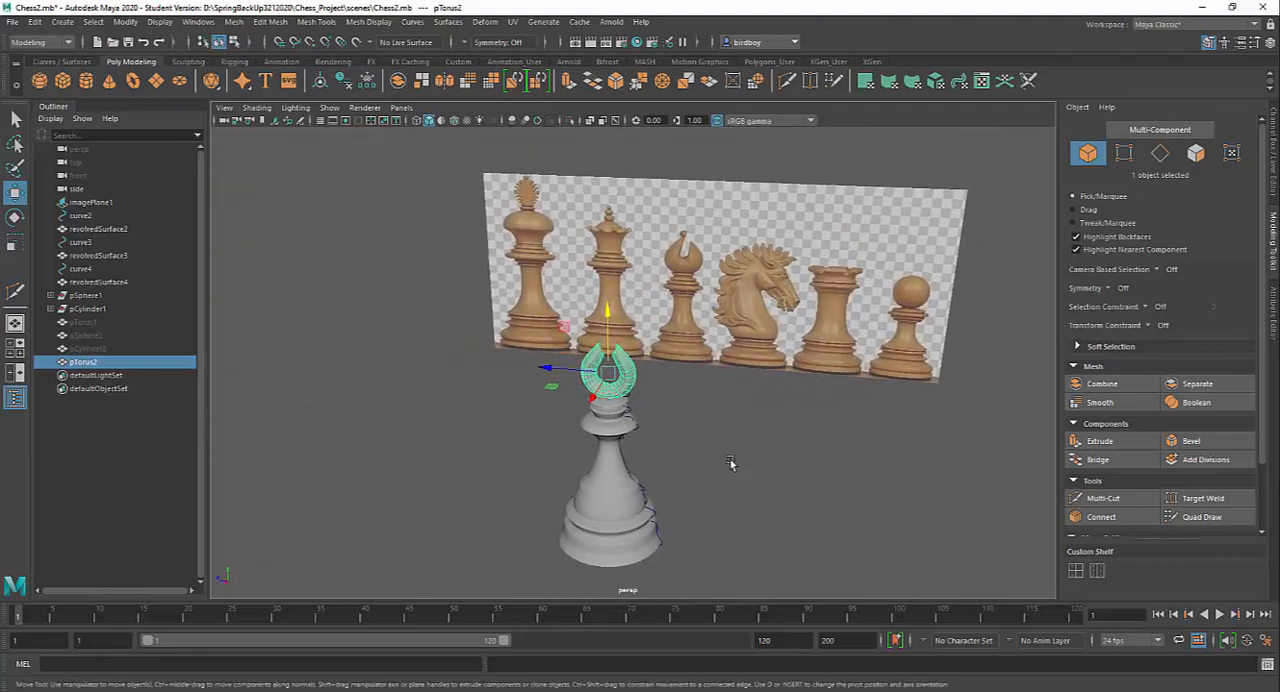